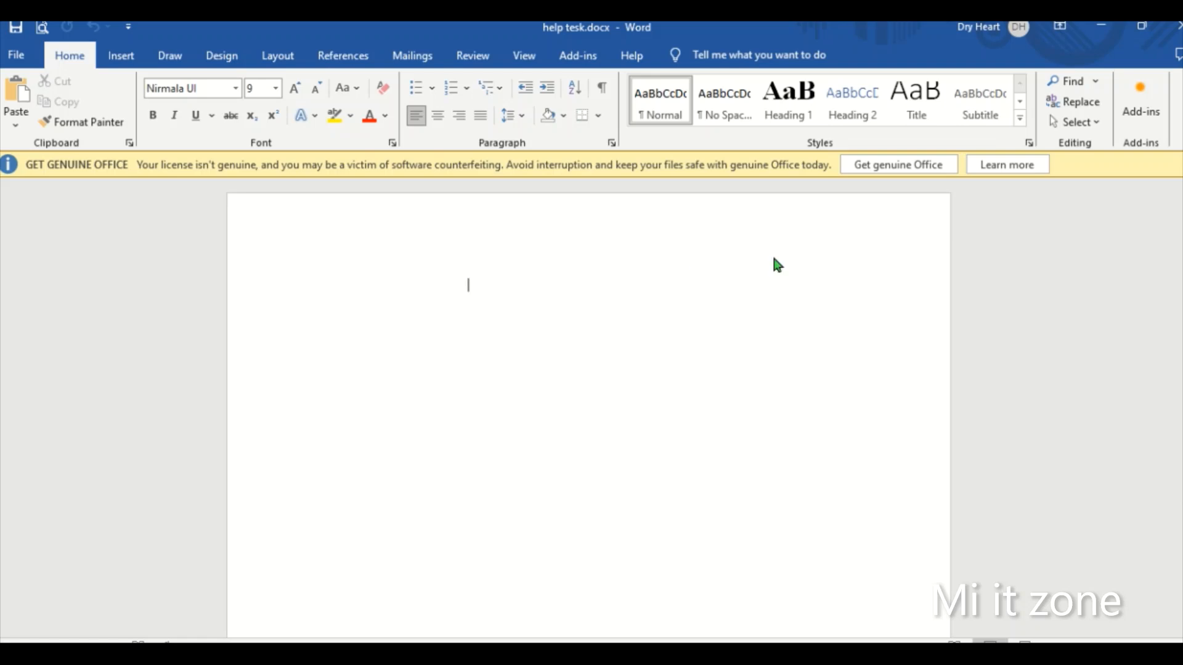
- Dismiss the licence warning and choose the Box setting for a page border around the document
{"action": "left_click", "coordinate": [1181, 164]}
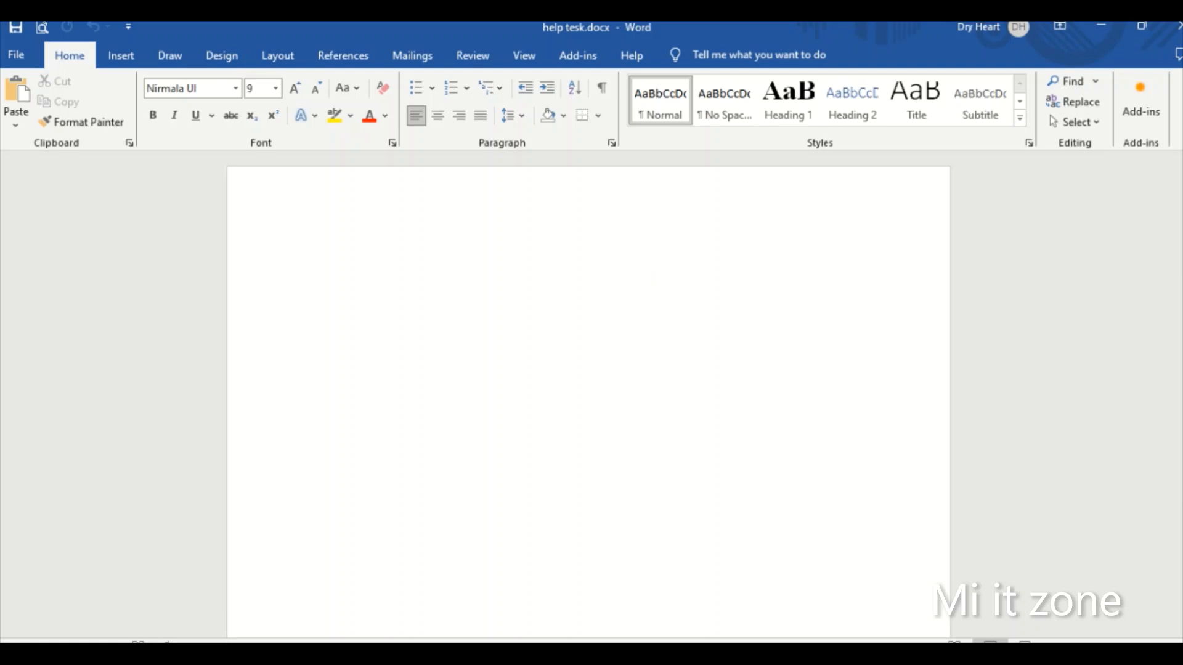
{"action": "left_click", "coordinate": [224, 58]}
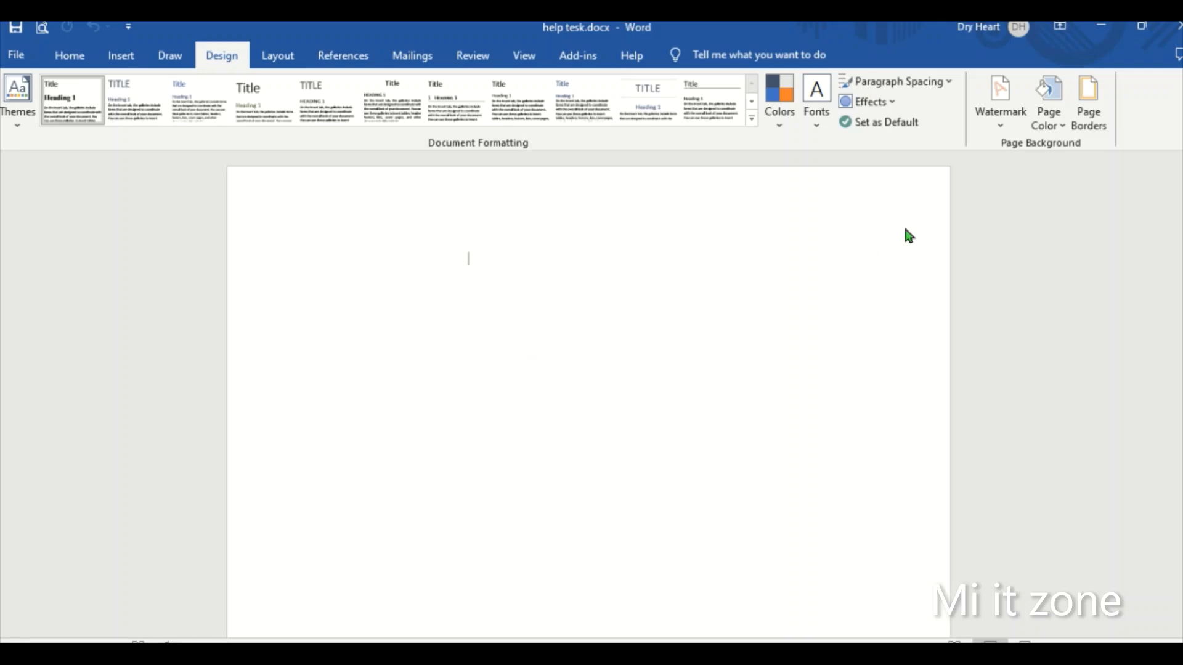
{"action": "left_click", "coordinate": [1086, 117]}
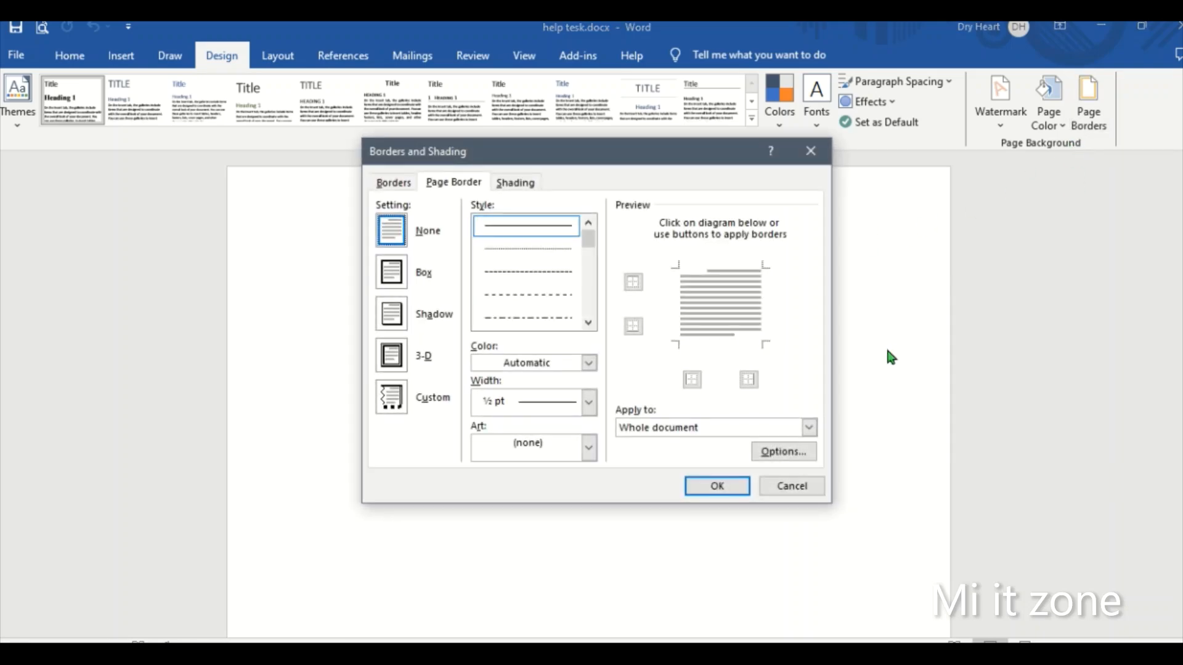
{"action": "left_click", "coordinate": [453, 182]}
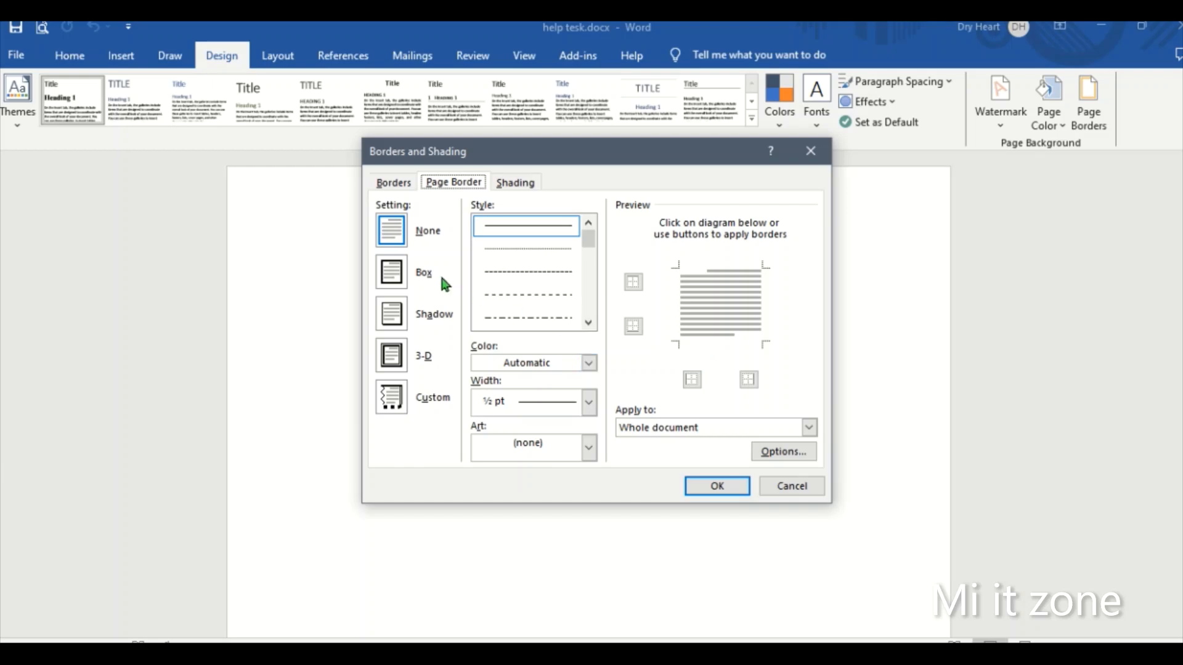
{"action": "left_click", "coordinate": [398, 271]}
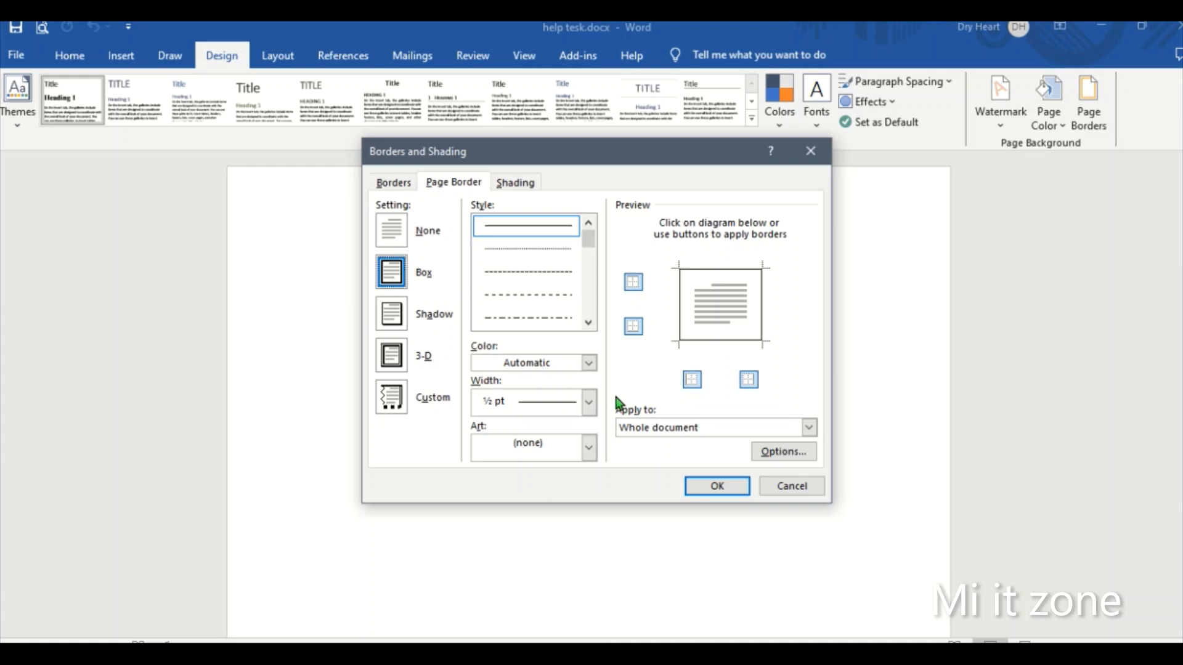
- Set the Box page border's width to 6 pt and apply it to the whole document
{"action": "left_click", "coordinate": [588, 403]}
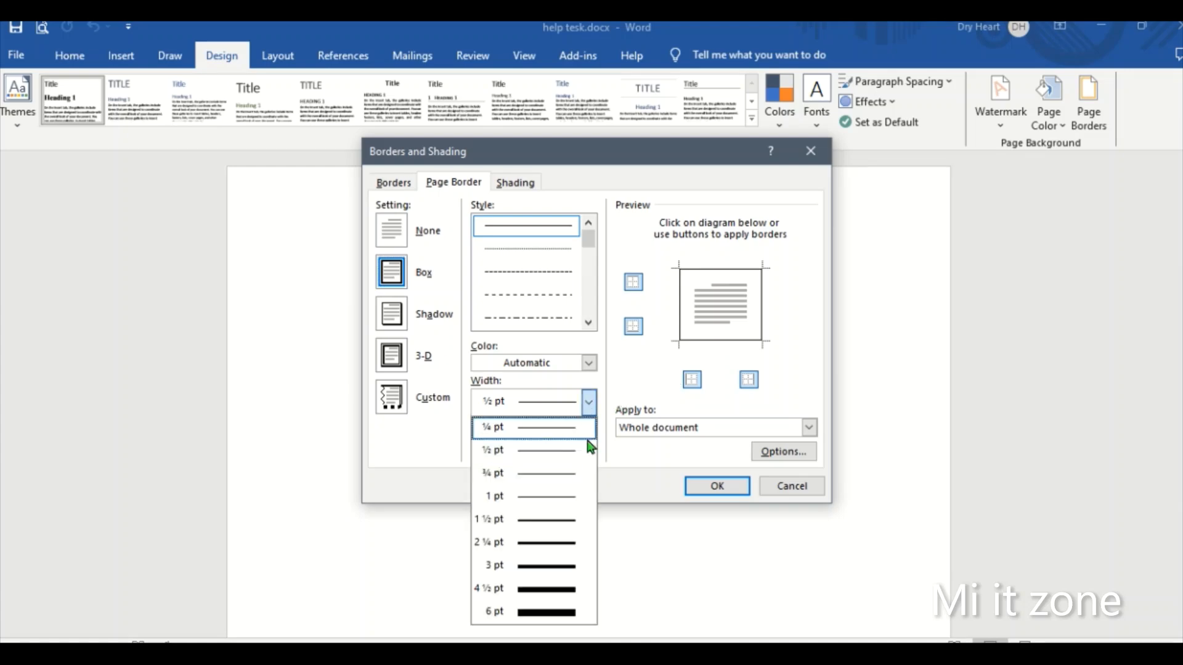
{"action": "left_click", "coordinate": [555, 589]}
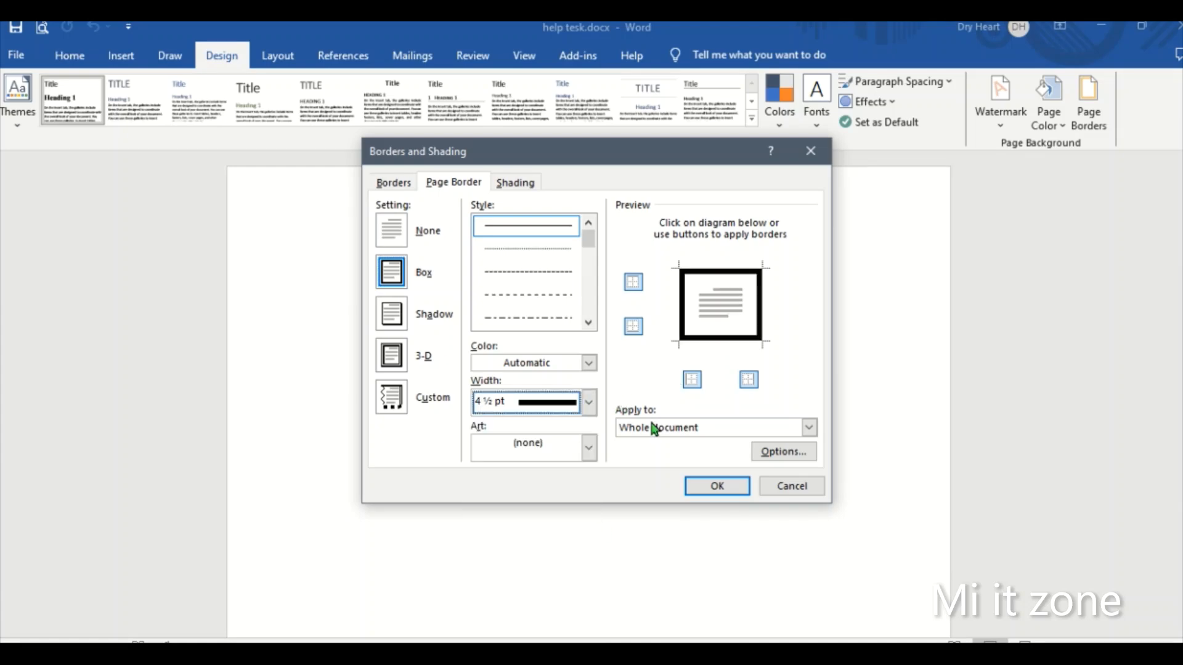
{"action": "left_click", "coordinate": [588, 406]}
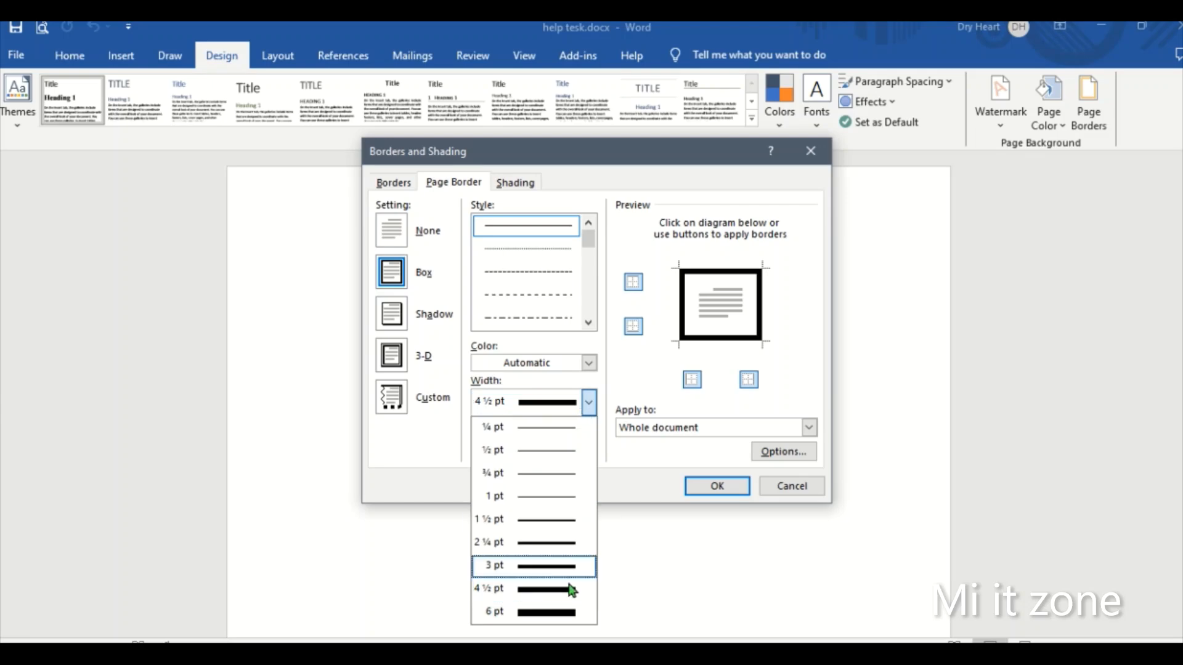
{"action": "left_click", "coordinate": [570, 613]}
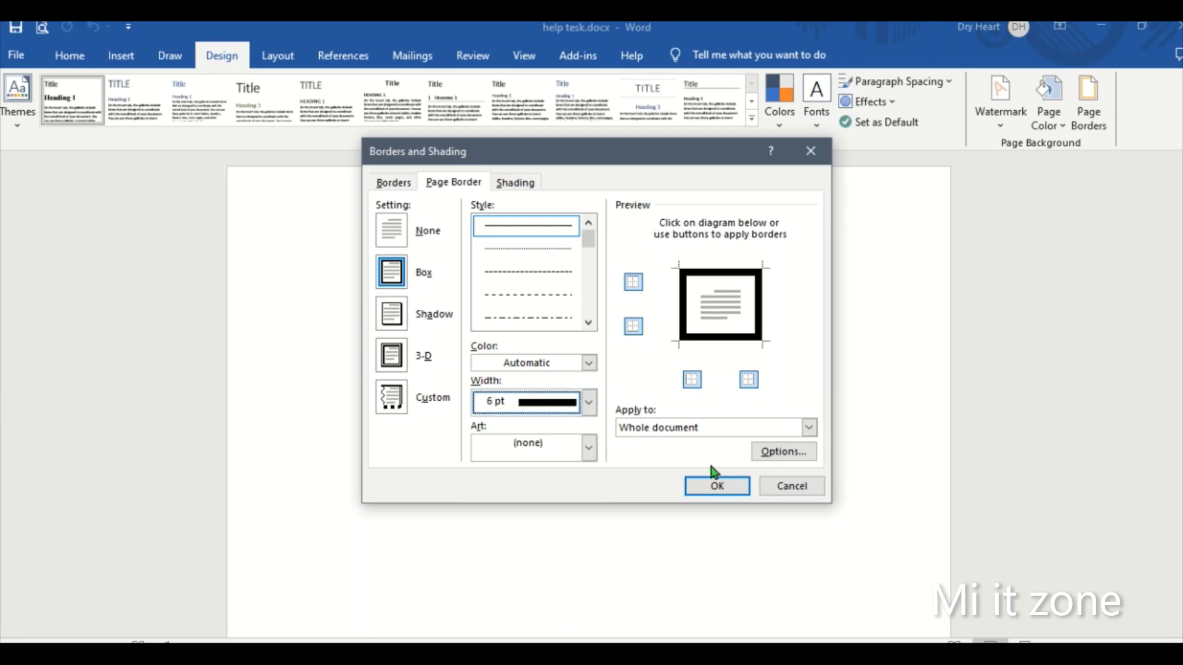
{"action": "left_click", "coordinate": [716, 486]}
{"action": "scroll", "coordinate": [604, 431], "scroll_direction": "down", "scroll_amount": 2}
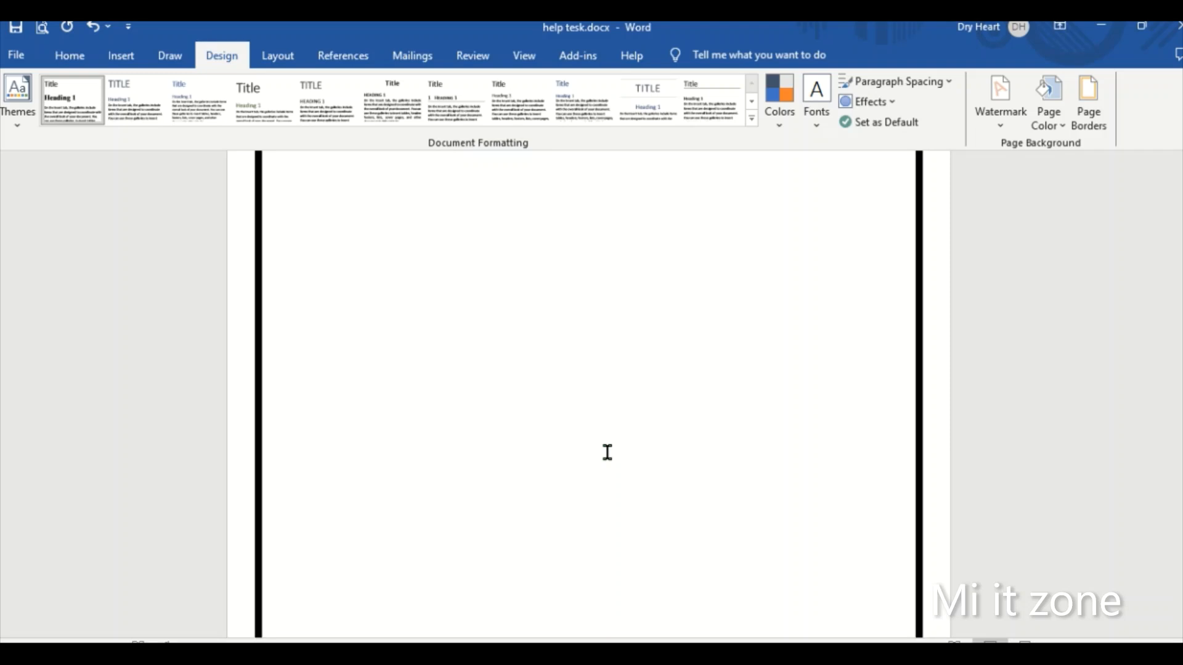
{"action": "scroll", "coordinate": [608, 452], "scroll_direction": "up", "scroll_amount": 2}
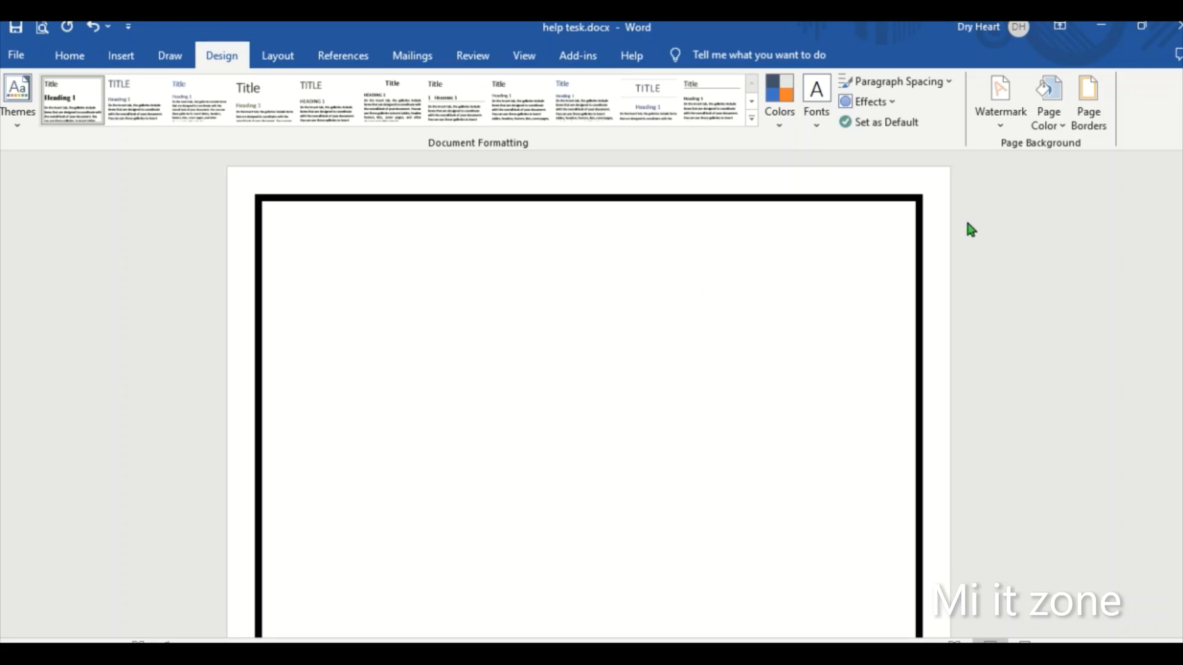
- Change the page border's width to ½ pt and apply it to the whole document
{"action": "left_click", "coordinate": [1089, 102]}
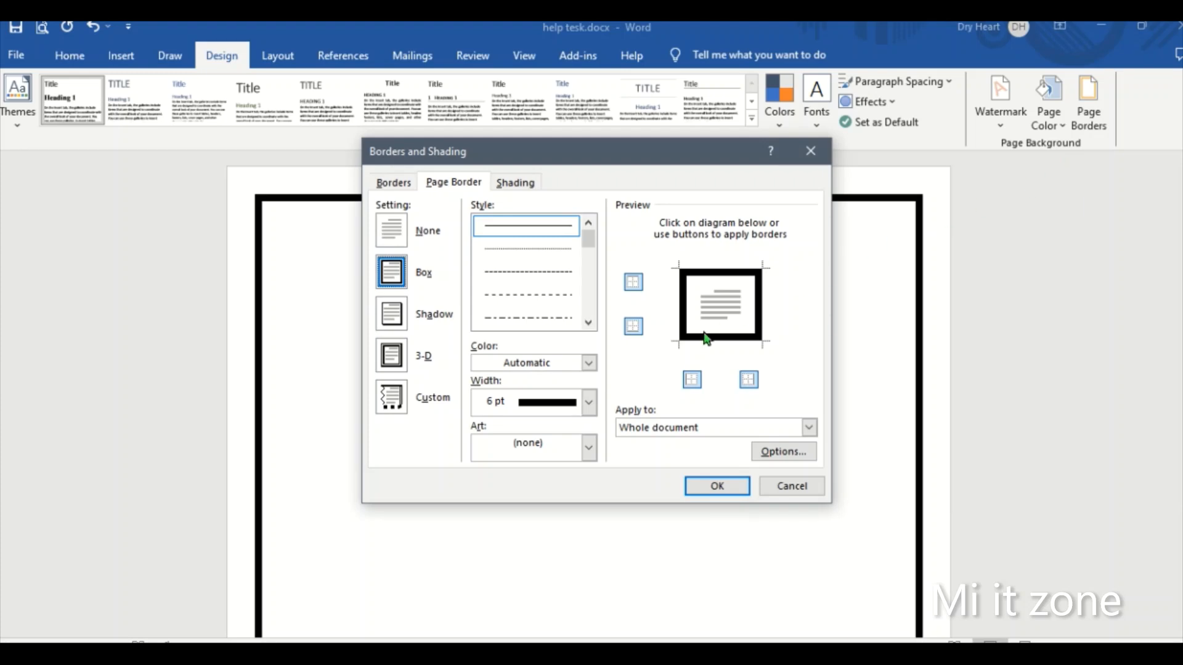
{"action": "left_click", "coordinate": [589, 403]}
{"action": "left_click", "coordinate": [563, 452]}
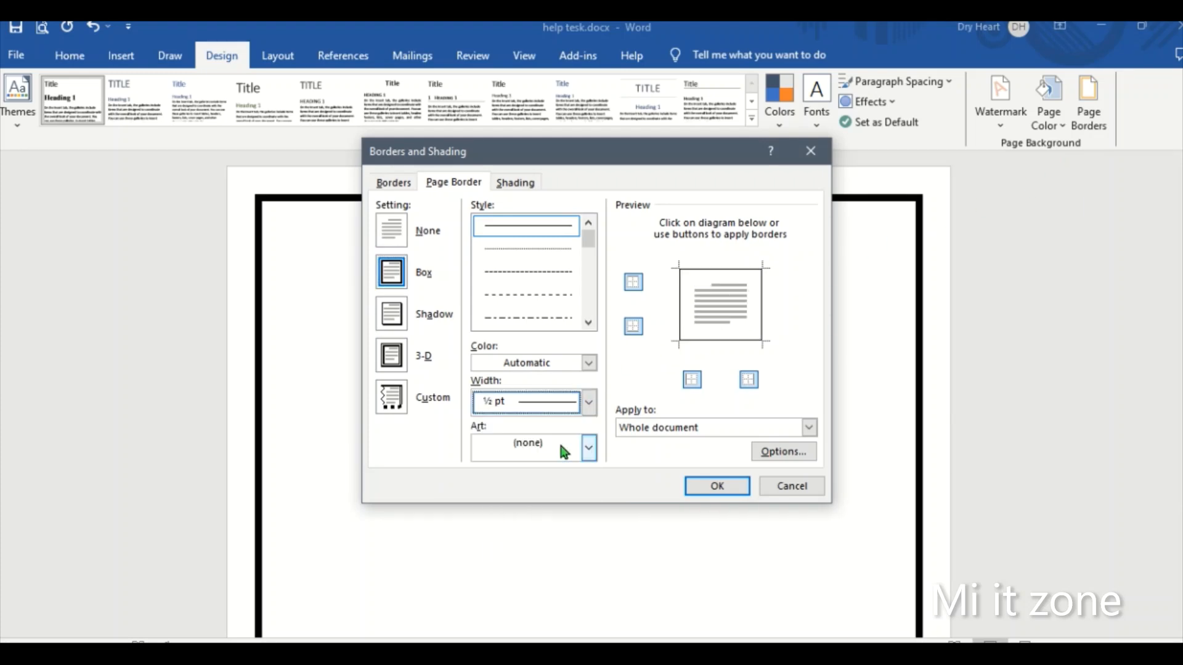
{"action": "left_click", "coordinate": [733, 487]}
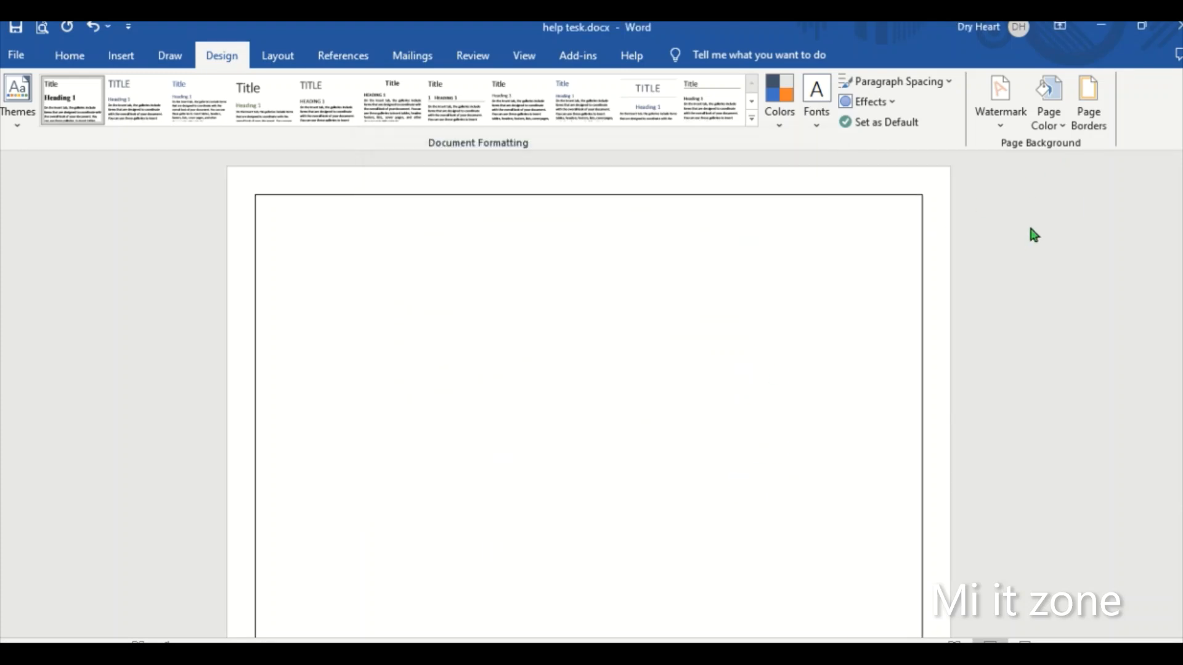
- Apply the purple butterfly art as the page border for the whole document and review it across the pages
{"action": "left_click", "coordinate": [1090, 126]}
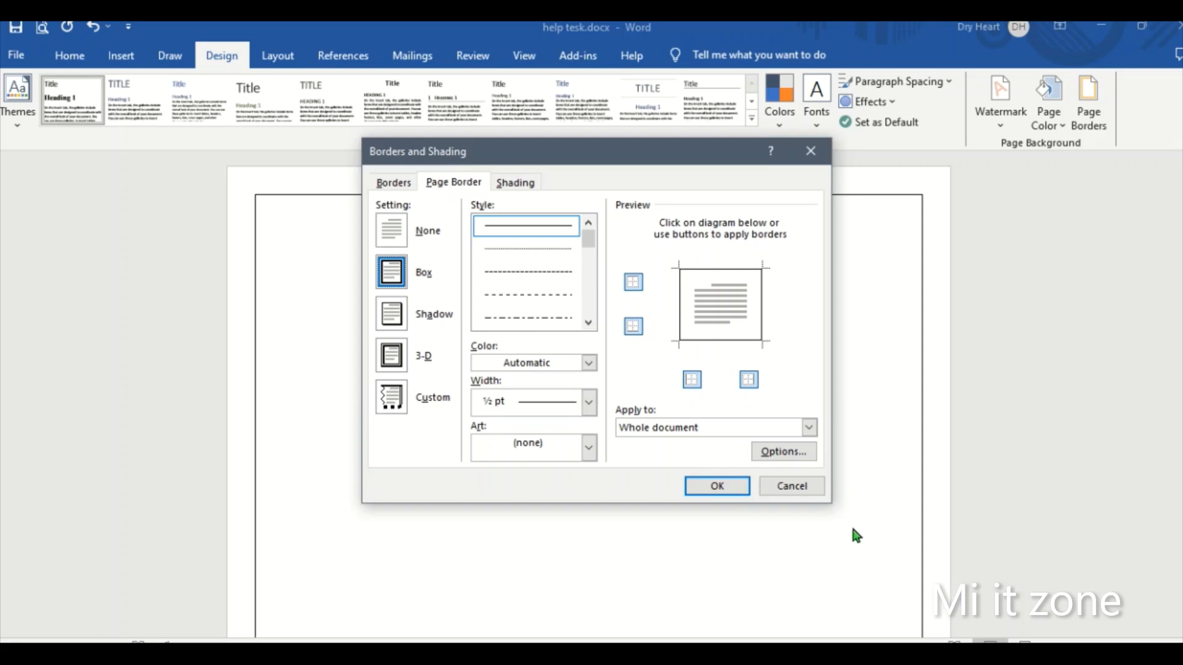
{"action": "left_click", "coordinate": [589, 449]}
{"action": "scroll", "coordinate": [562, 519], "scroll_direction": "down", "scroll_amount": 5}
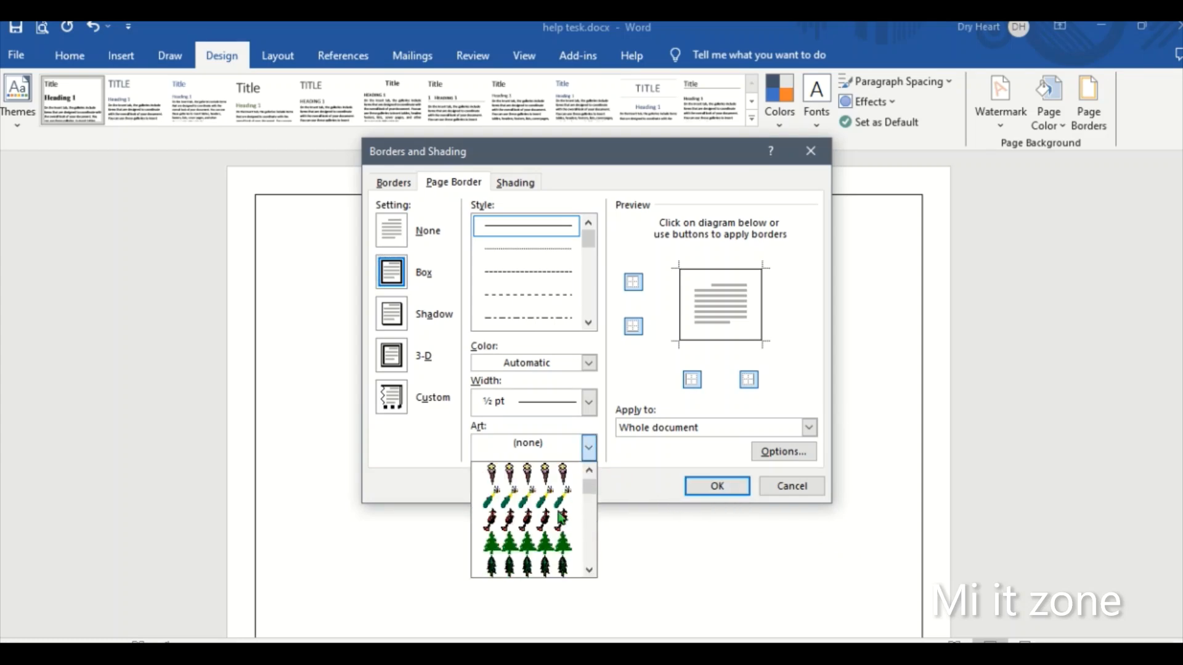
{"action": "scroll", "coordinate": [562, 520], "scroll_direction": "down", "scroll_amount": 4}
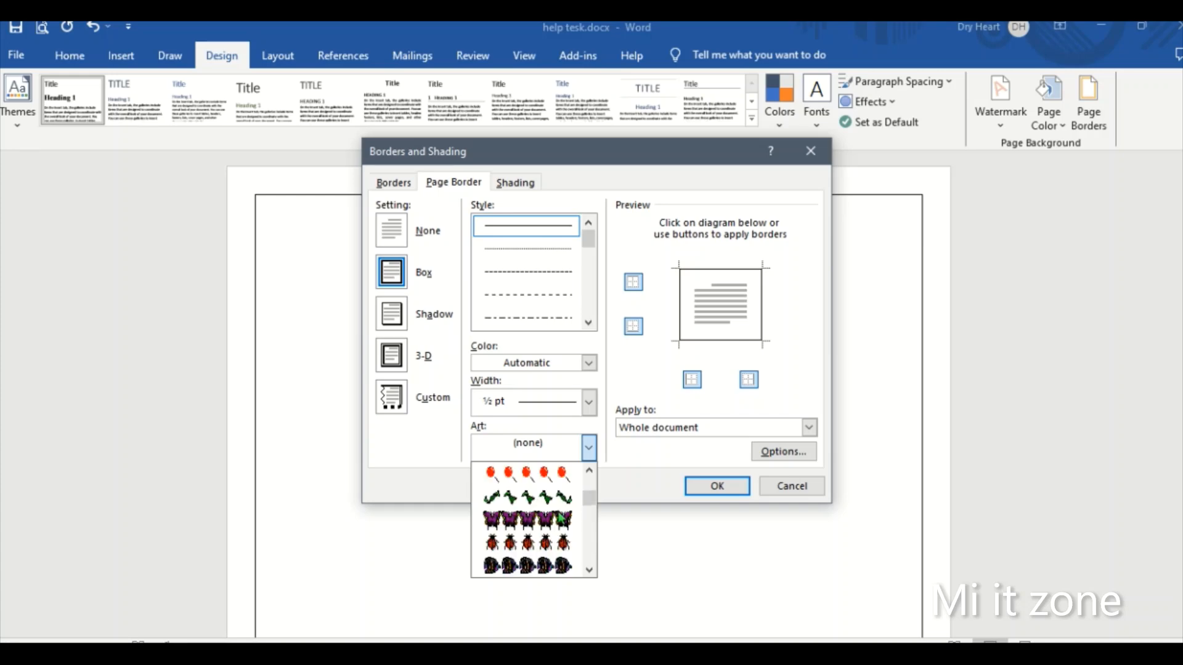
{"action": "left_click", "coordinate": [552, 517]}
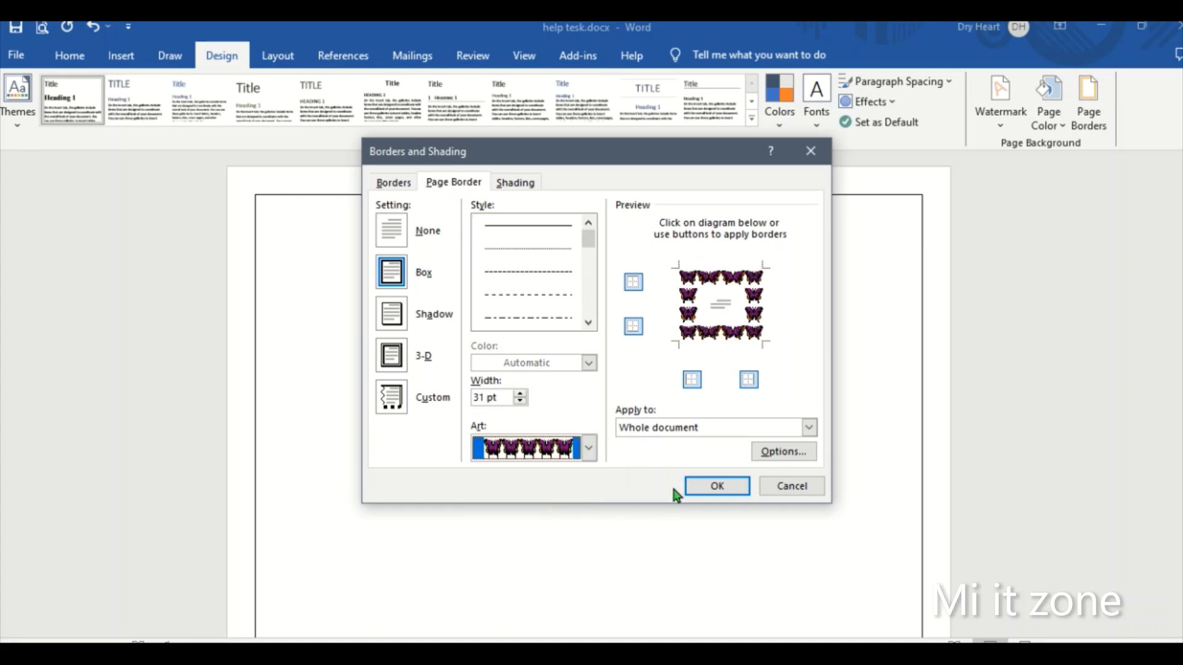
{"action": "left_click", "coordinate": [703, 480]}
{"action": "scroll", "coordinate": [705, 477], "scroll_direction": "down", "scroll_amount": 3}
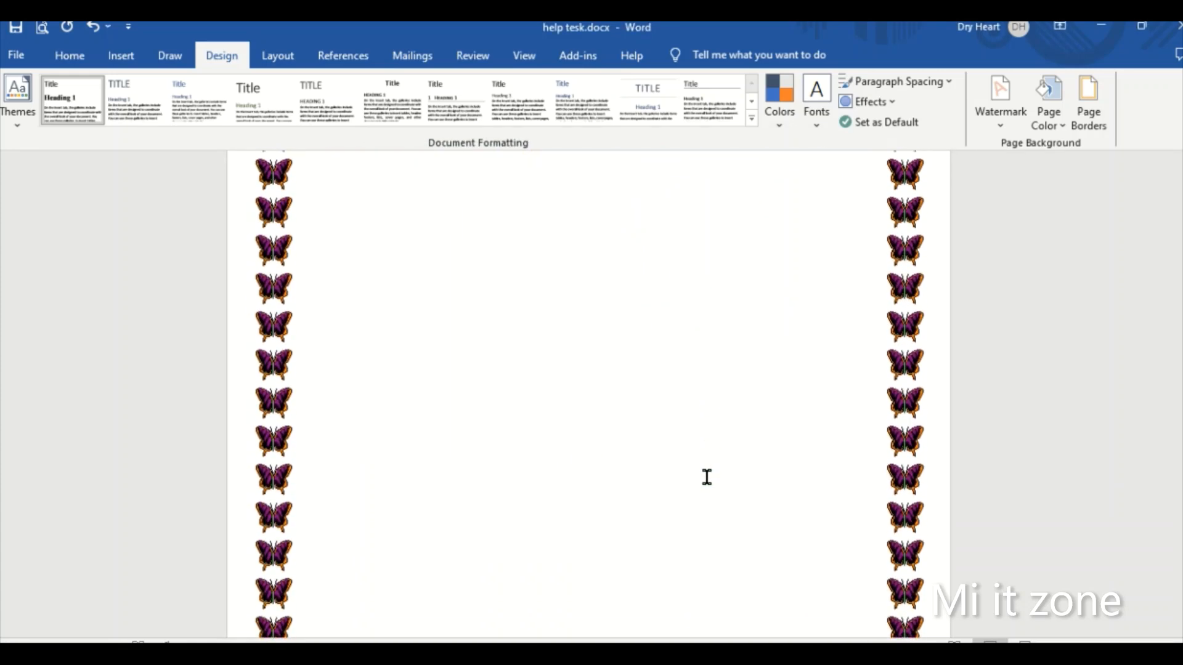
{"action": "scroll", "coordinate": [707, 477], "scroll_direction": "down", "scroll_amount": 5}
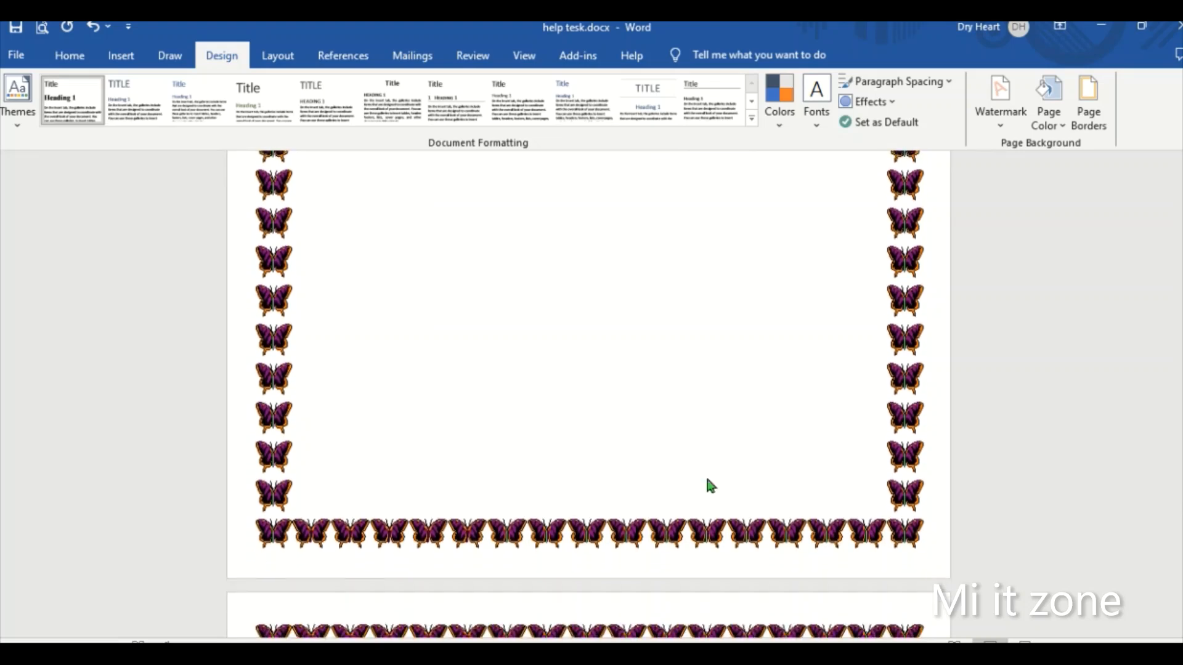
{"action": "scroll", "coordinate": [708, 487], "scroll_direction": "down", "scroll_amount": 5}
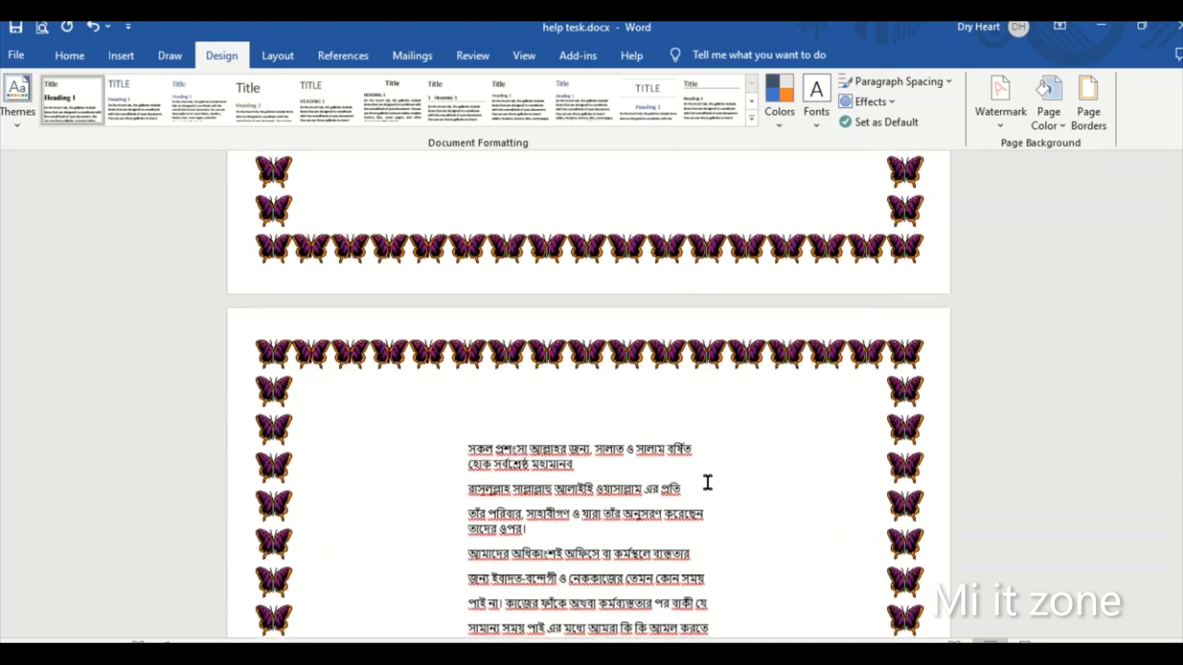
{"action": "scroll", "coordinate": [709, 484], "scroll_direction": "up", "scroll_amount": 15}
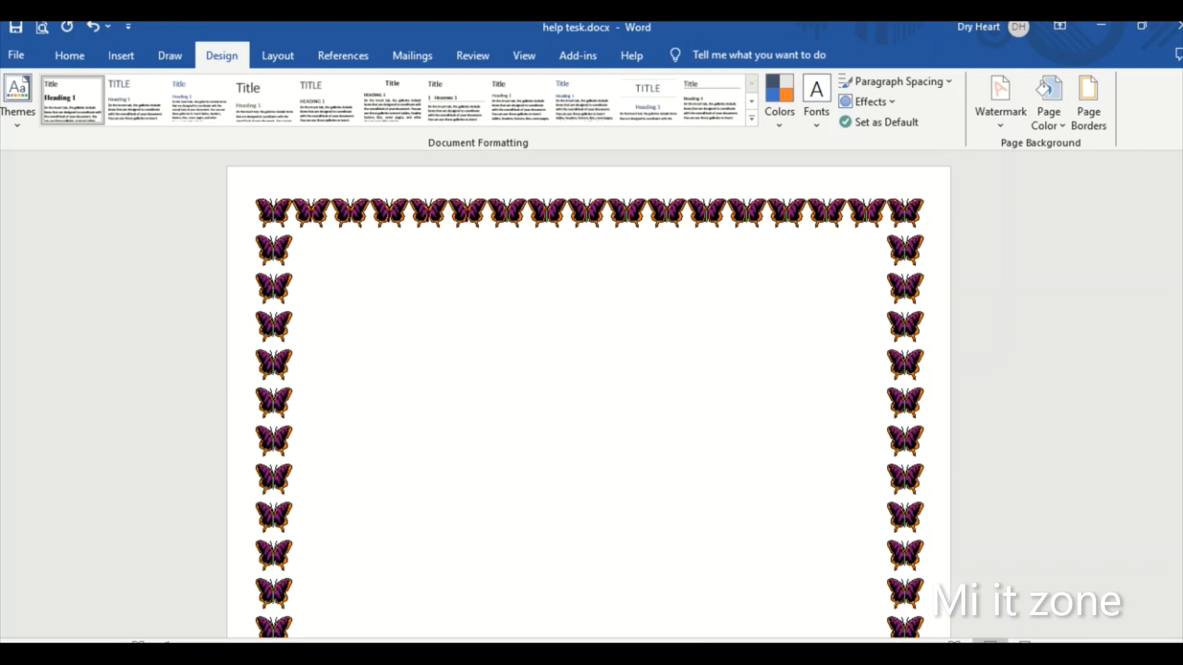
- Replace the butterfly page border with the leafy vine art that has flowers in the corners
{"action": "left_click", "coordinate": [1102, 123]}
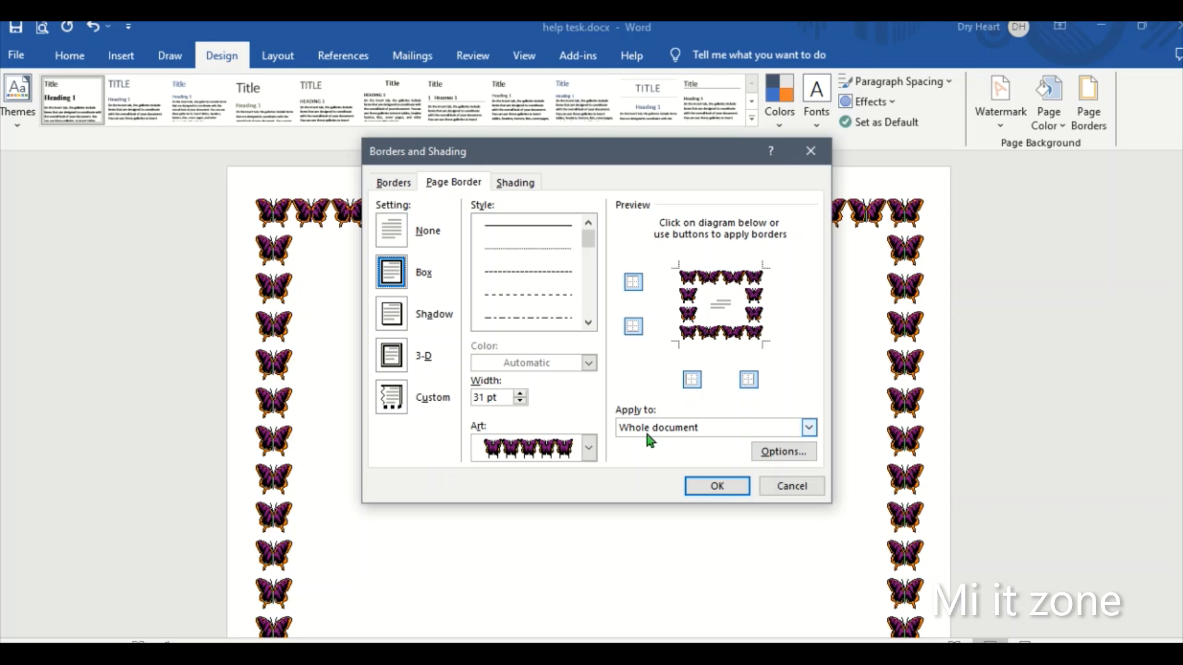
{"action": "left_click", "coordinate": [591, 451]}
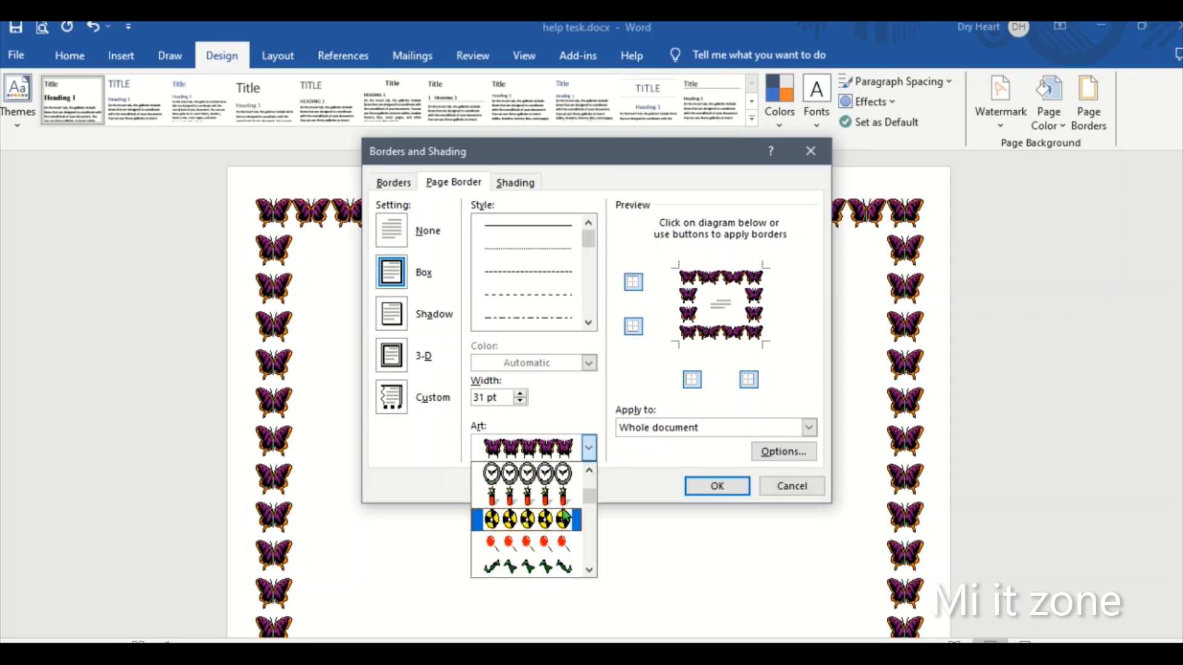
{"action": "scroll", "coordinate": [565, 519], "scroll_direction": "up", "scroll_amount": 2}
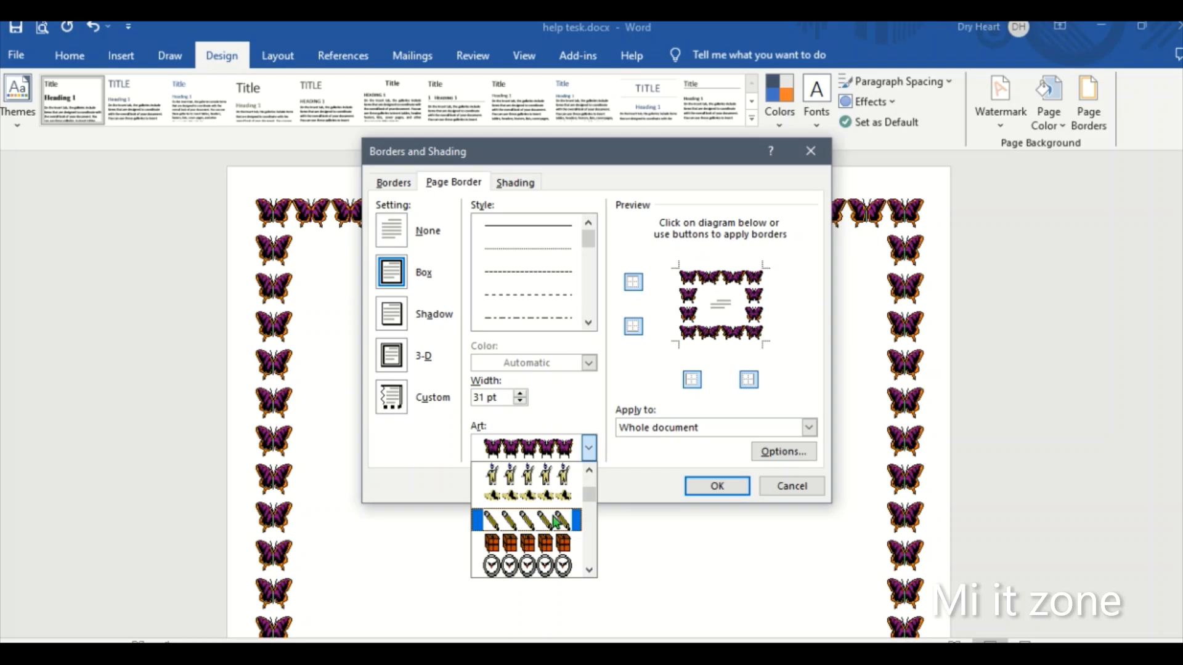
{"action": "scroll", "coordinate": [554, 523], "scroll_direction": "down", "scroll_amount": 4}
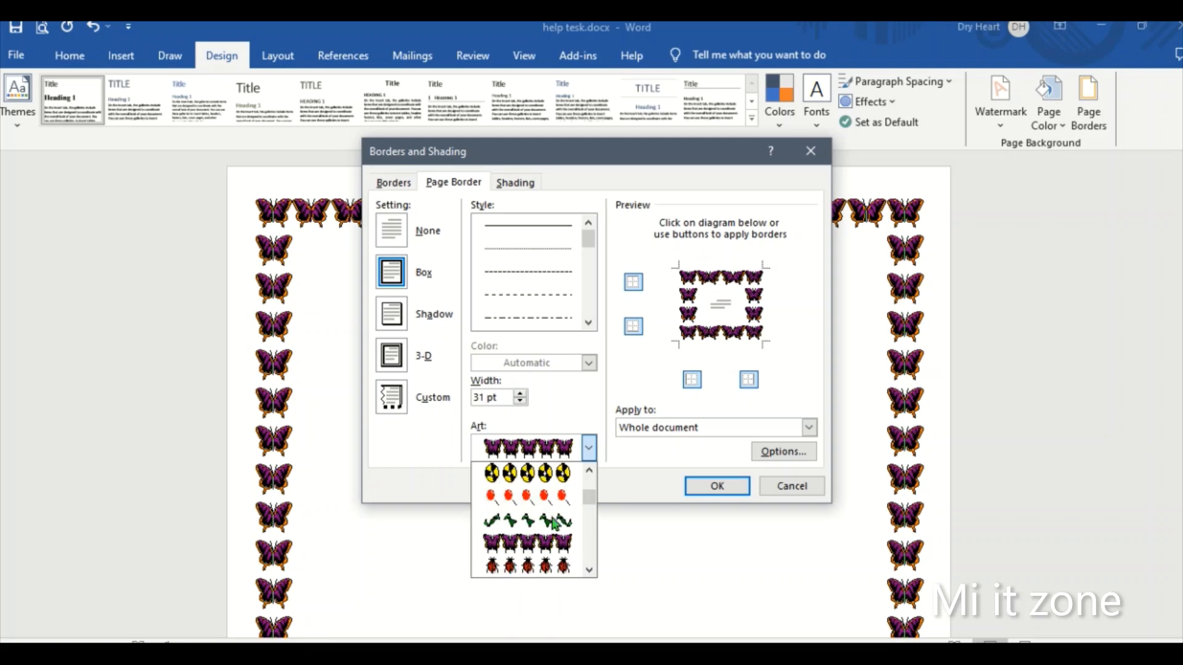
{"action": "scroll", "coordinate": [555, 522], "scroll_direction": "down", "scroll_amount": 3}
{"action": "scroll", "coordinate": [555, 522], "scroll_direction": "down", "scroll_amount": 3}
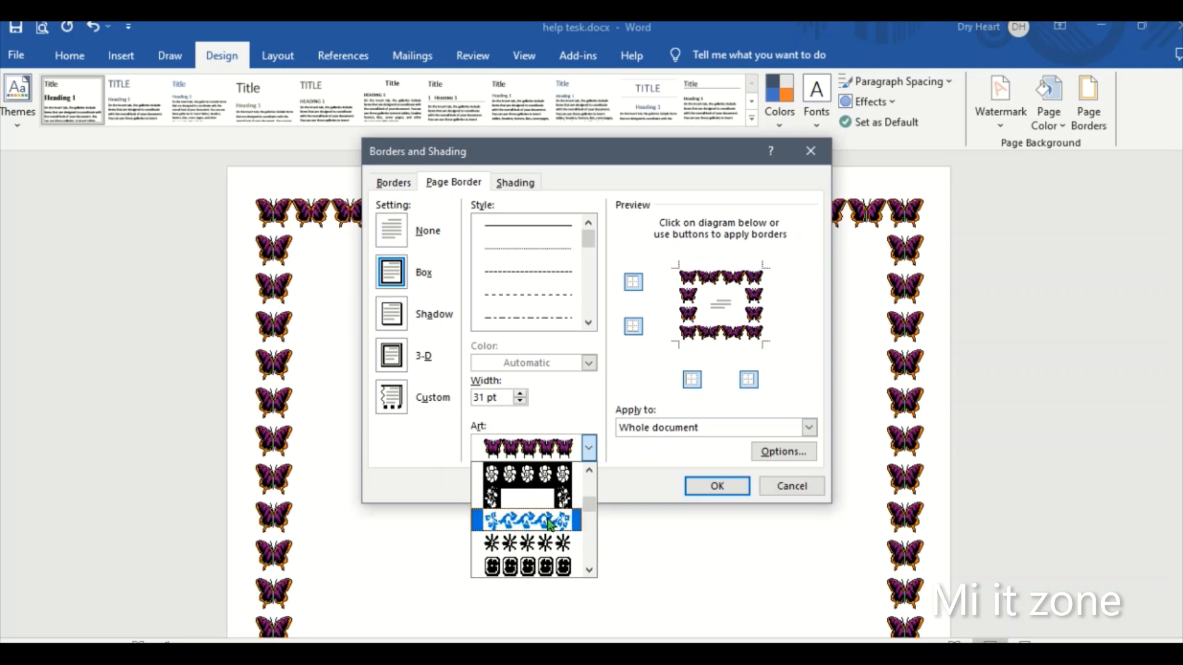
{"action": "left_click", "coordinate": [550, 523]}
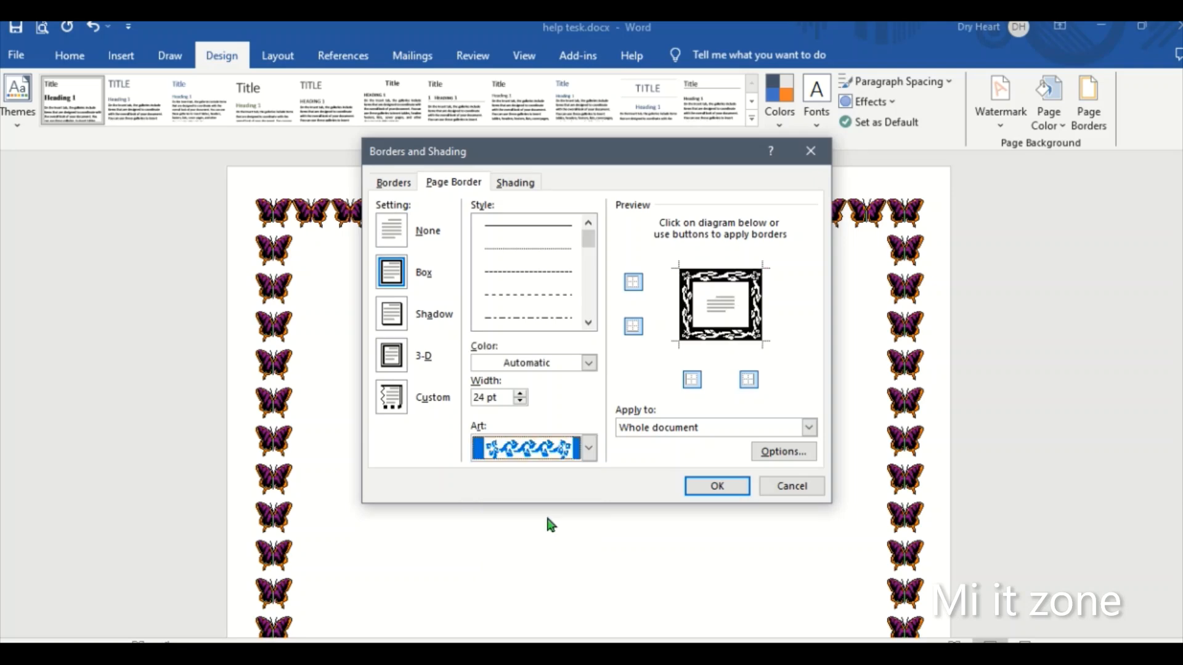
{"action": "left_click", "coordinate": [707, 488]}
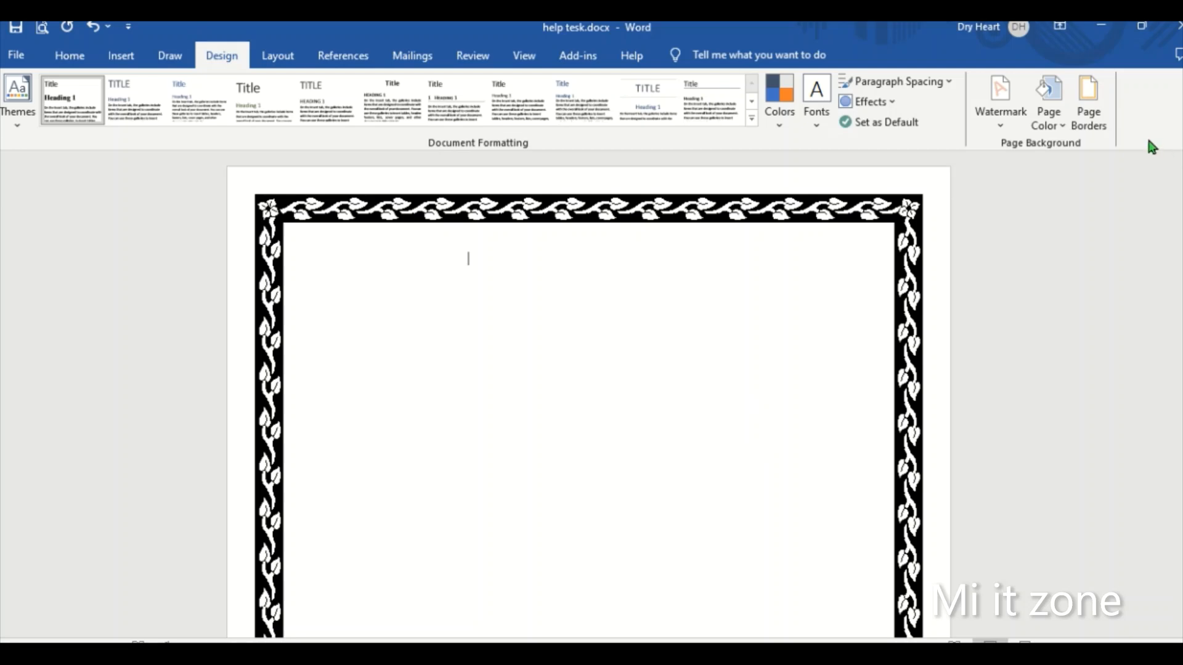
- Remove the vine art page border from the whole document with the None setting
{"action": "left_click", "coordinate": [1088, 108]}
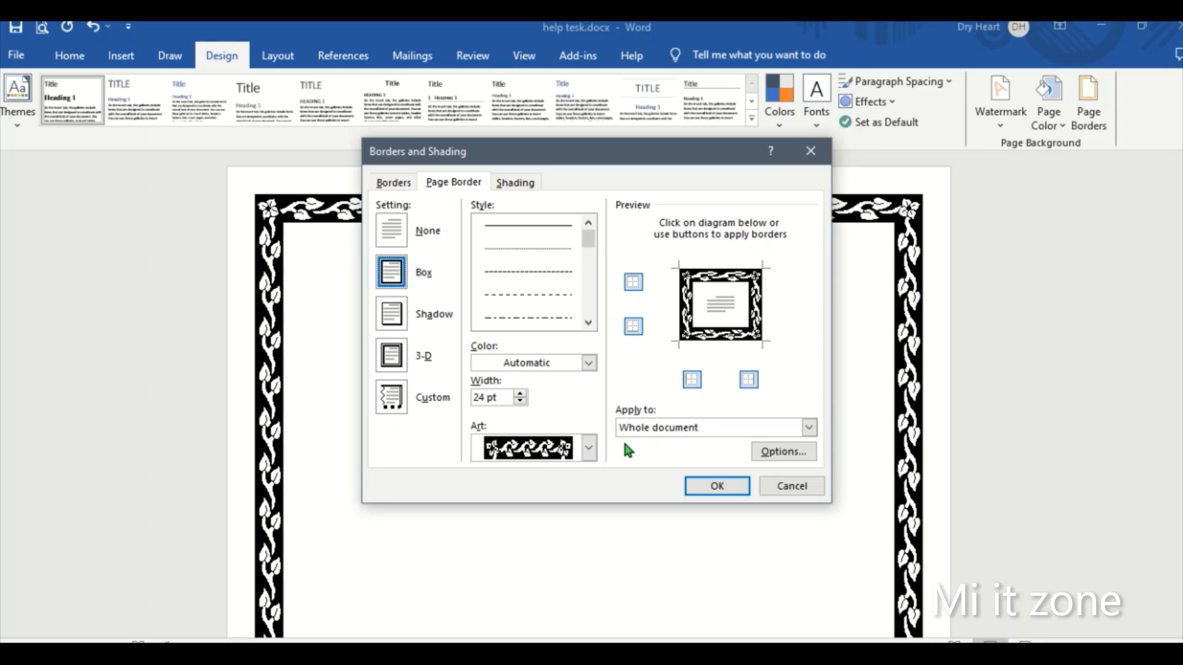
{"action": "left_click", "coordinate": [394, 228]}
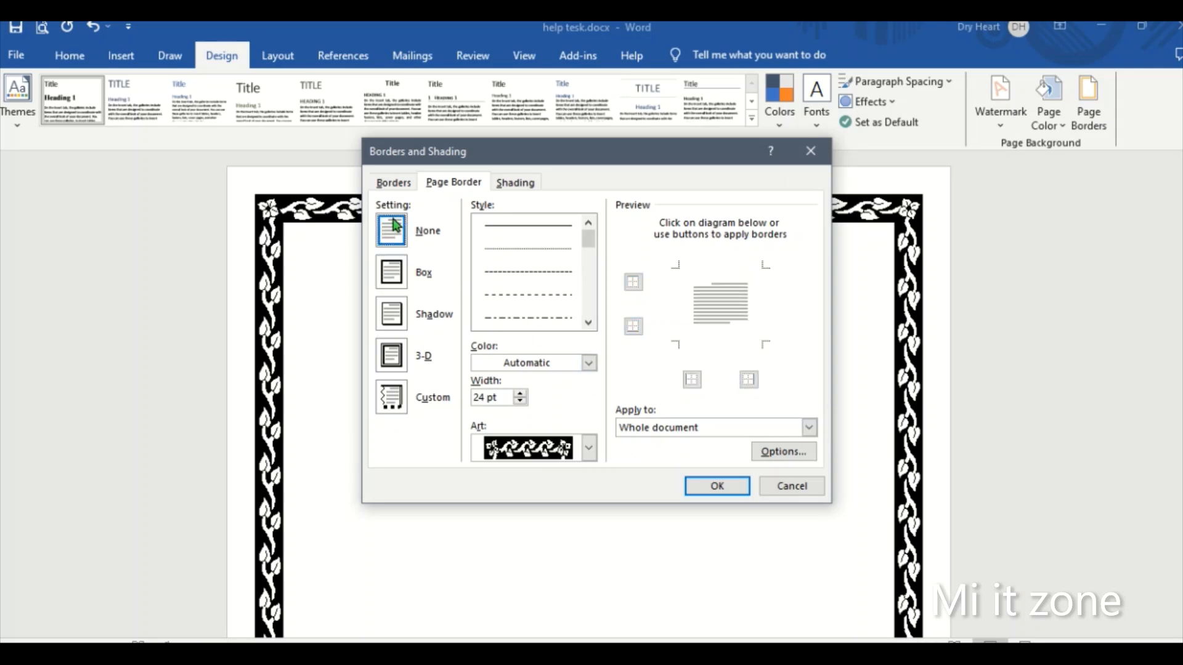
{"action": "left_click", "coordinate": [716, 488]}
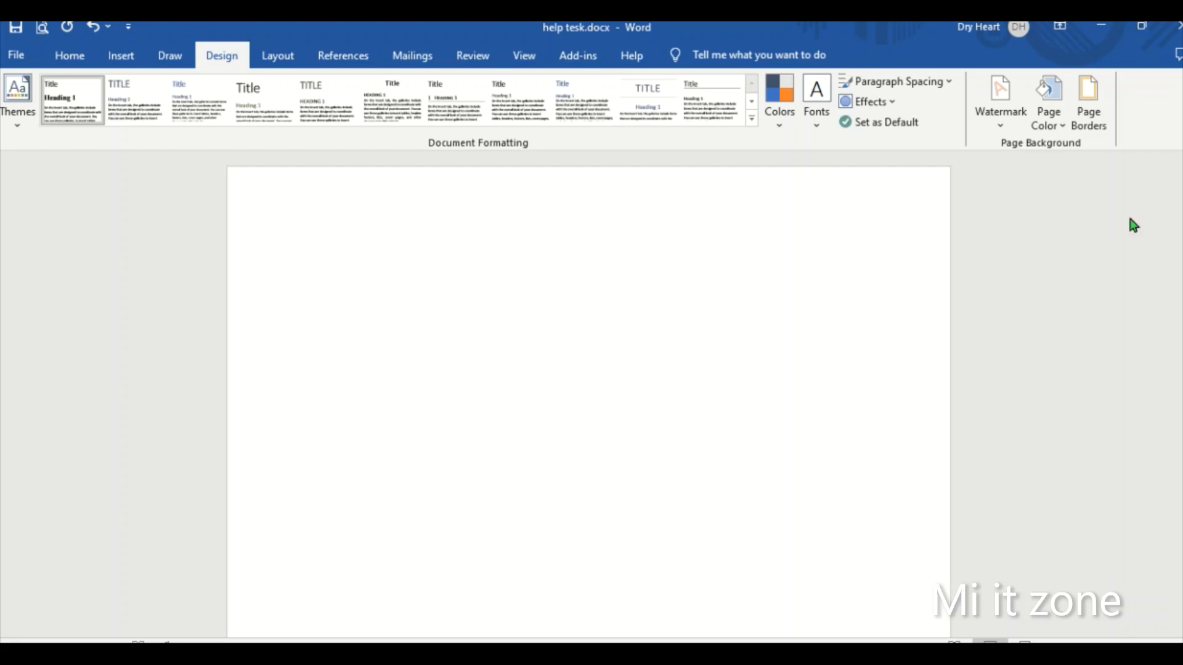
- Apply a Box page border with the widely spaced dashed line style to the whole document
{"action": "left_click", "coordinate": [1092, 114]}
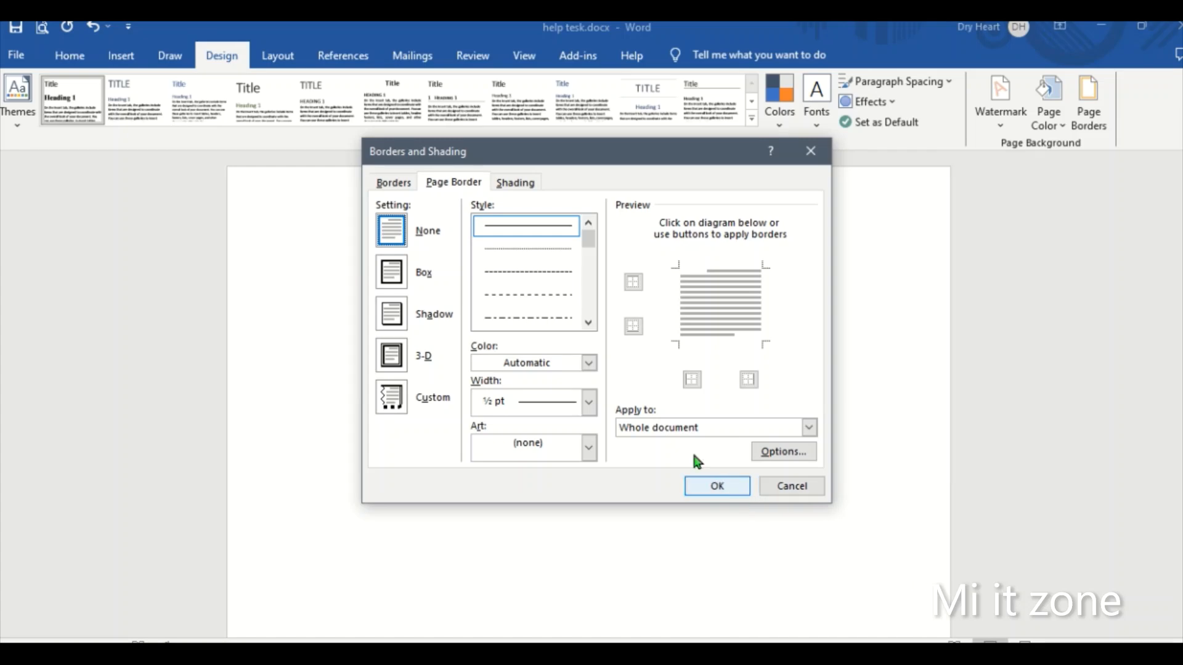
{"action": "left_click", "coordinate": [396, 279]}
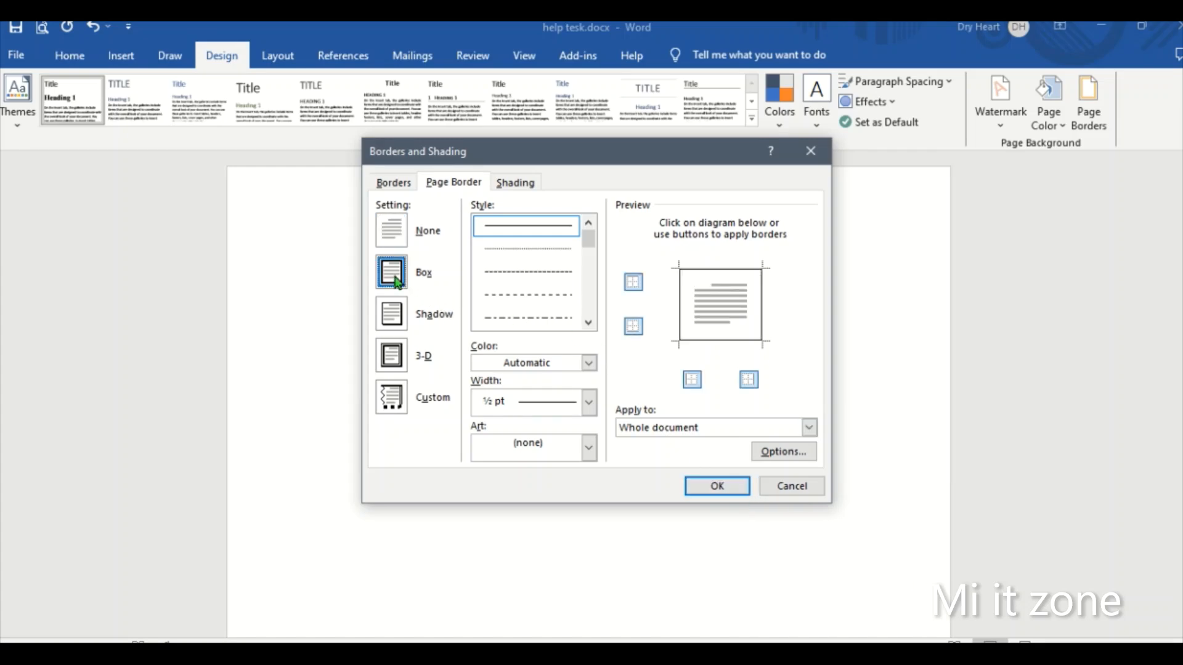
{"action": "left_click", "coordinate": [528, 300]}
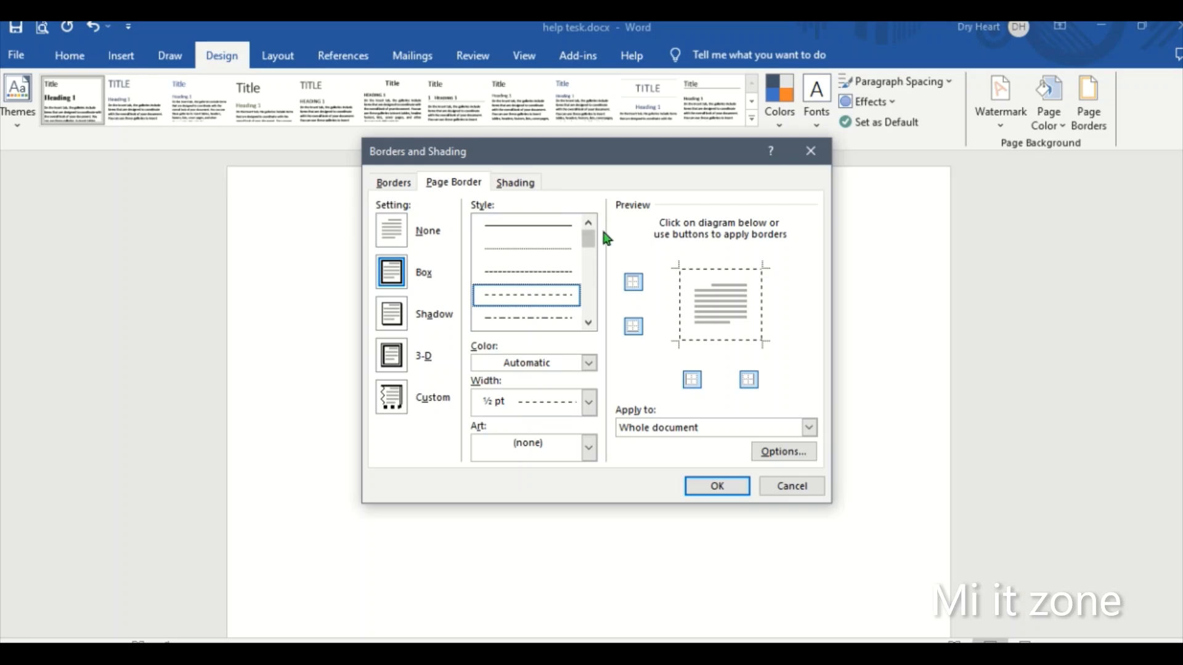
{"action": "left_click", "coordinate": [716, 486]}
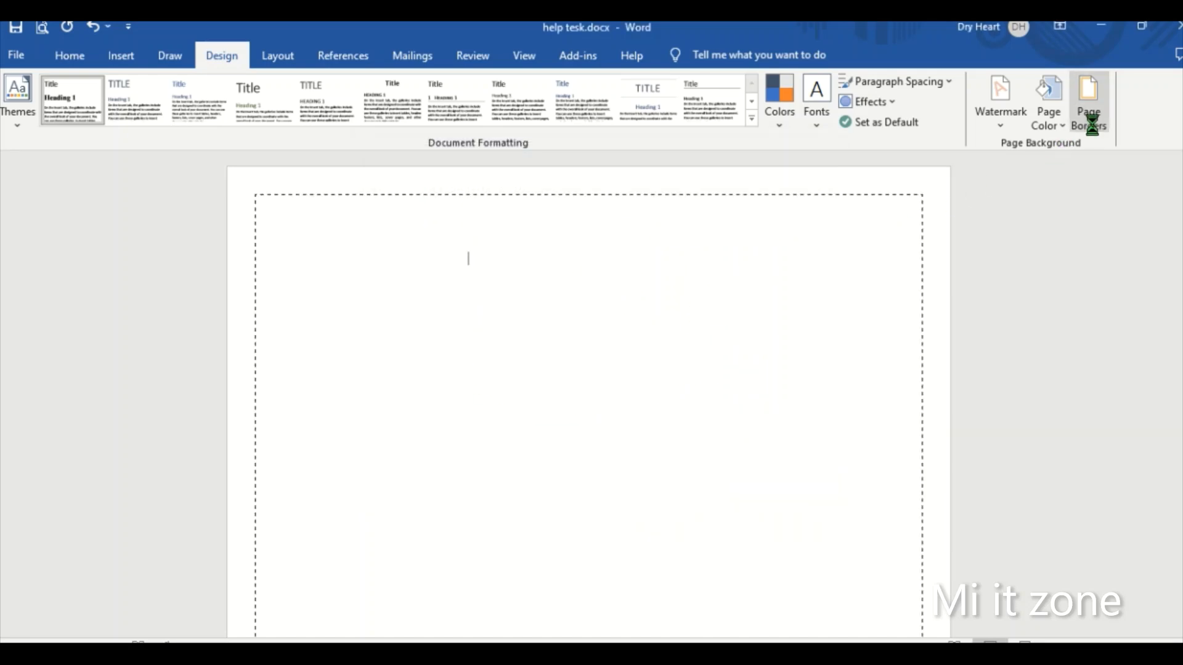
- Change the page border to the 3 pt thin-thick-thin line style for the whole document and review it on the page
{"action": "left_click", "coordinate": [1089, 104]}
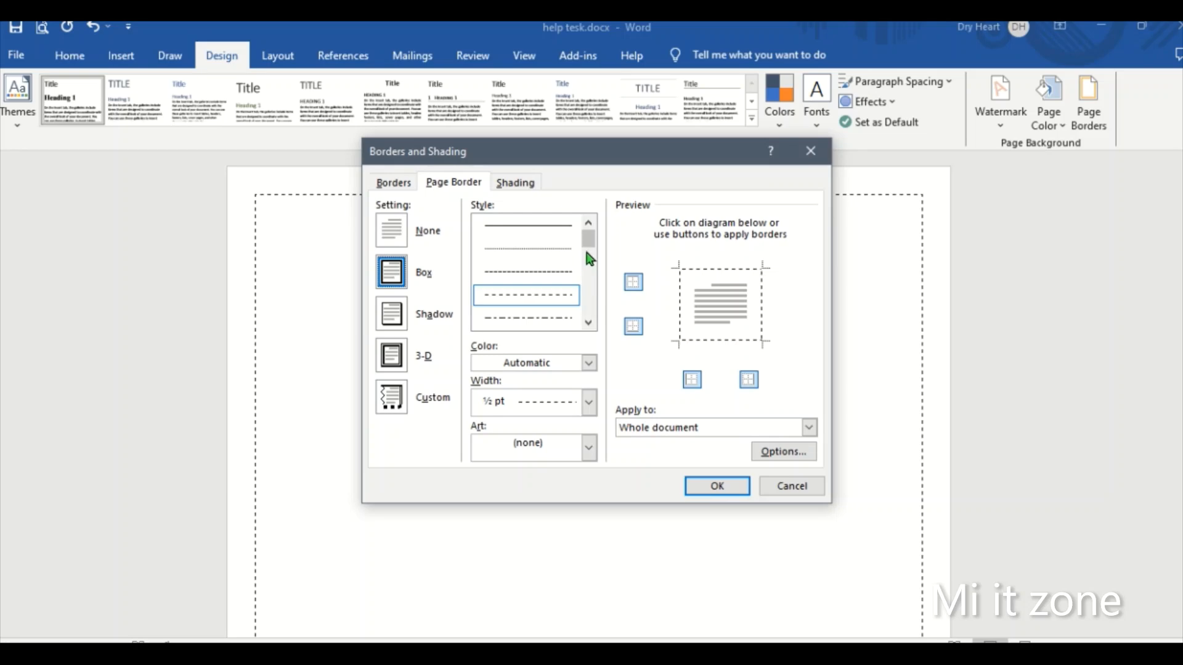
{"action": "left_click_drag", "start_coordinate": [587, 243], "coordinate": [590, 280]}
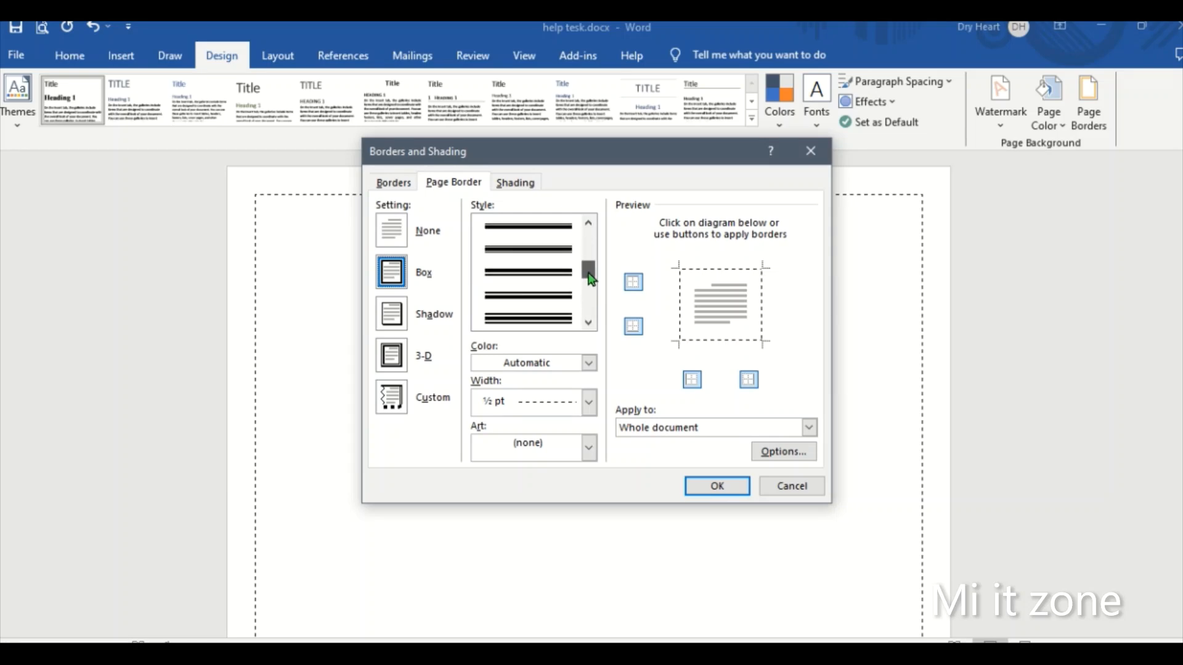
{"action": "left_click", "coordinate": [570, 317]}
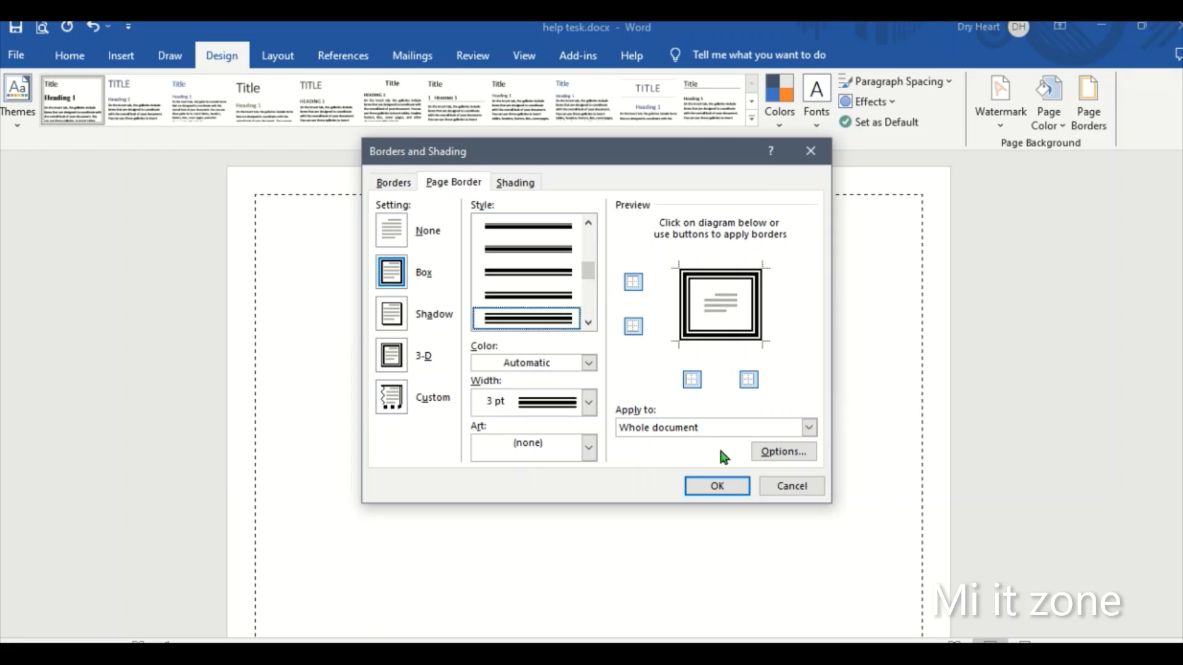
{"action": "left_click", "coordinate": [730, 489]}
{"action": "scroll", "coordinate": [729, 453], "scroll_direction": "down", "scroll_amount": 1}
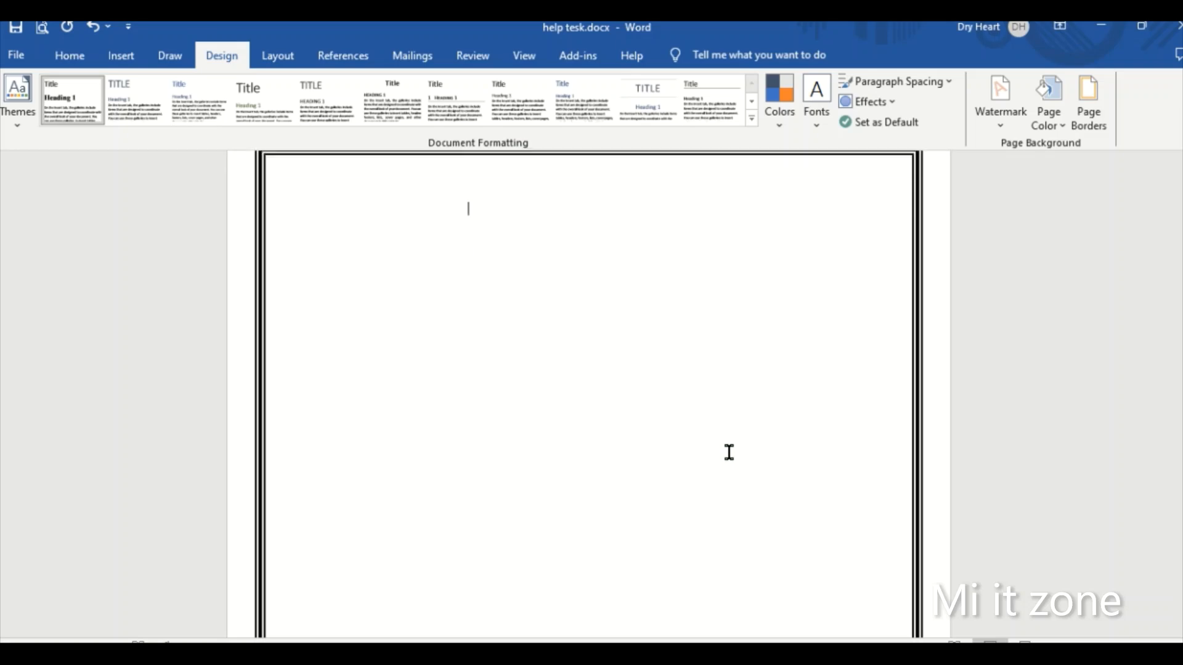
{"action": "scroll", "coordinate": [729, 452], "scroll_direction": "up", "scroll_amount": 1}
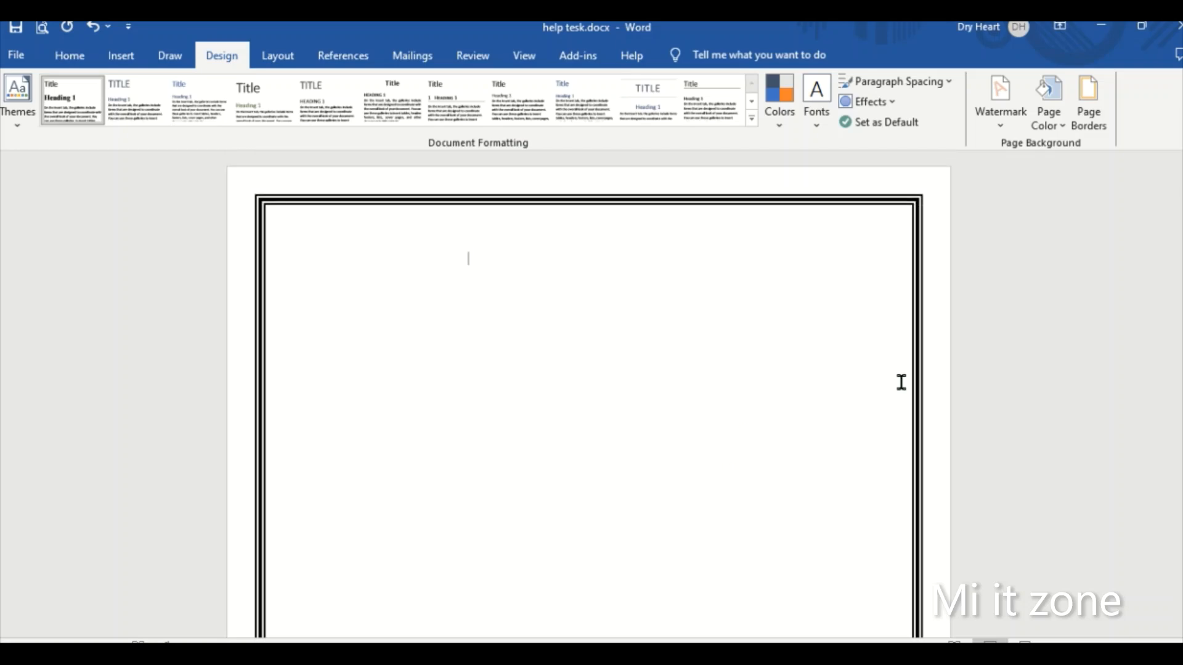
- Switch the thin-thick-thin page border to the Shadow setting for the whole document
{"action": "left_click", "coordinate": [1089, 109]}
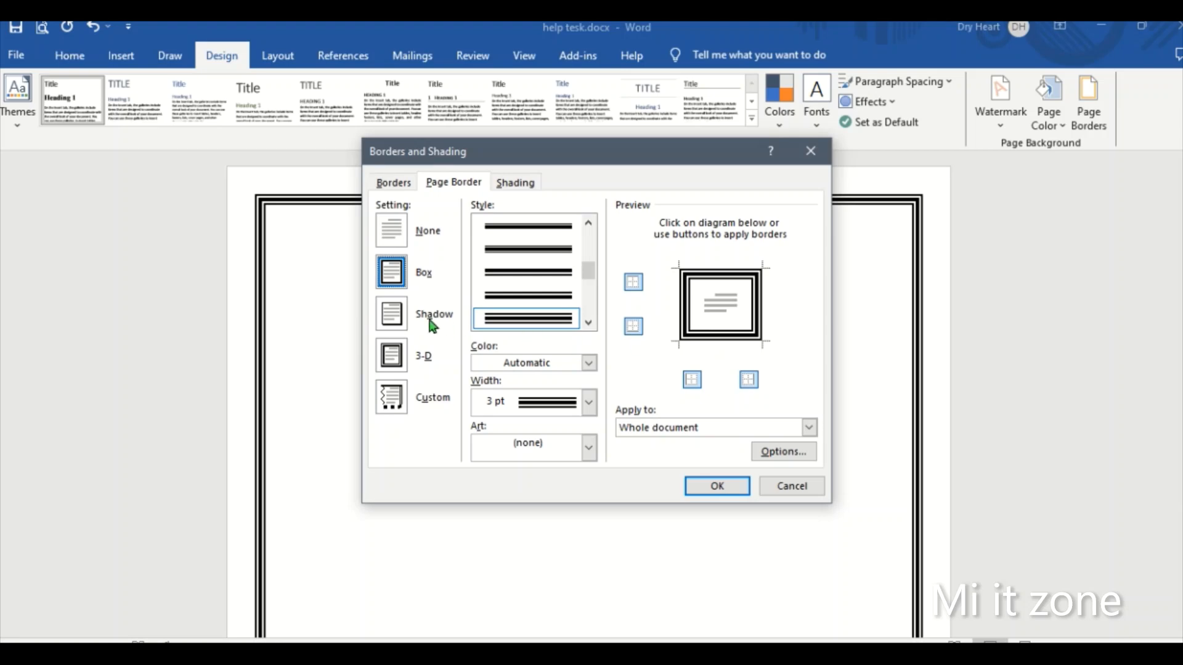
{"action": "left_click", "coordinate": [390, 324]}
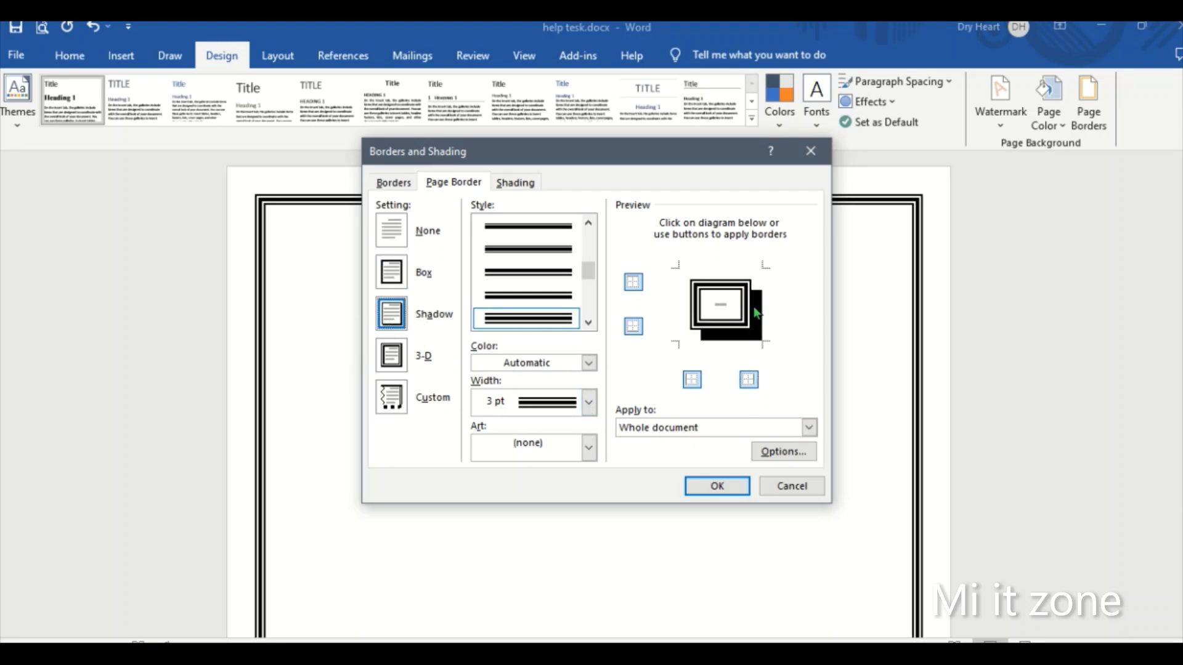
{"action": "left_click", "coordinate": [715, 487]}
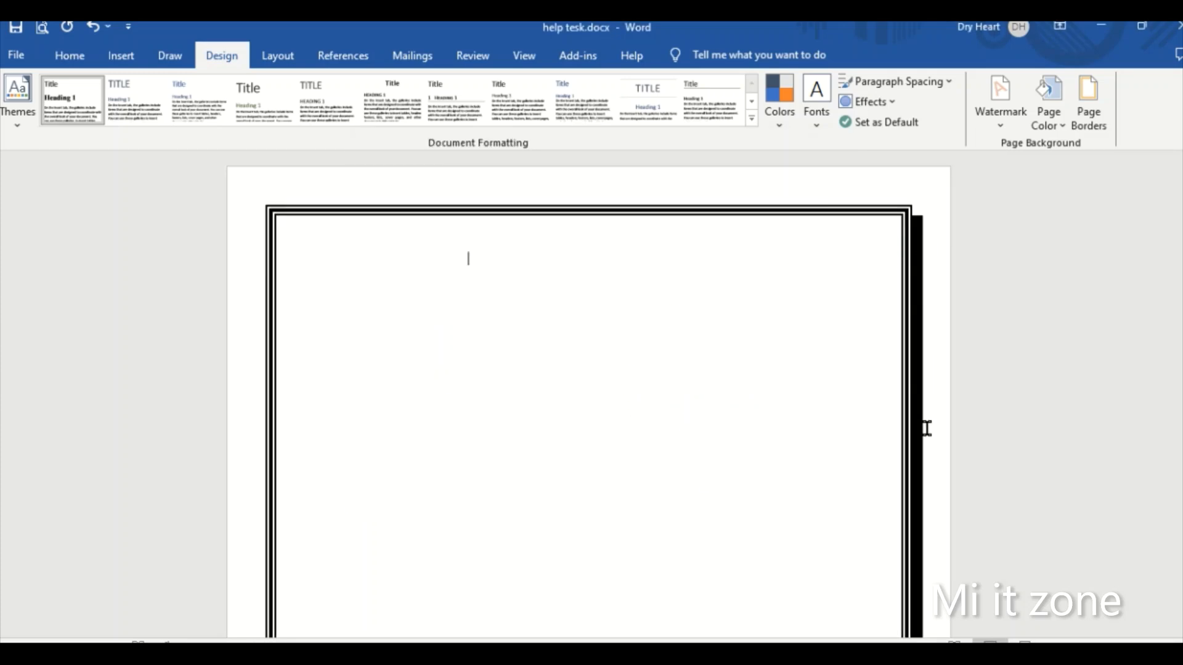
- Apply the 3-D page border setting with the ½ pt thin triple-line style to the whole document
{"action": "left_click", "coordinate": [1089, 117]}
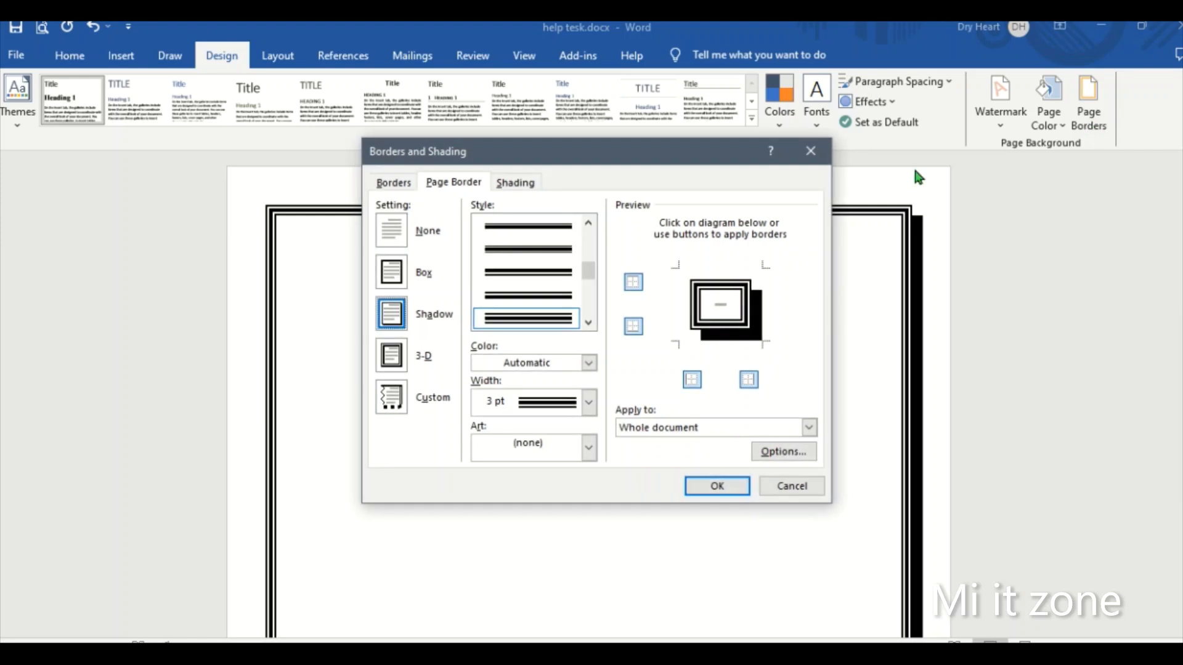
{"action": "left_click", "coordinate": [399, 356]}
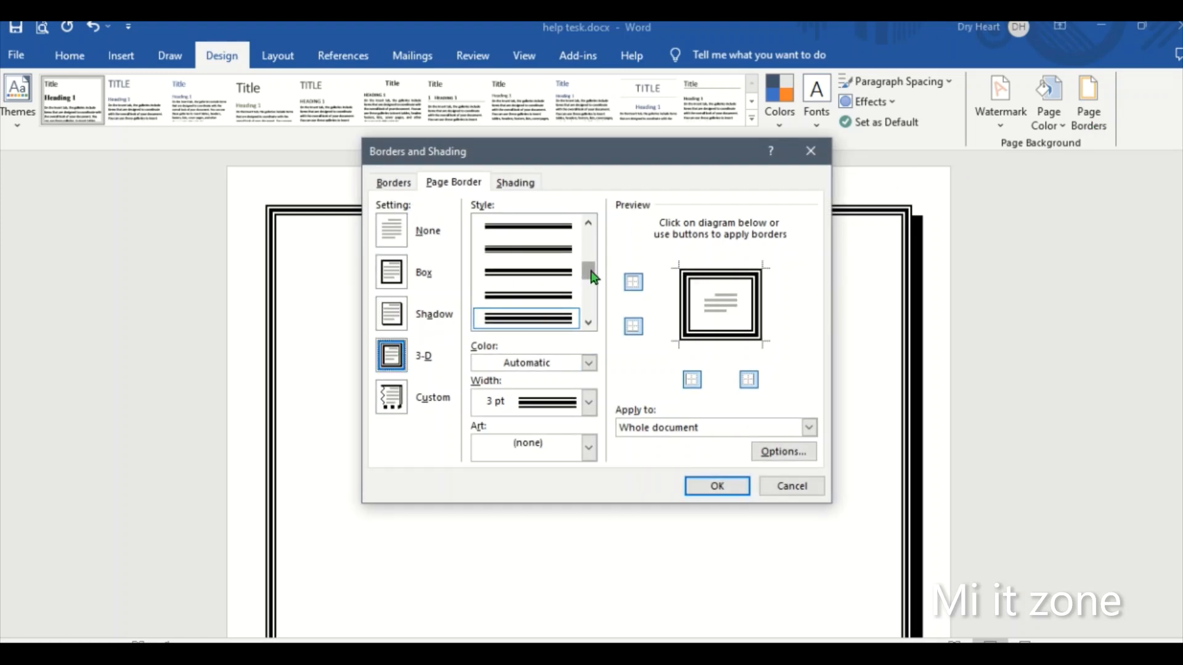
{"action": "mouse_move", "coordinate": [592, 277]}
{"action": "left_mouse_down"}
{"action": "mouse_move", "coordinate": [593, 233]}
{"action": "mouse_move", "coordinate": [592, 257]}
{"action": "left_mouse_up"}
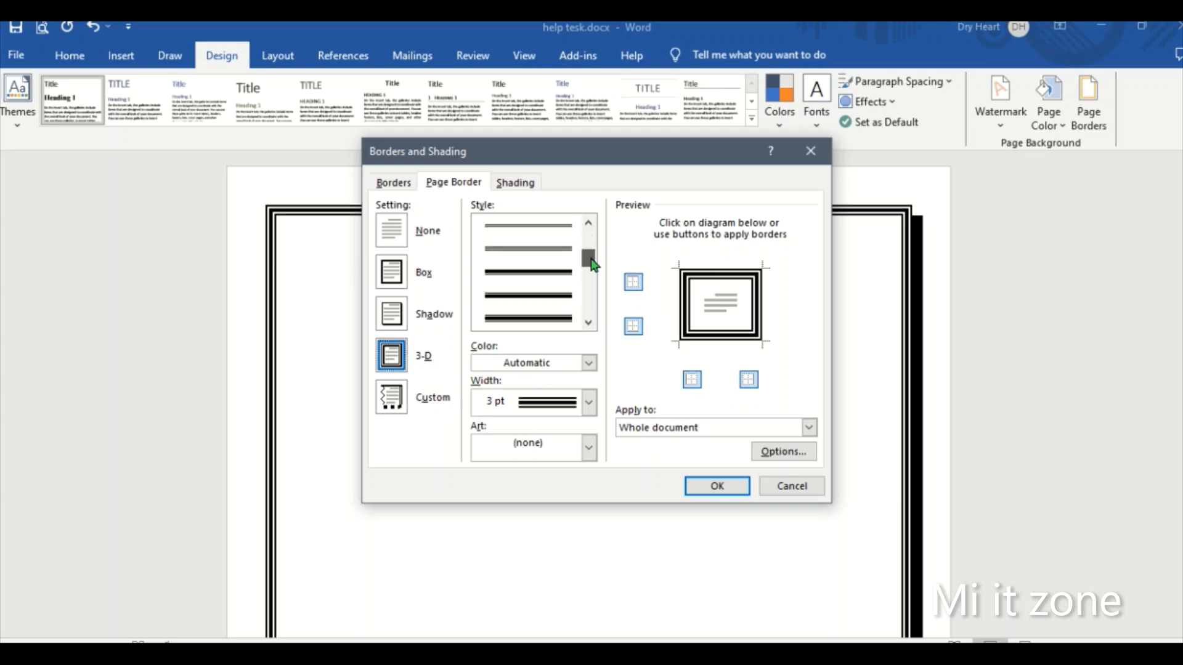
{"action": "left_click", "coordinate": [557, 252]}
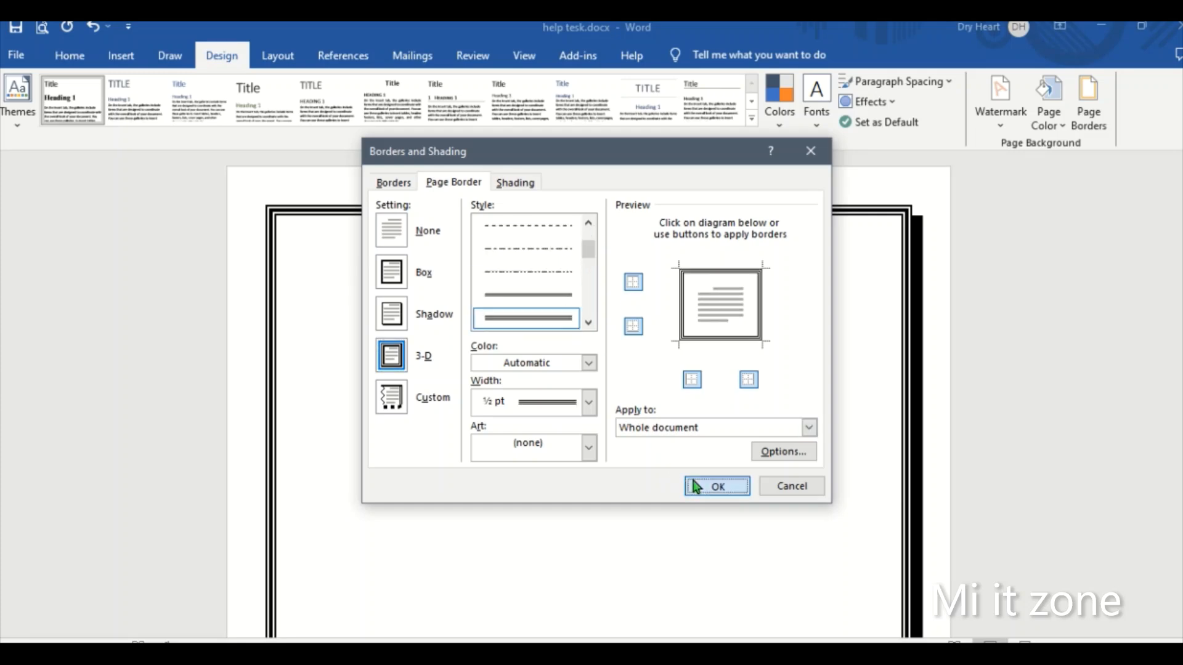
{"action": "left_click", "coordinate": [714, 487]}
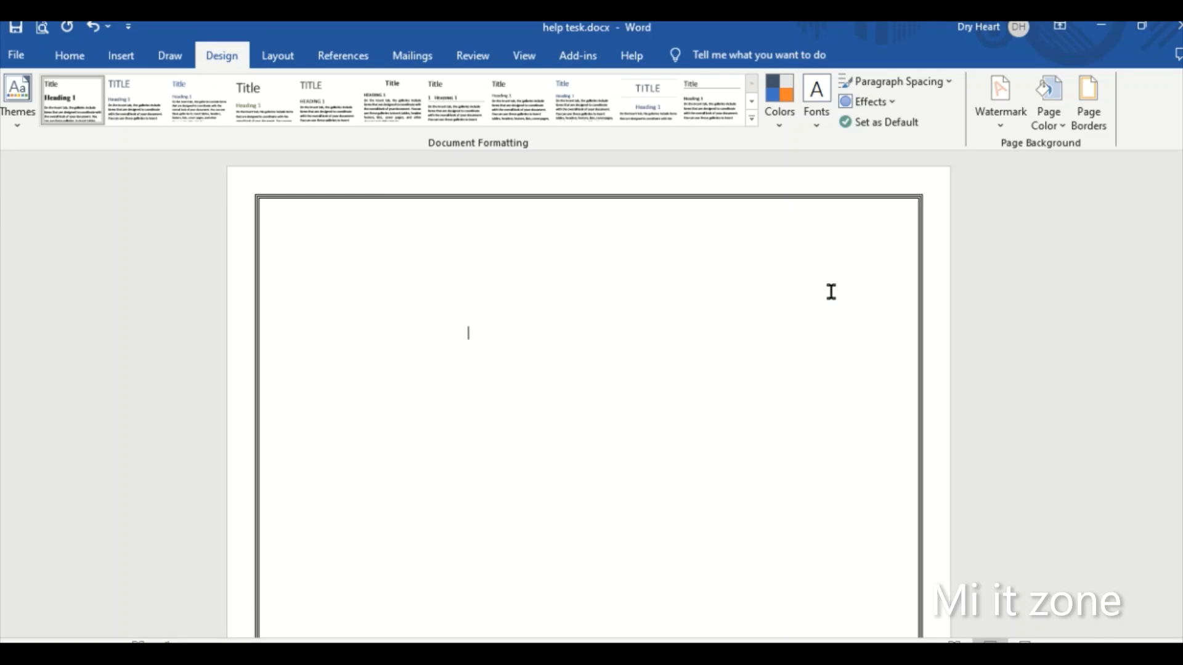
- Try to apply a Custom page border in red with the 3 pt thin-thick-thin line style to the whole document
{"action": "left_click", "coordinate": [1091, 114]}
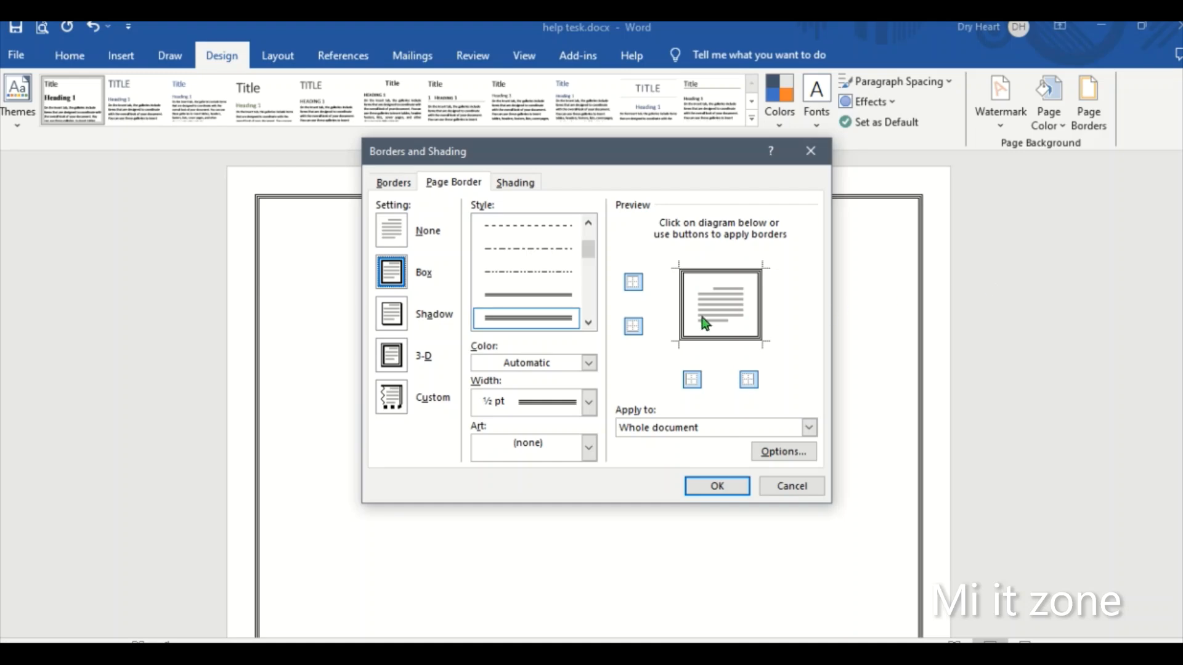
{"action": "left_click", "coordinate": [393, 399]}
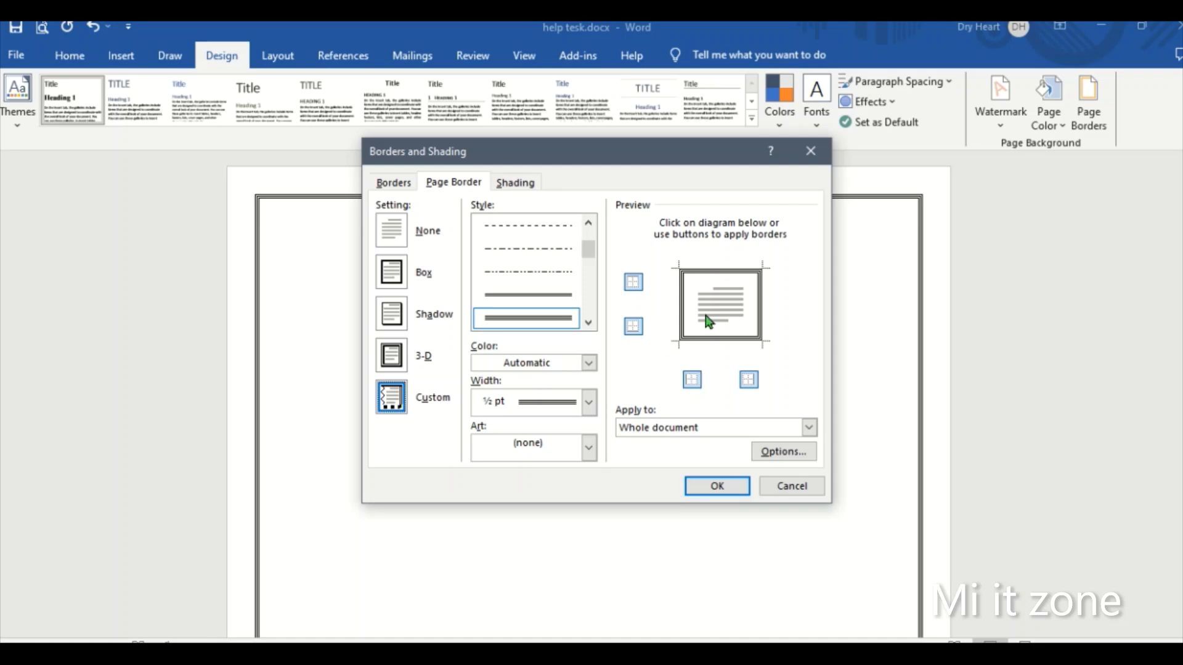
{"action": "left_click", "coordinate": [589, 363]}
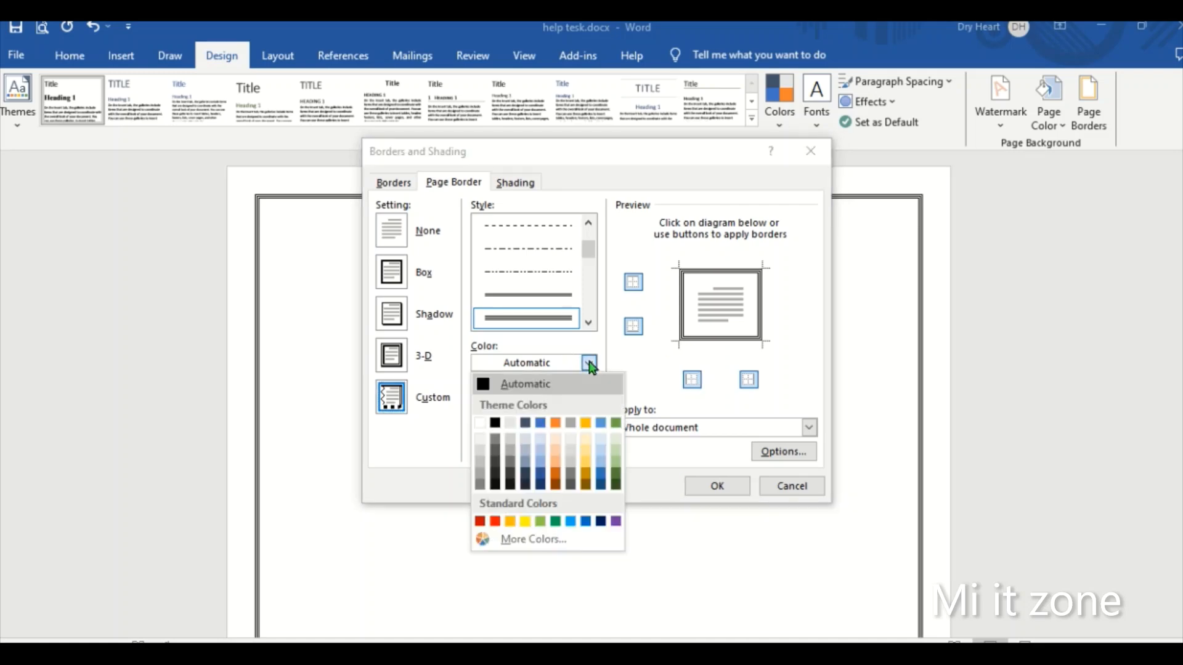
{"action": "left_click", "coordinate": [494, 522]}
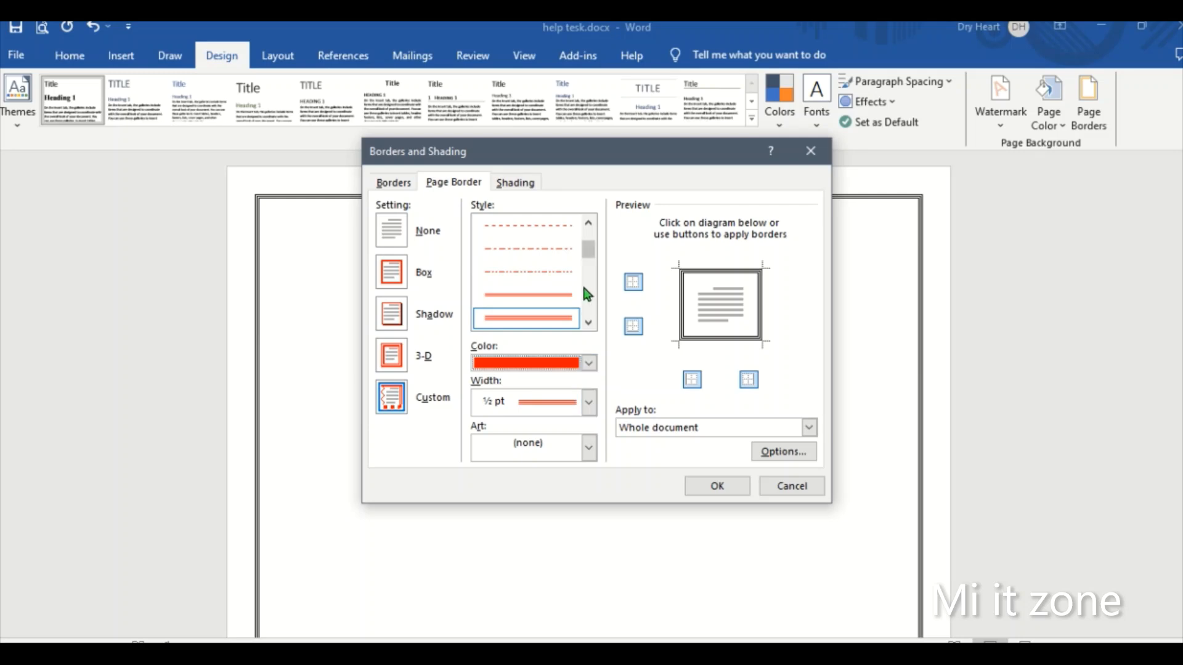
{"action": "scroll", "coordinate": [585, 286], "scroll_direction": "down", "scroll_amount": 2}
{"action": "left_click", "coordinate": [549, 271]}
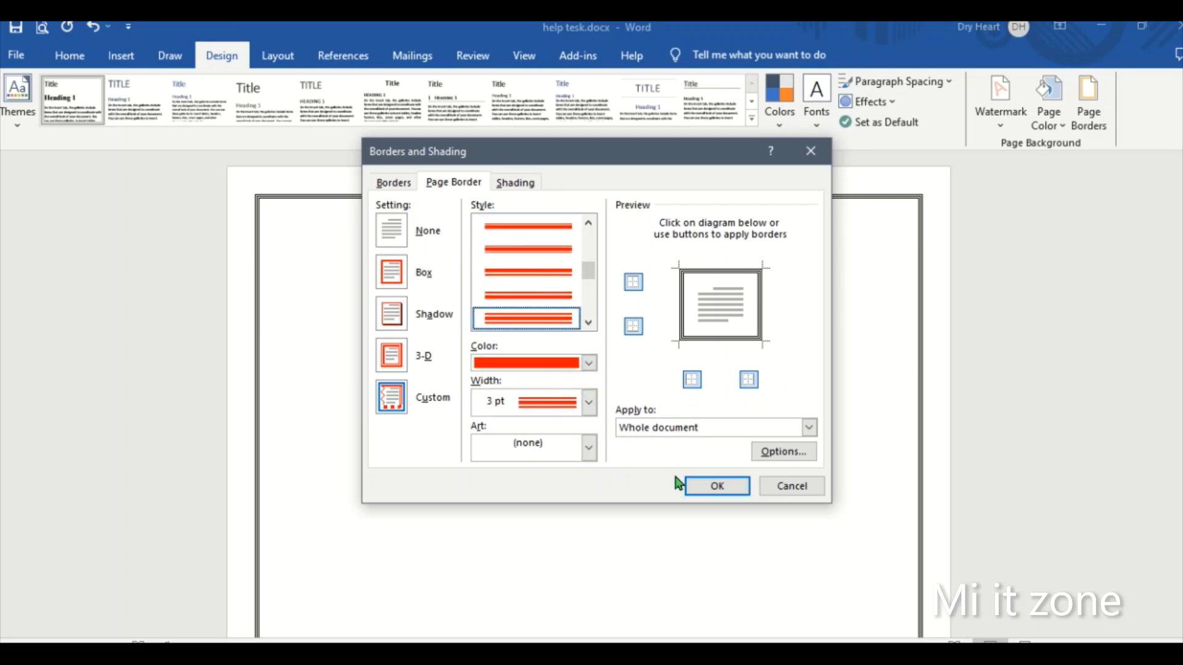
{"action": "left_click", "coordinate": [699, 486]}
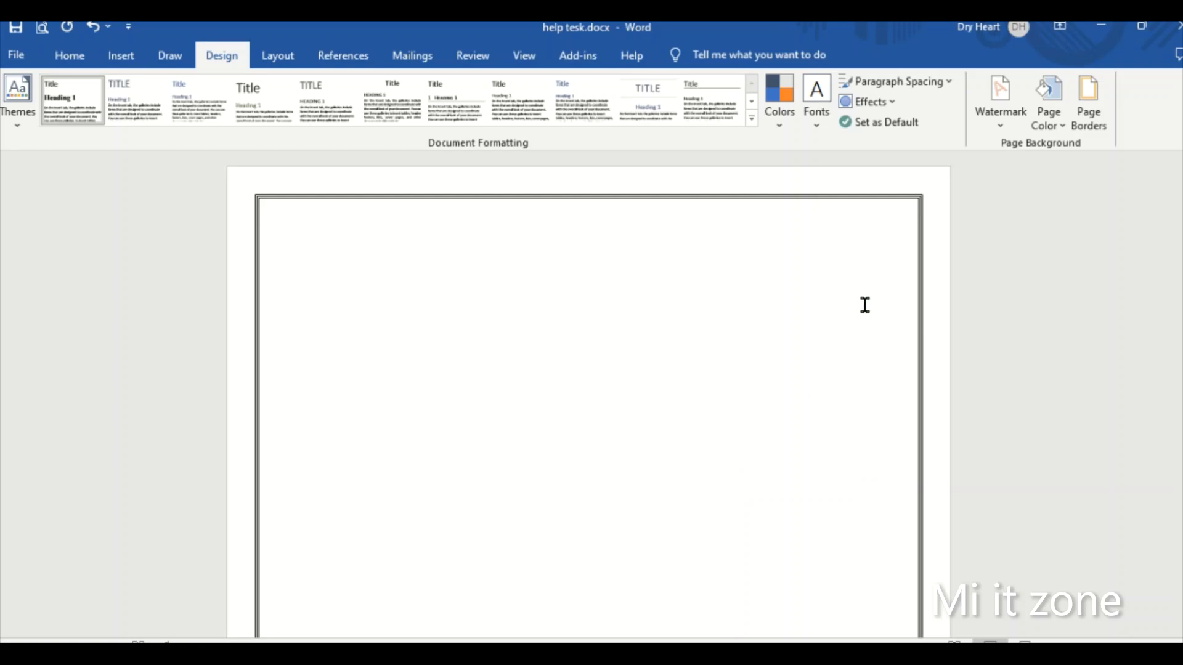
- Choose the Custom page border setting with the widely spaced dashed line style and a 1½ pt width
{"action": "left_click", "coordinate": [1089, 104]}
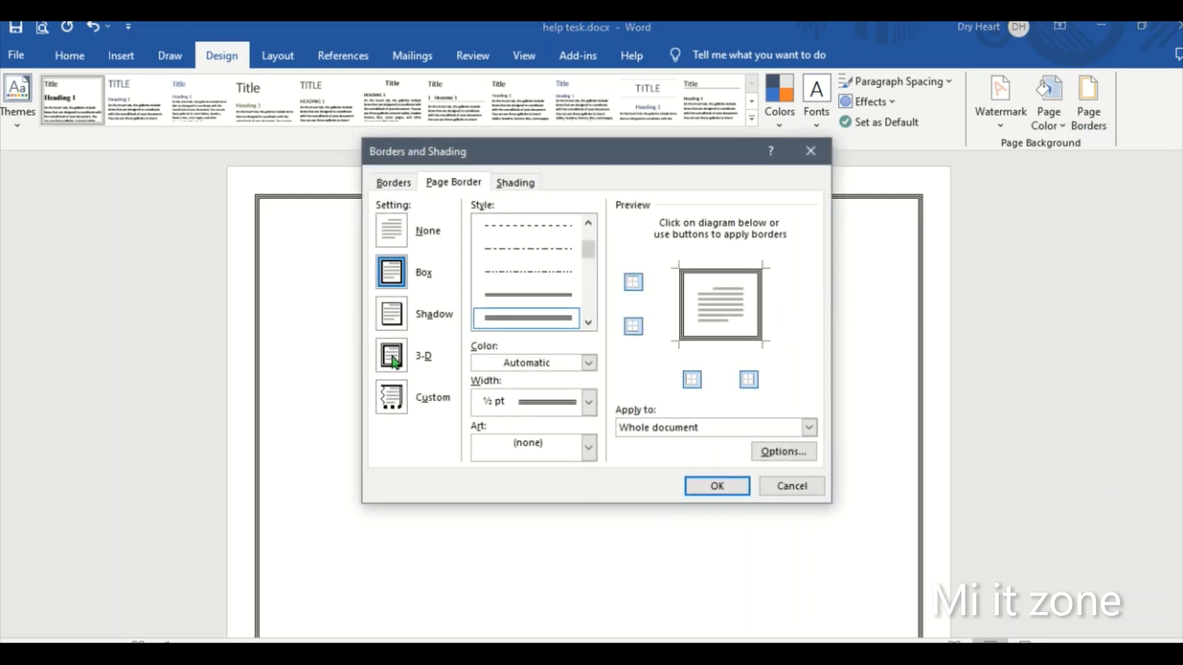
{"action": "left_click", "coordinate": [395, 394]}
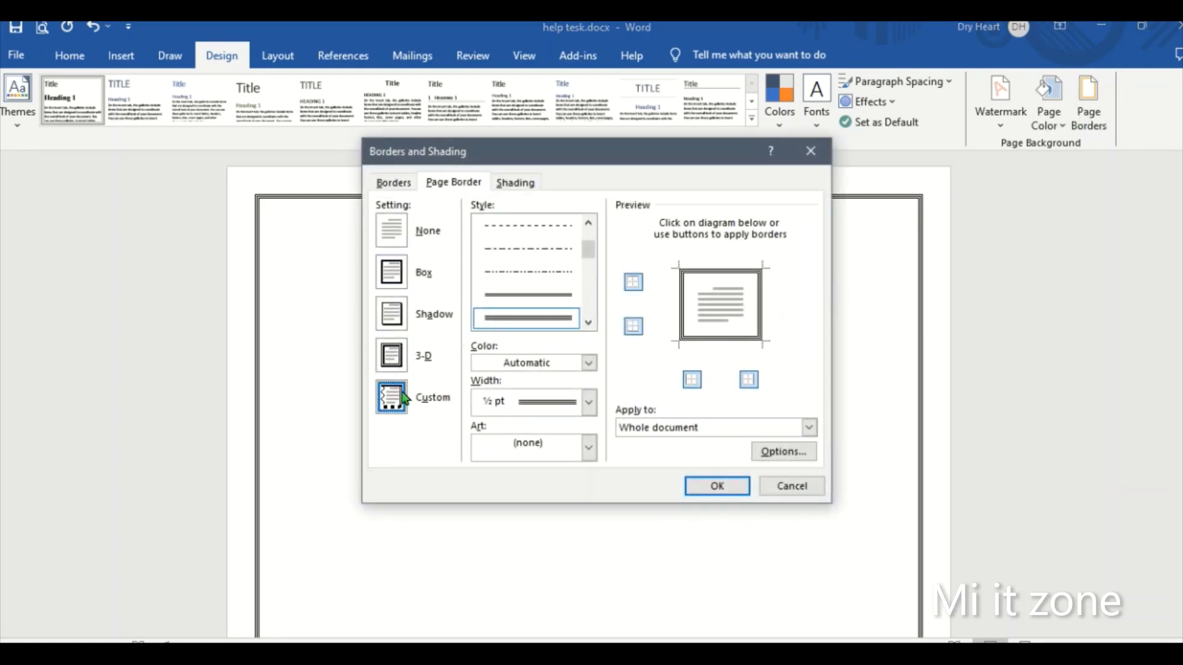
{"action": "left_click", "coordinate": [590, 404]}
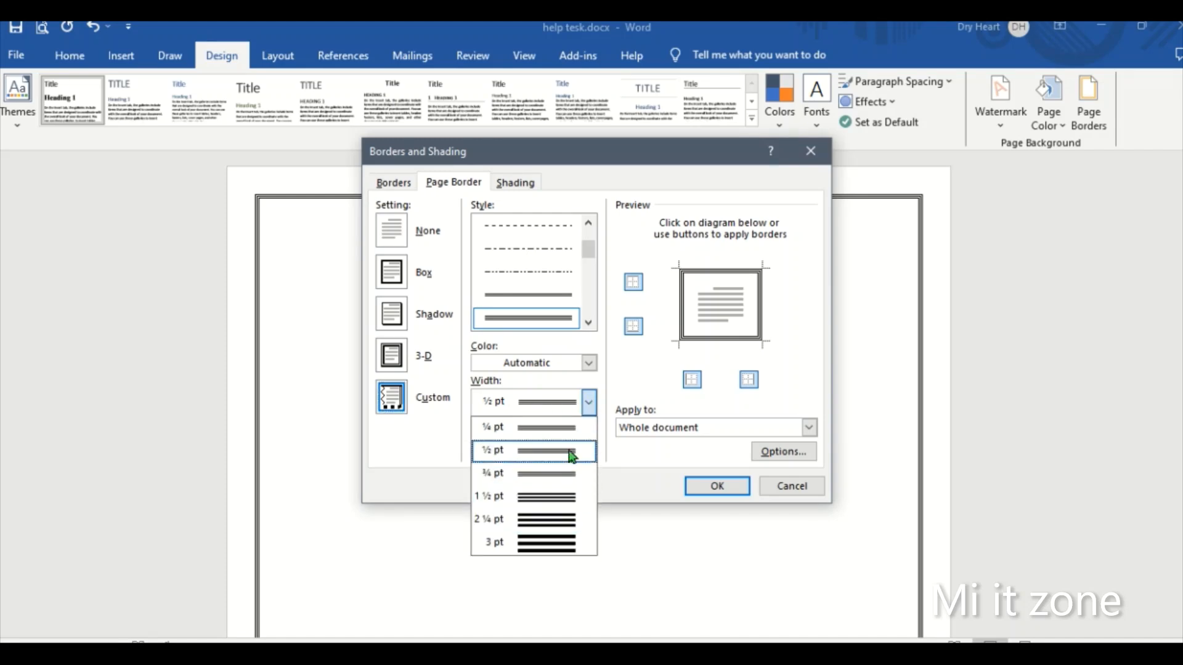
{"action": "scroll", "coordinate": [592, 238], "scroll_direction": "up", "scroll_amount": 1}
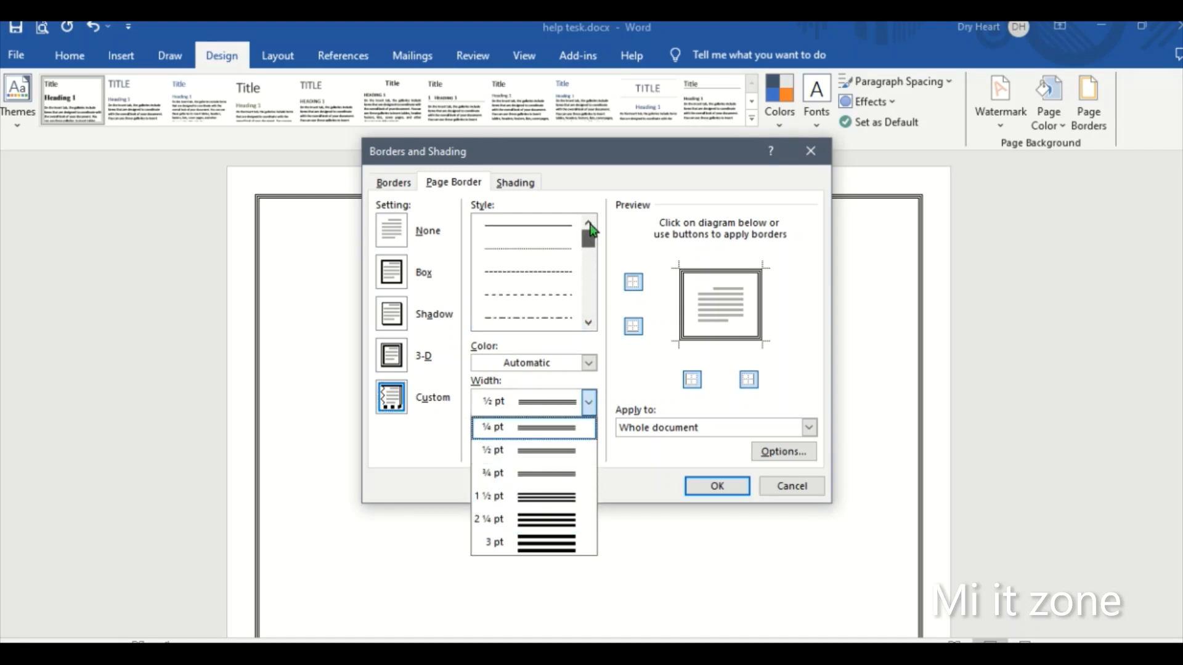
{"action": "left_click", "coordinate": [560, 227]}
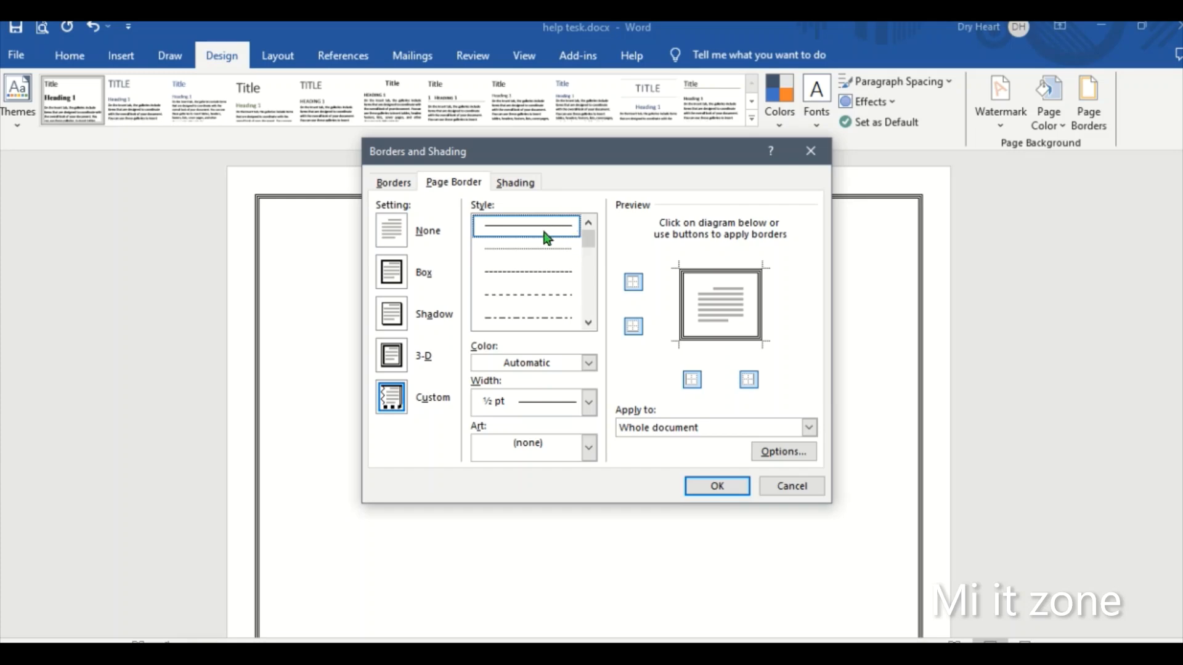
{"action": "left_click", "coordinate": [527, 249]}
{"action": "left_click", "coordinate": [528, 272]}
{"action": "left_click", "coordinate": [528, 294]}
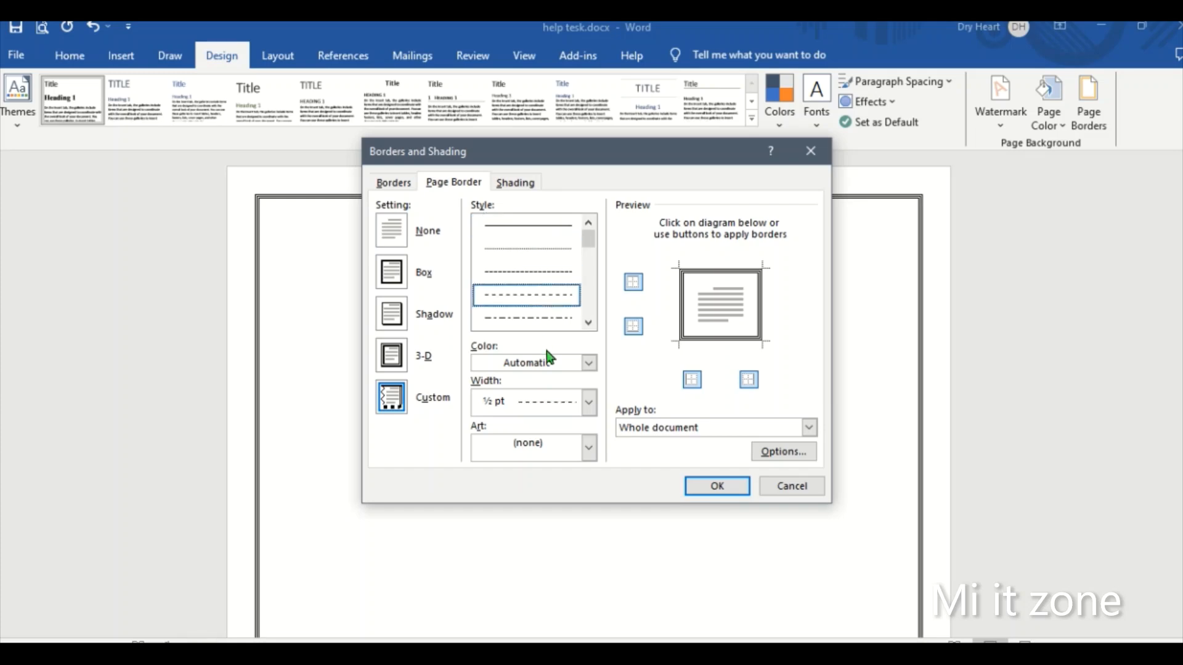
{"action": "left_click", "coordinate": [588, 404]}
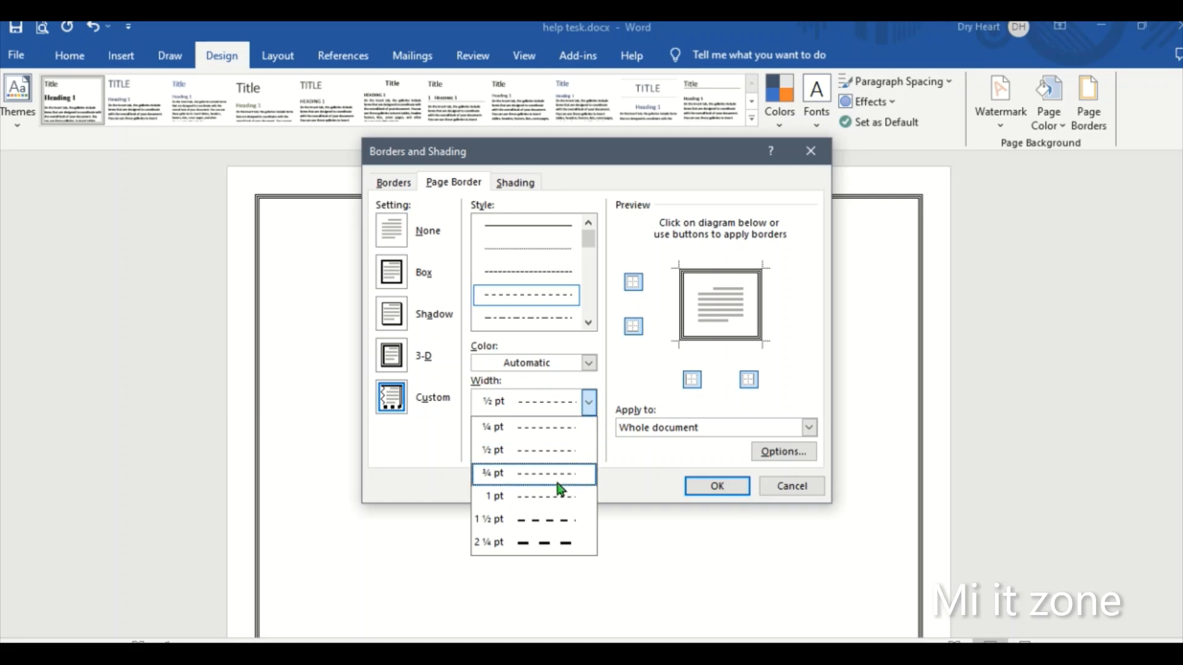
{"action": "left_click", "coordinate": [549, 521]}
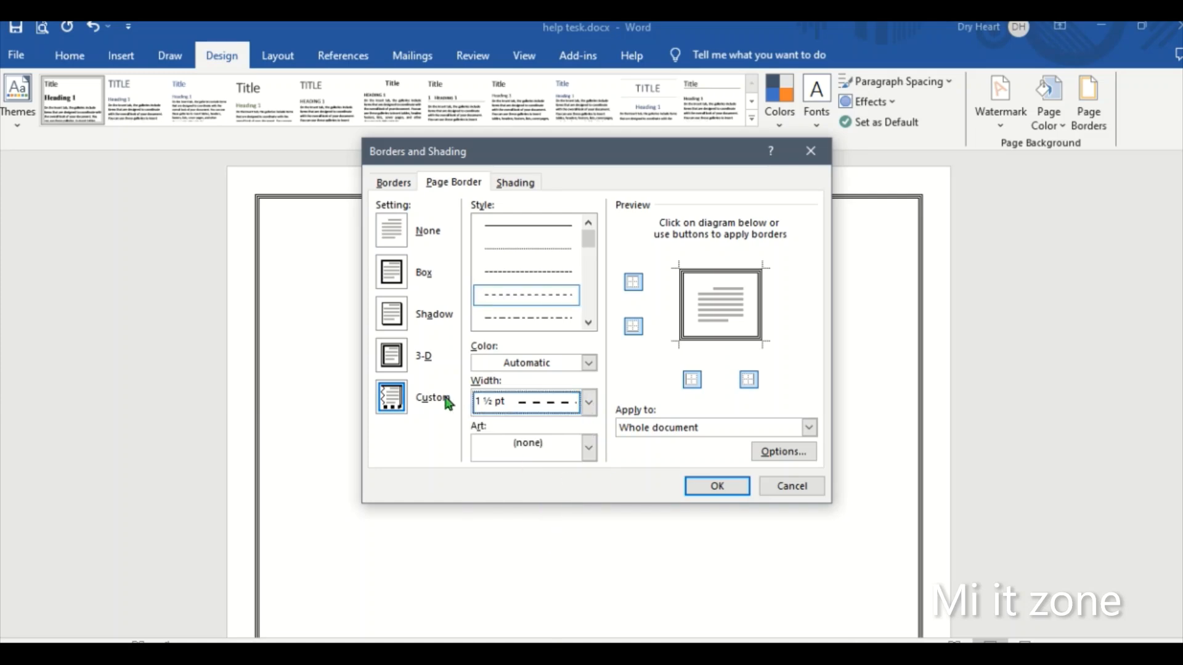
- Set the custom dashed border's color to red, view its margin options, and try to apply it to the whole document
{"action": "left_click", "coordinate": [557, 363]}
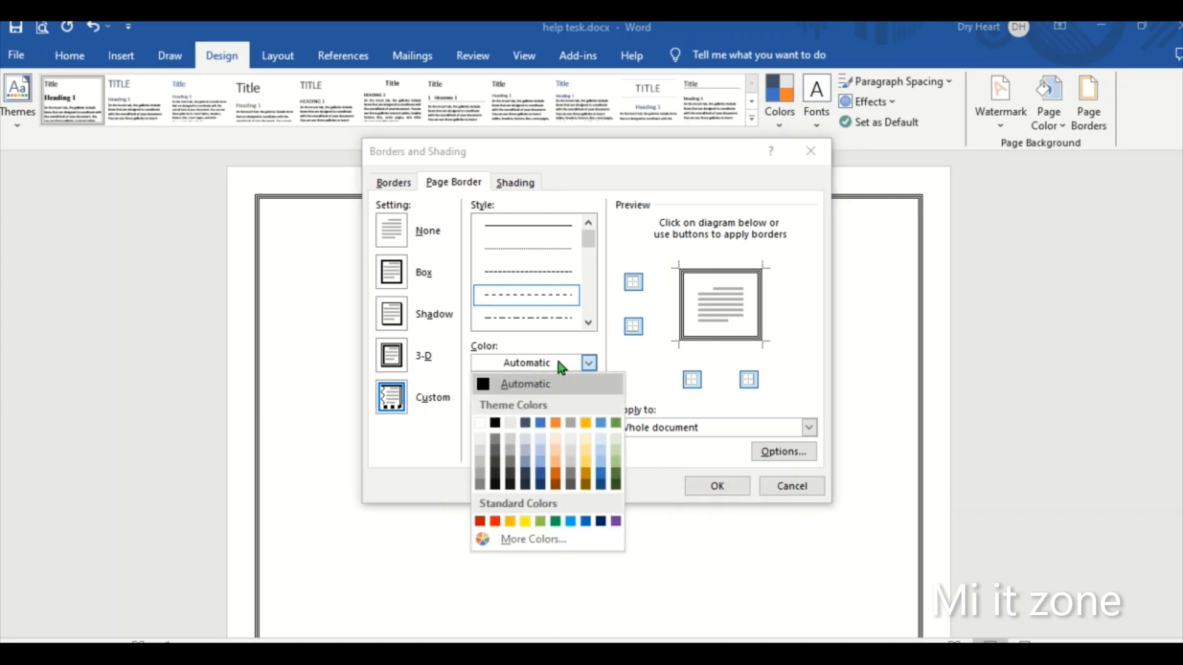
{"action": "left_click", "coordinate": [497, 523]}
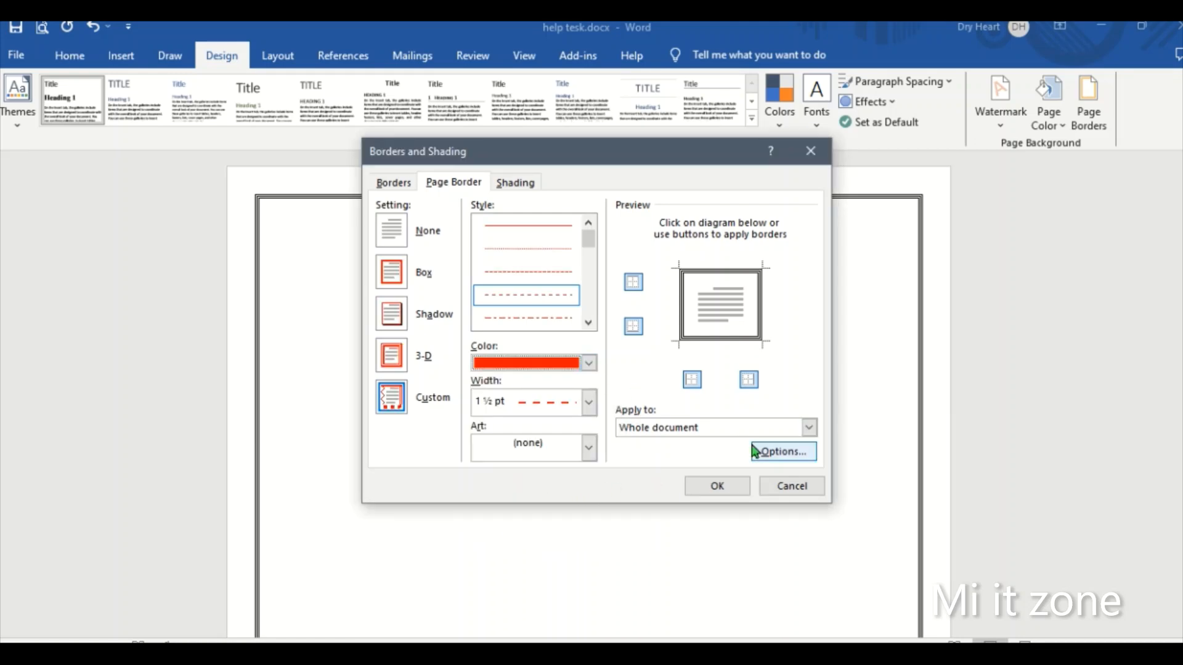
{"action": "left_click", "coordinate": [759, 452]}
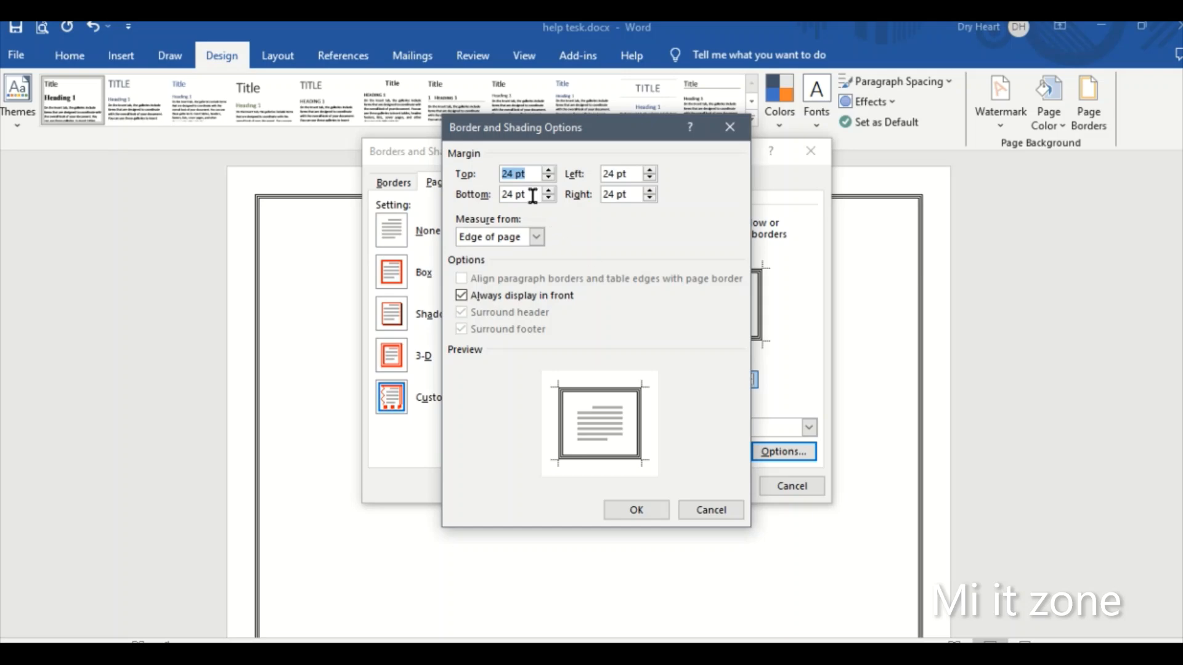
{"action": "left_click", "coordinate": [730, 126]}
{"action": "left_click", "coordinate": [724, 487]}
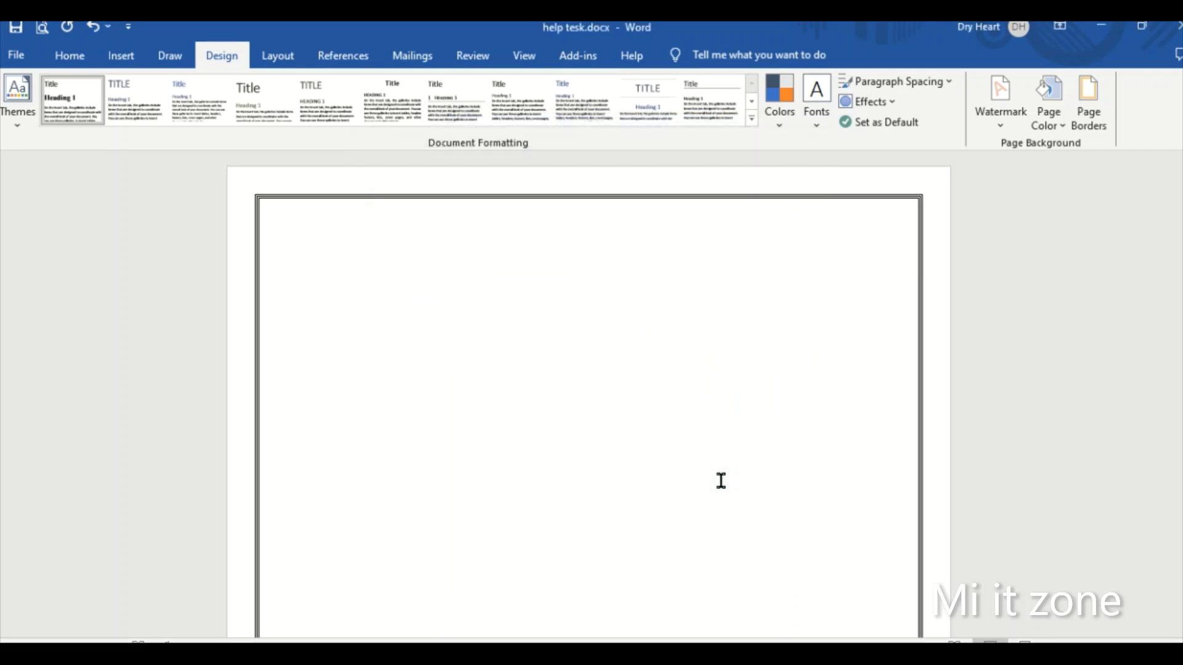
- Remove the page border from the whole document using the None setting
{"action": "left_click", "coordinate": [1087, 109]}
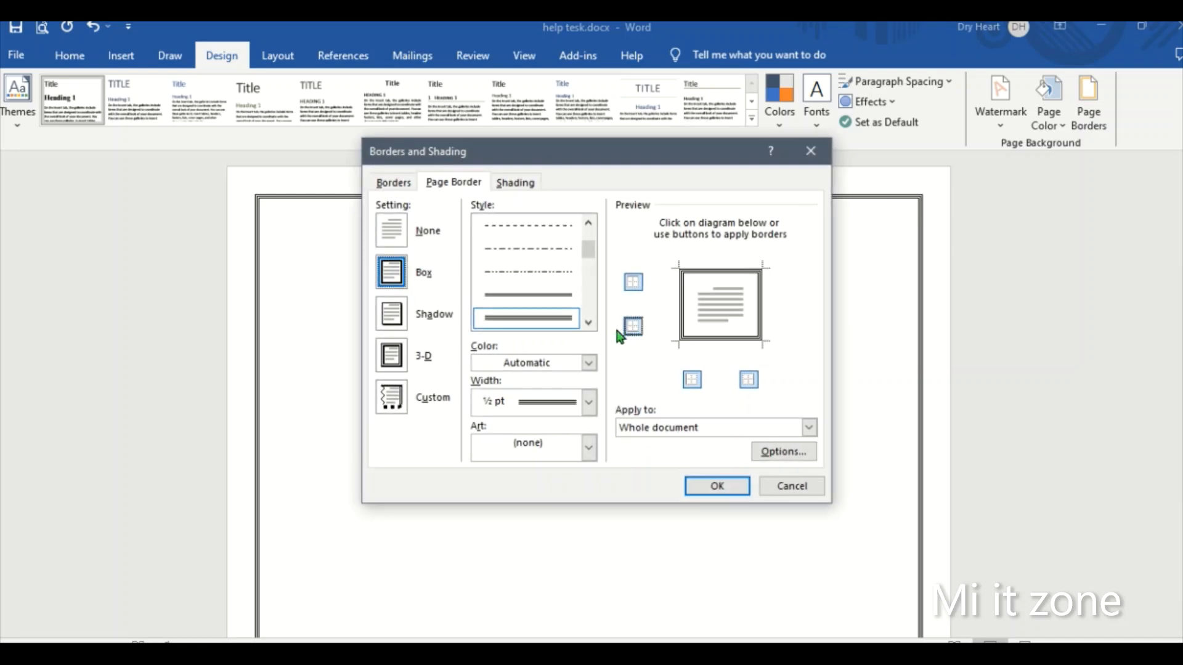
{"action": "left_click", "coordinate": [404, 402]}
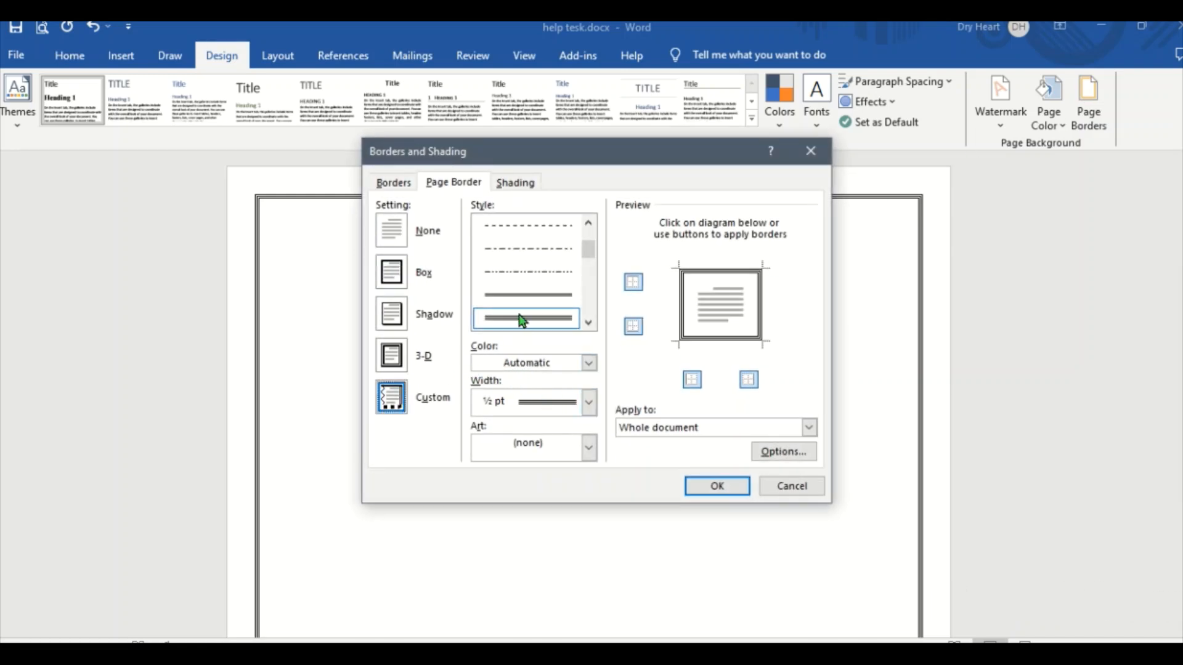
{"action": "left_click", "coordinate": [406, 233]}
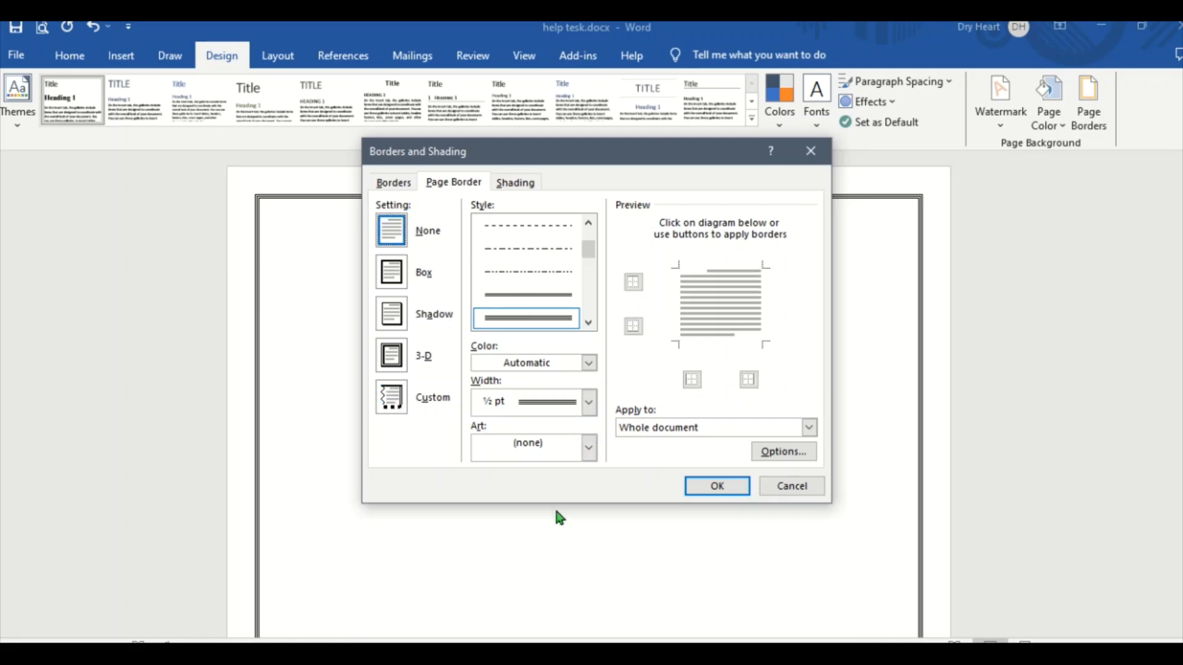
{"action": "left_click", "coordinate": [714, 487]}
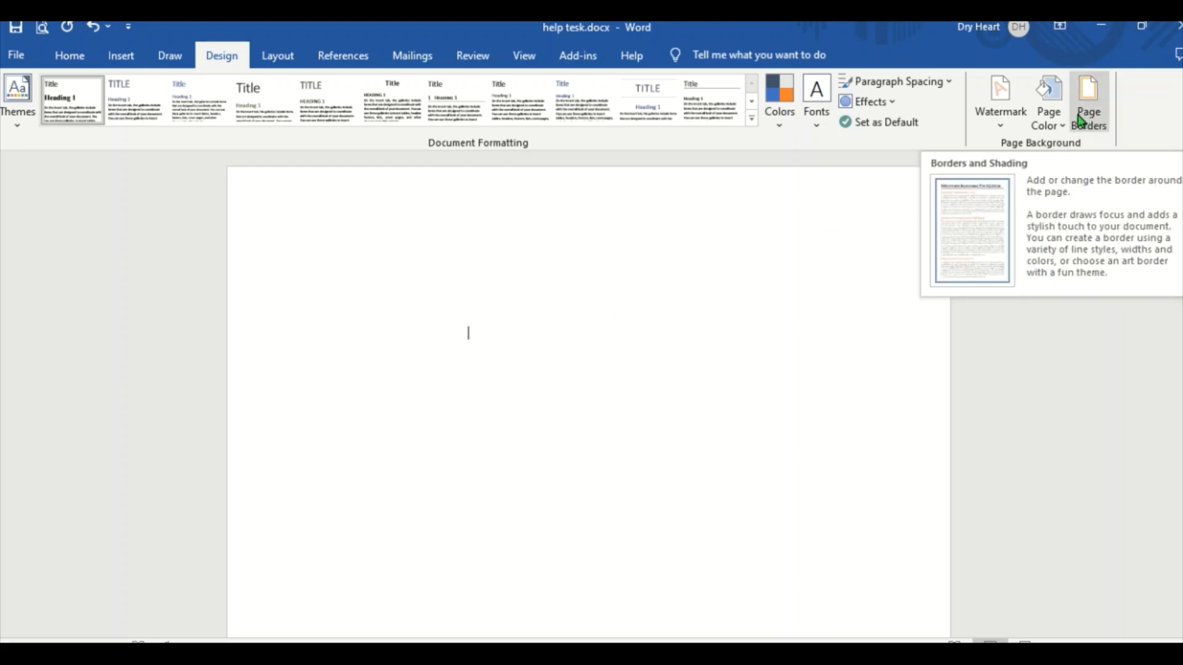
- Set the page color to a light yellow-green from the standard palette of more colors
{"action": "left_click", "coordinate": [1062, 132]}
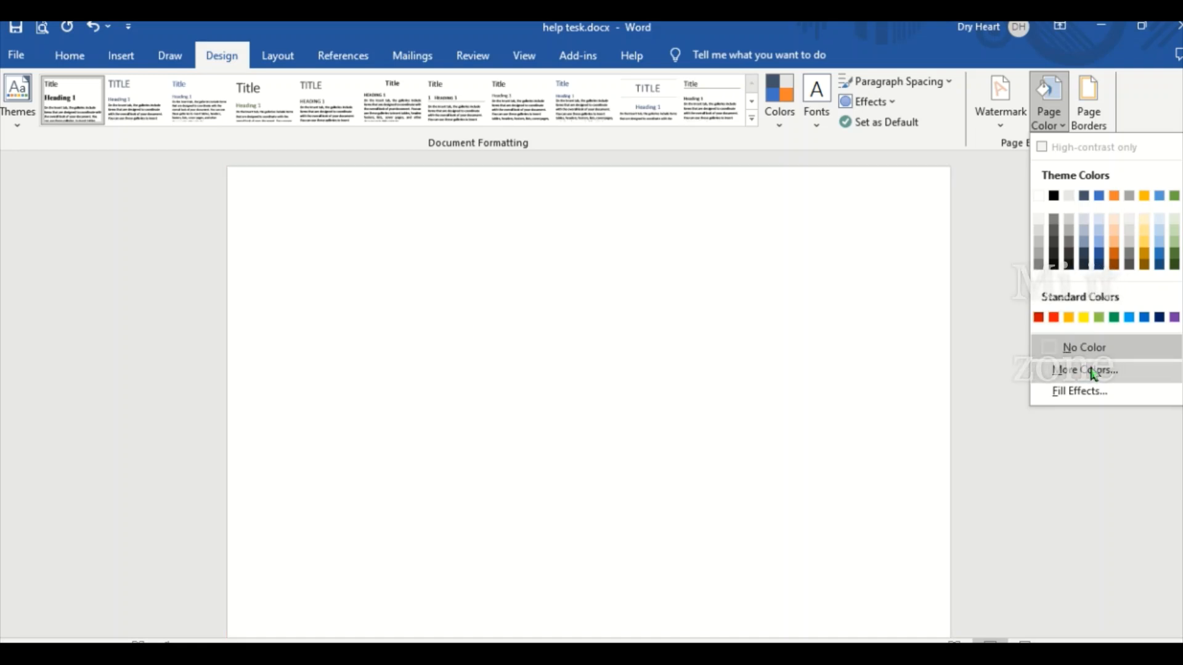
{"action": "left_click", "coordinate": [1089, 369]}
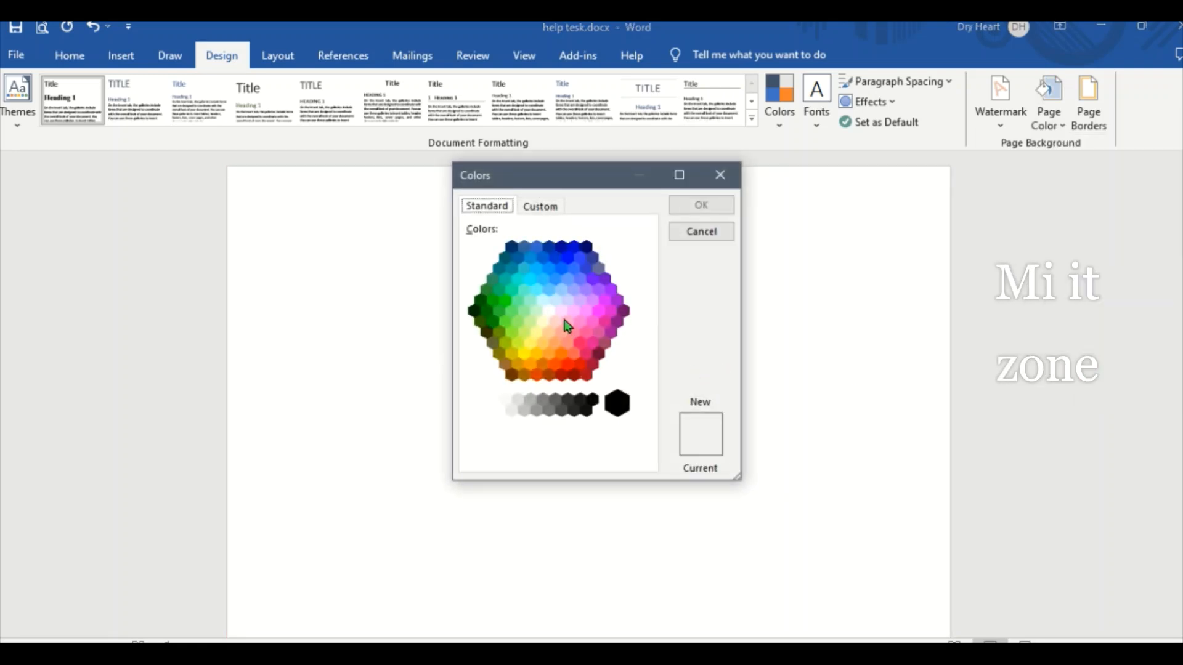
{"action": "left_click", "coordinate": [543, 320]}
{"action": "left_click", "coordinate": [525, 333]}
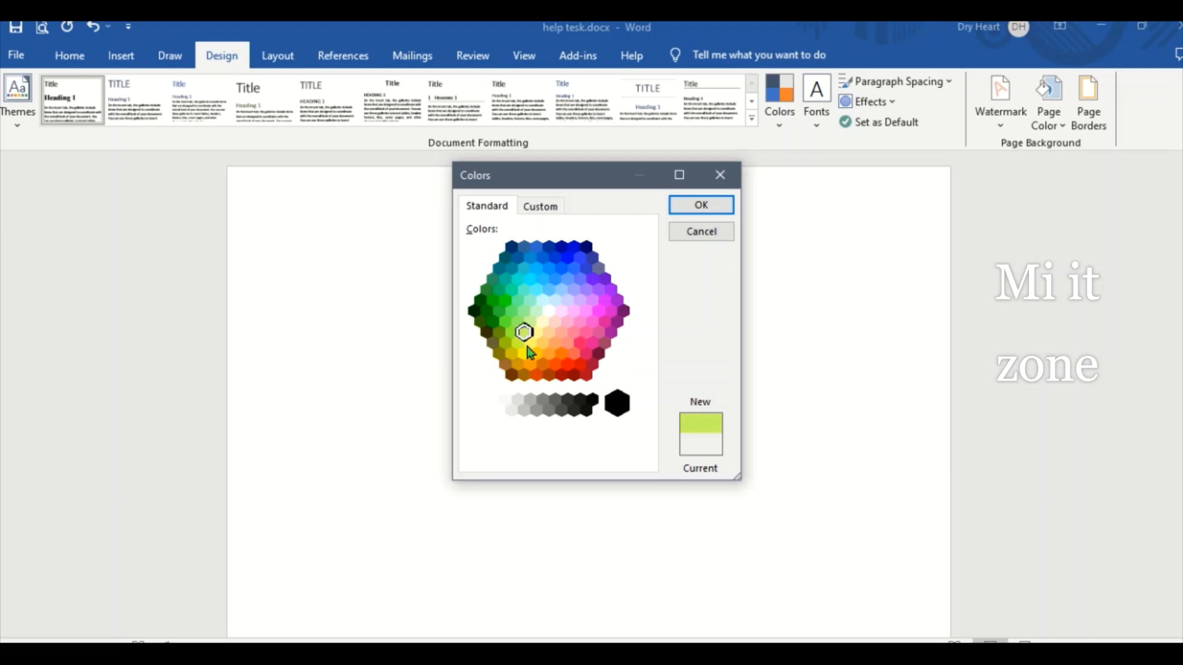
{"action": "left_click", "coordinate": [701, 208]}
- Fill the page background with a one-color yellow-green gradient in the From corner shading style
{"action": "left_click", "coordinate": [1051, 117]}
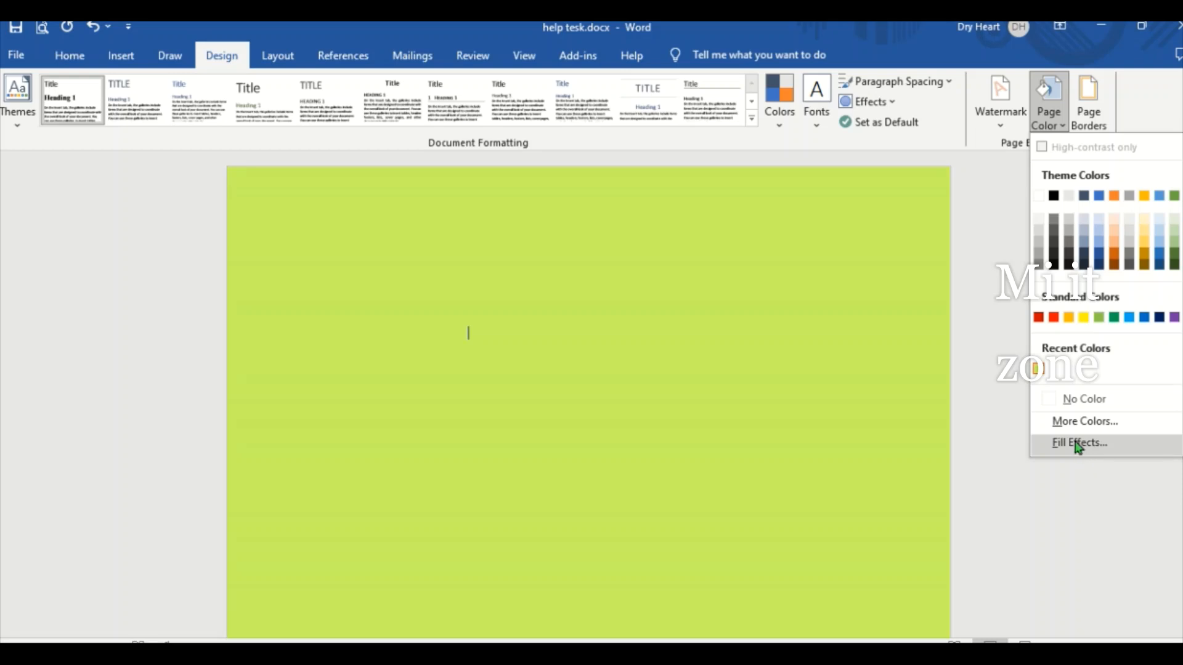
{"action": "left_click", "coordinate": [1078, 444]}
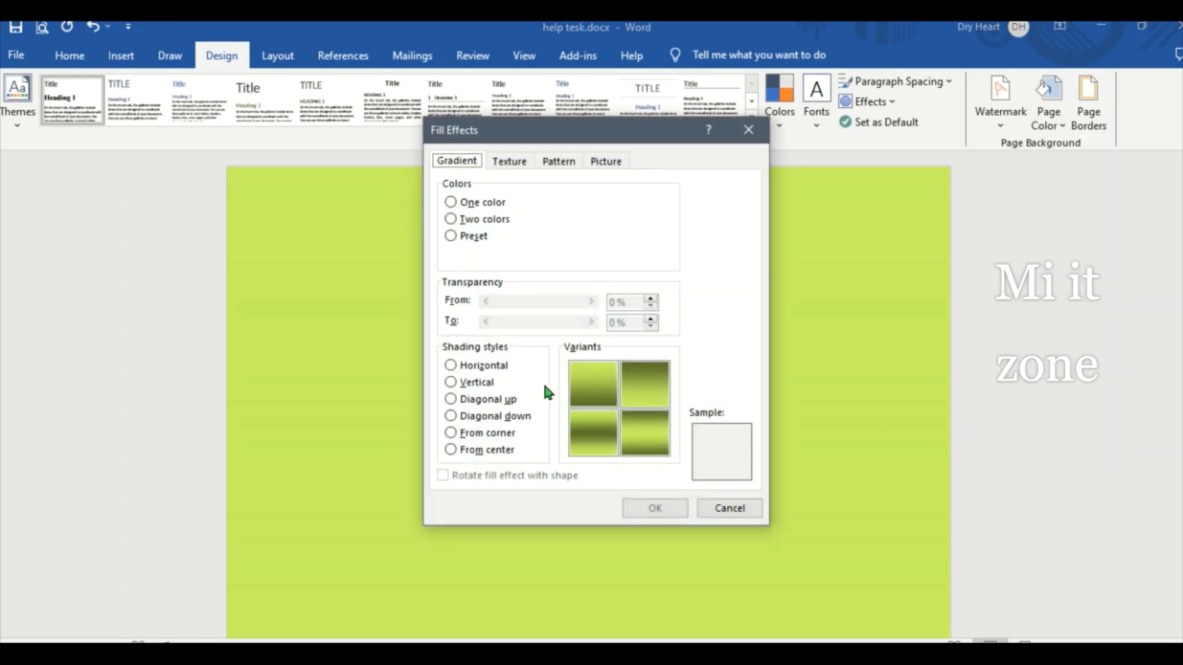
{"action": "left_click_drag", "start_coordinate": [627, 122], "coordinate": [975, 86]}
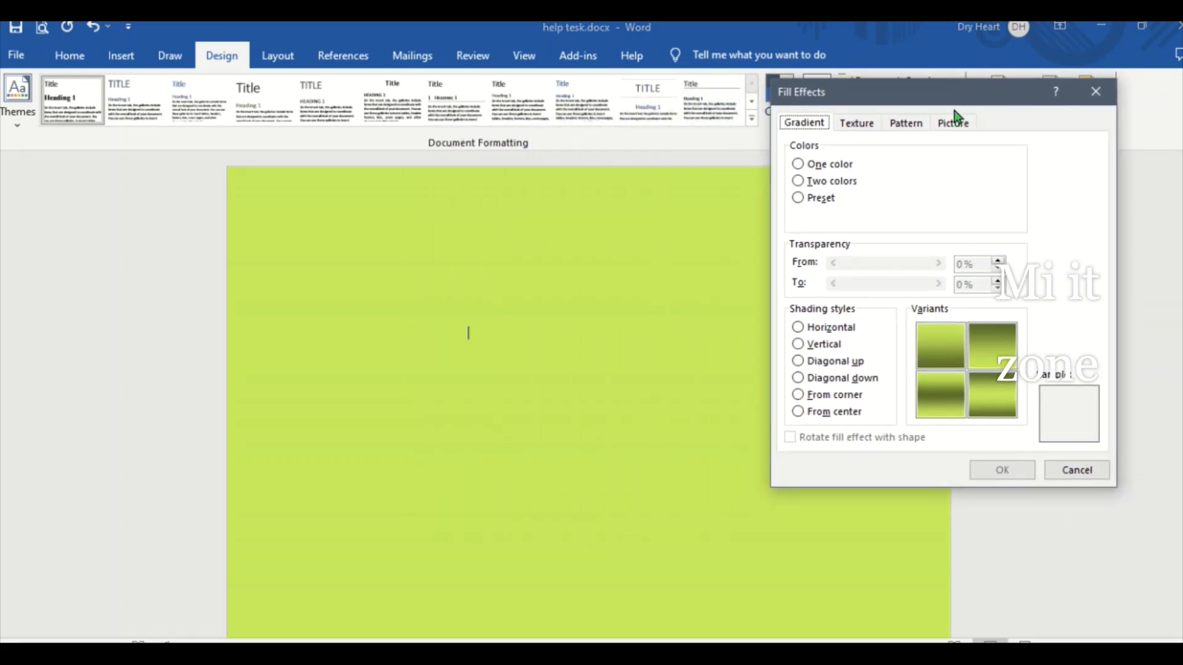
{"action": "left_click", "coordinate": [842, 335]}
{"action": "left_click", "coordinate": [825, 348]}
{"action": "left_click", "coordinate": [821, 378]}
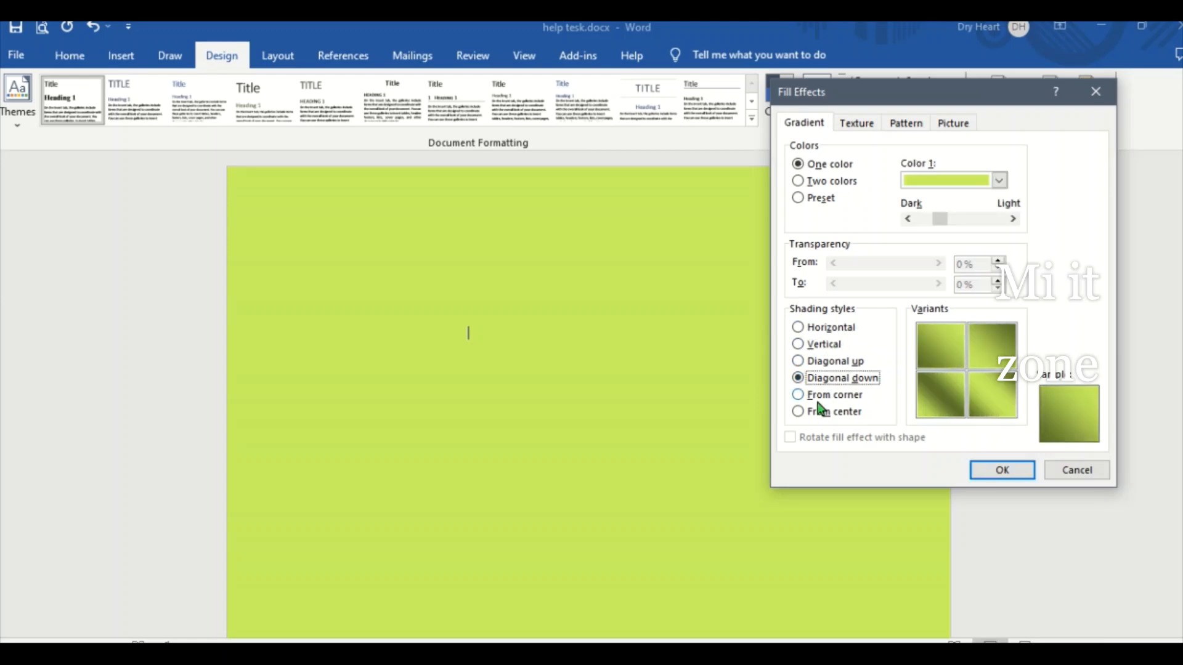
{"action": "left_click", "coordinate": [825, 395]}
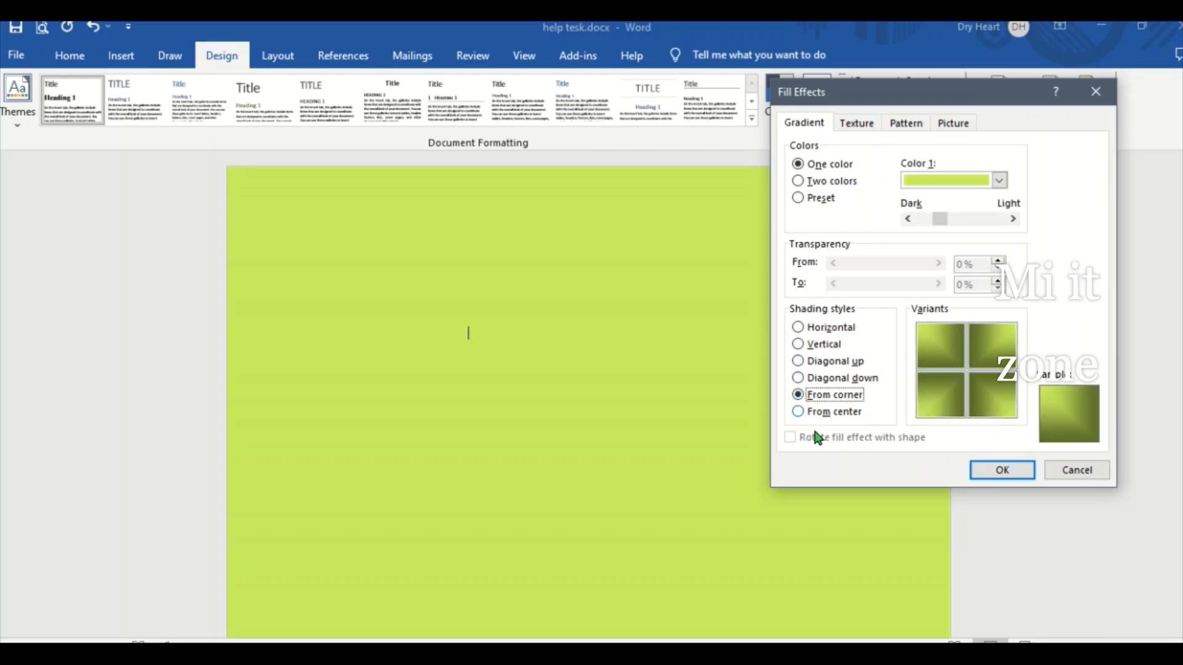
{"action": "left_click", "coordinate": [1001, 475]}
{"action": "scroll", "coordinate": [544, 378], "scroll_direction": "down", "scroll_amount": 4}
{"action": "scroll", "coordinate": [544, 381], "scroll_direction": "up", "scroll_amount": 2}
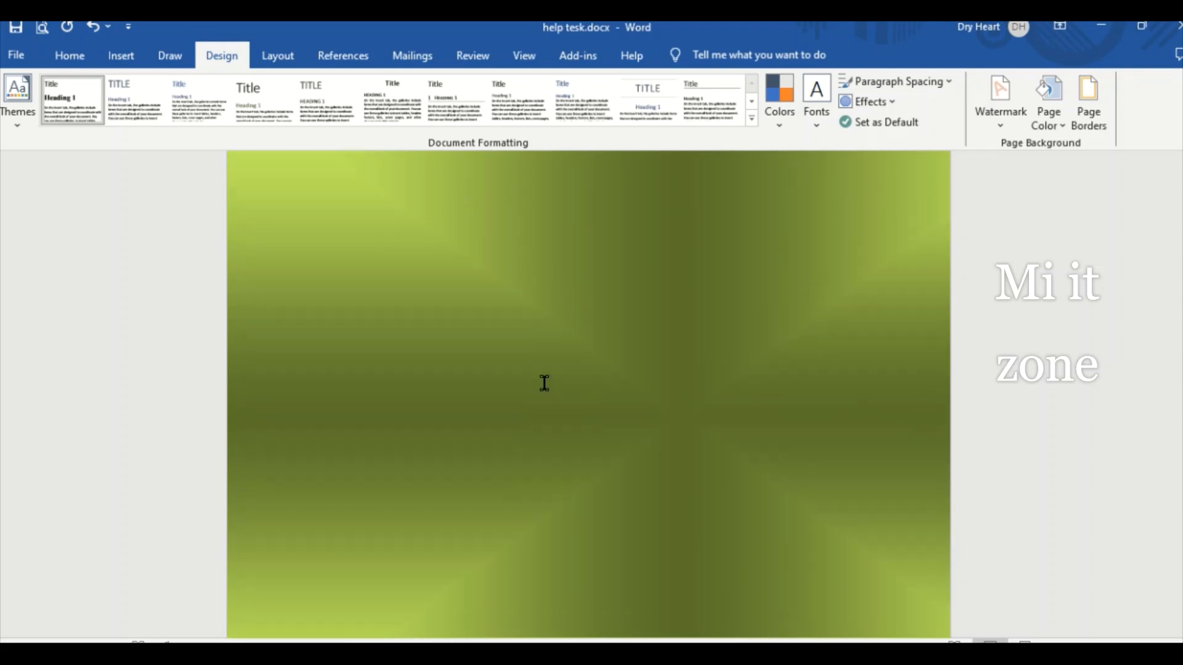
- Preview the From center and Horizontal gradient styles and fill the page background with the Water droplets texture instead
{"action": "left_click", "coordinate": [1049, 119]}
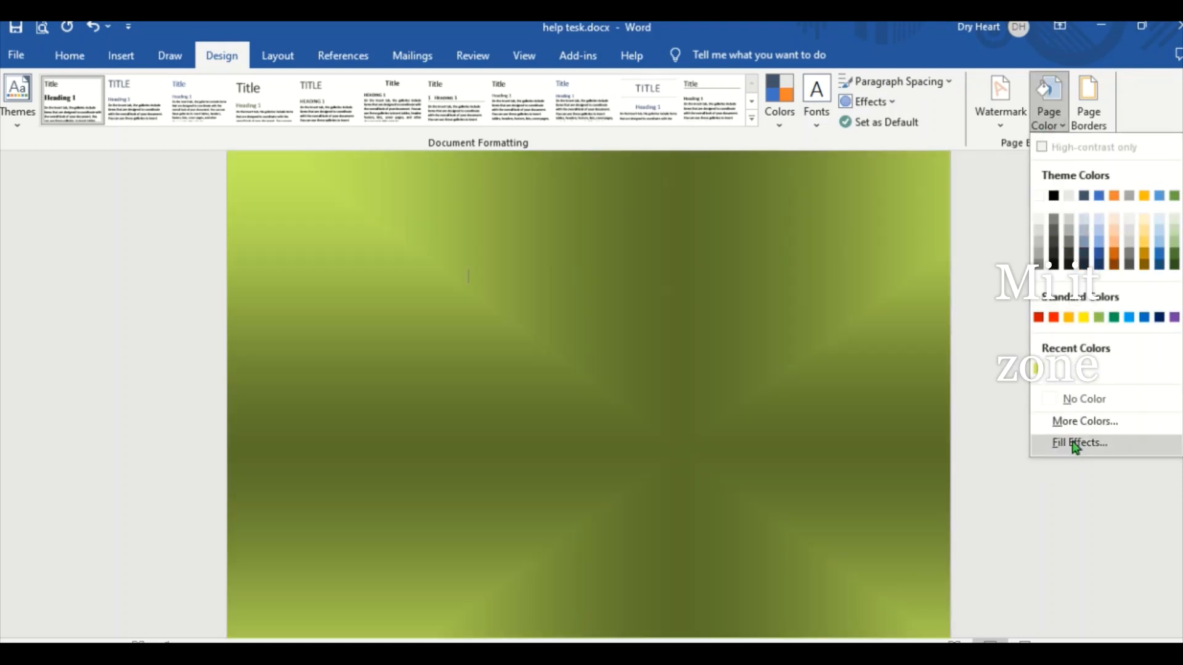
{"action": "left_click", "coordinate": [1075, 441]}
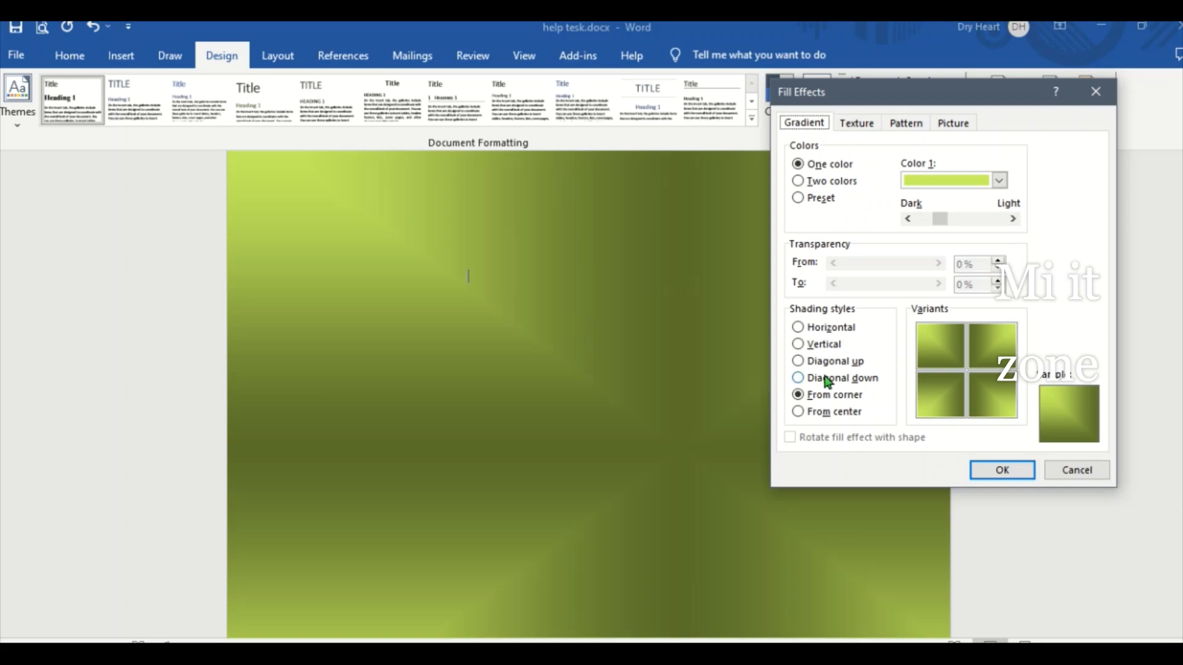
{"action": "left_click", "coordinate": [828, 415]}
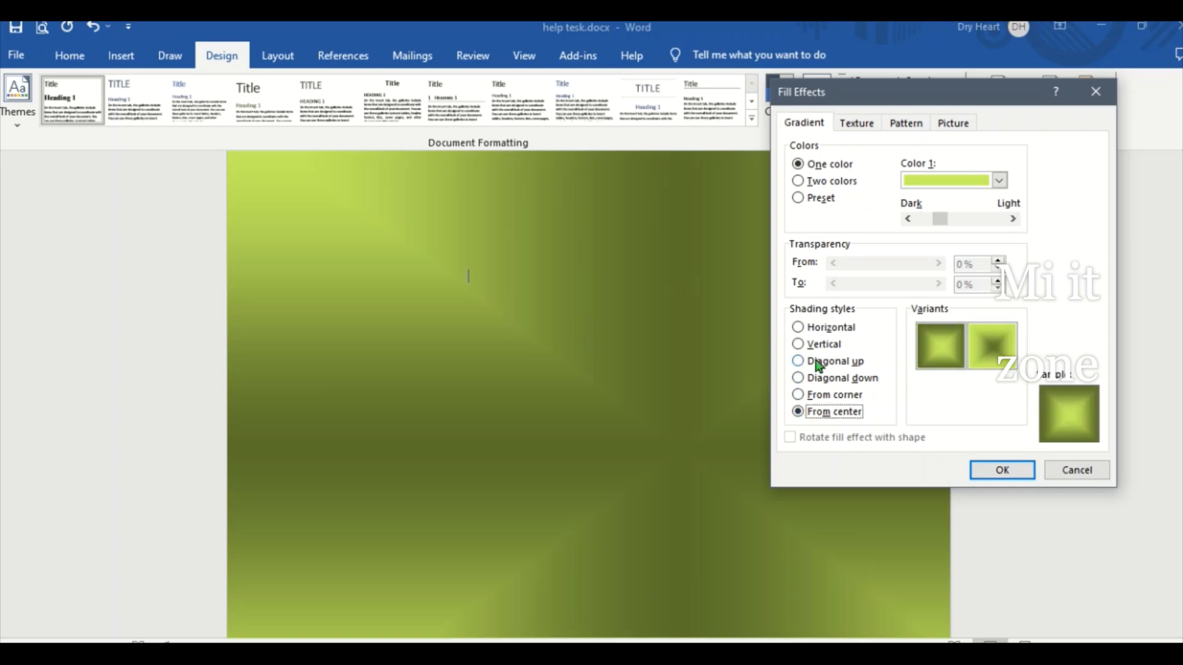
{"action": "left_click", "coordinate": [812, 333]}
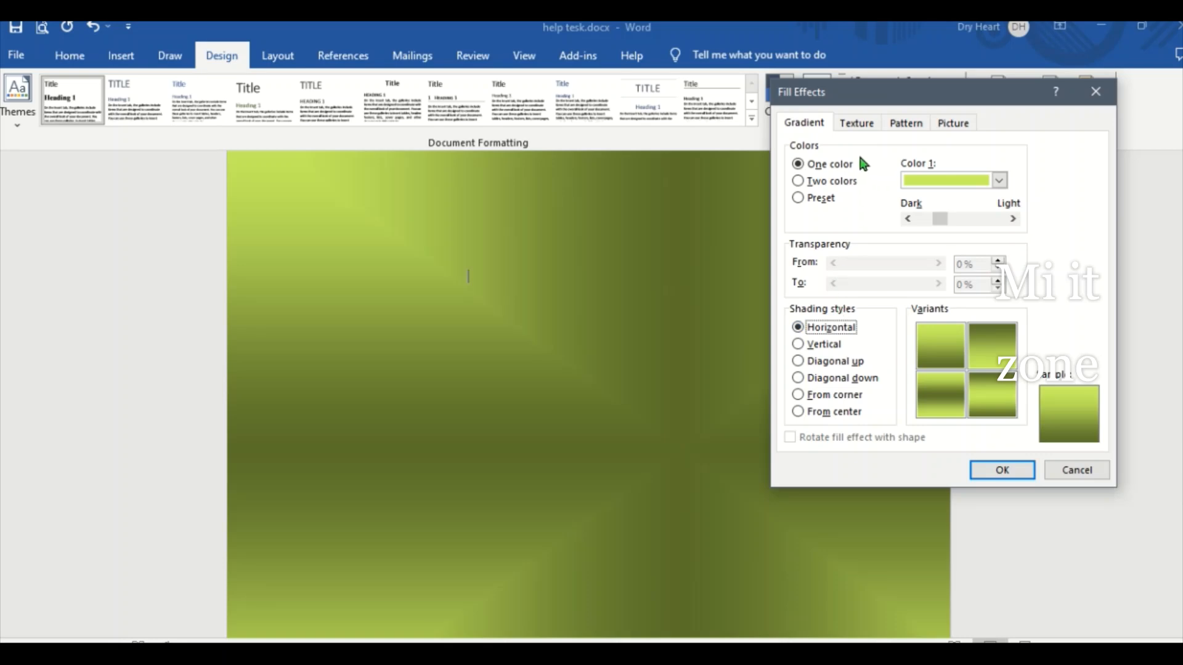
{"action": "left_click", "coordinate": [857, 123]}
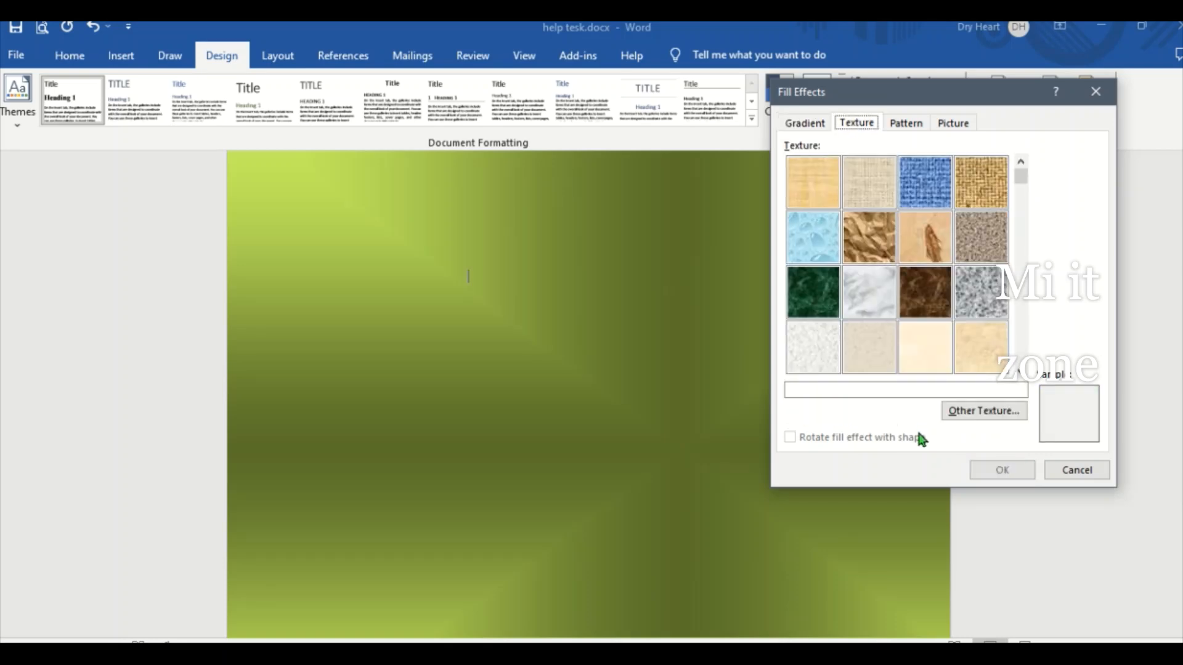
{"action": "left_click", "coordinate": [821, 244]}
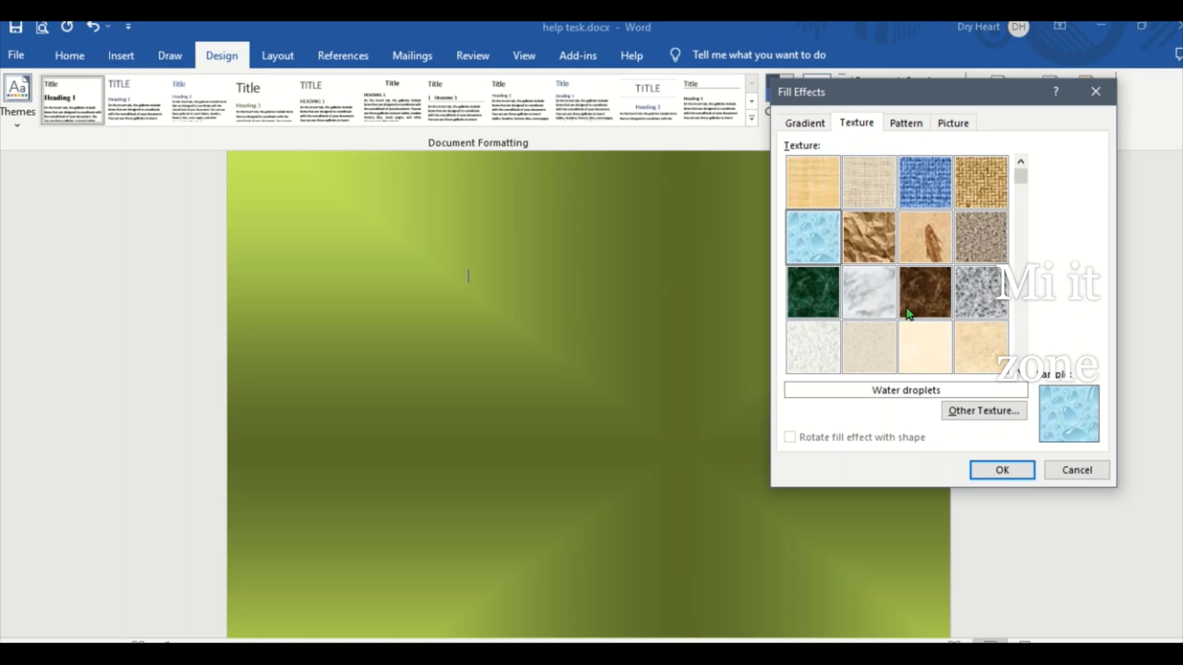
{"action": "left_click", "coordinate": [1001, 470]}
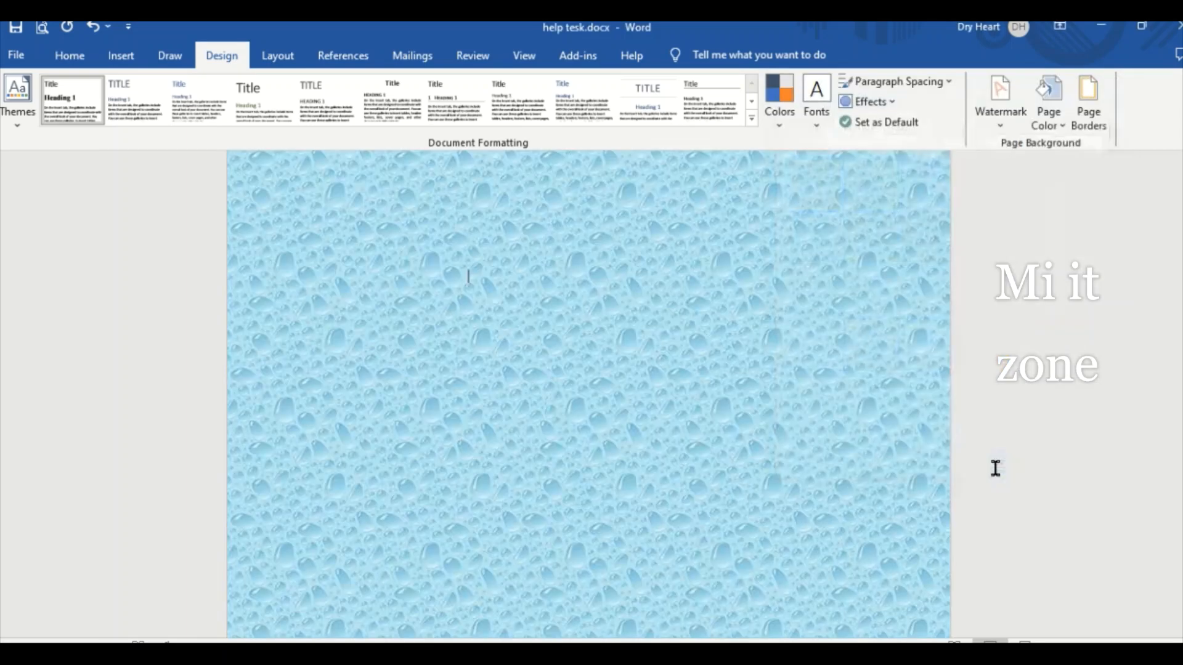
{"action": "scroll", "coordinate": [621, 308], "scroll_direction": "up", "scroll_amount": 2}
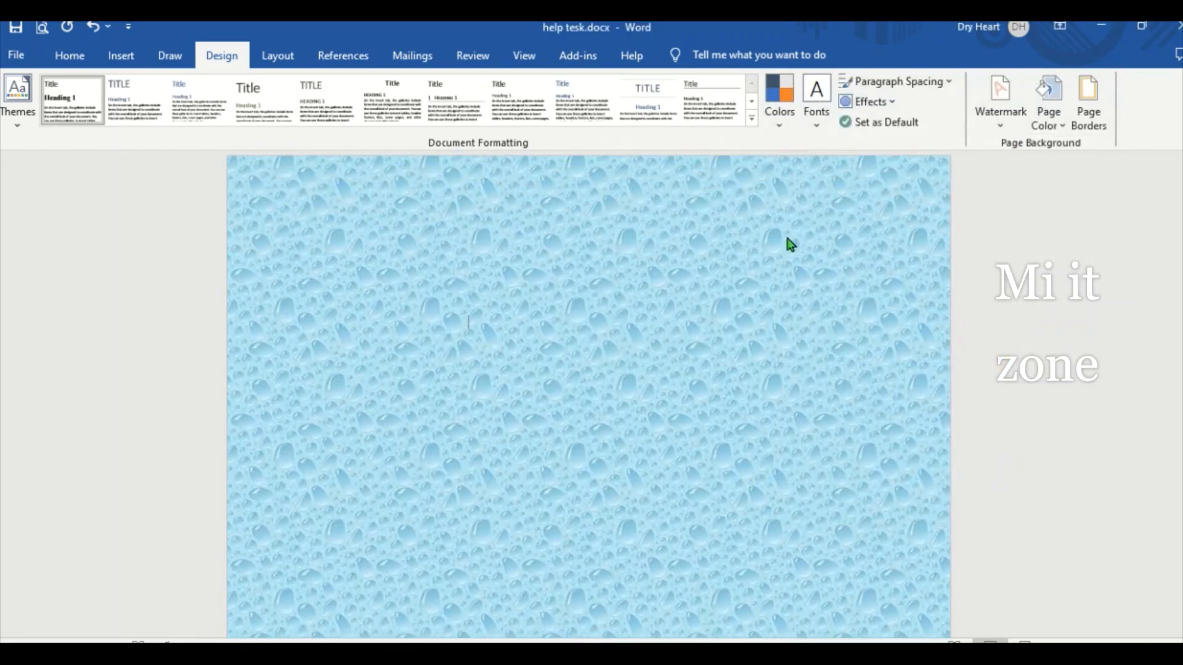
- Change the page background fill to the dark green marble texture
{"action": "left_click", "coordinate": [1055, 122]}
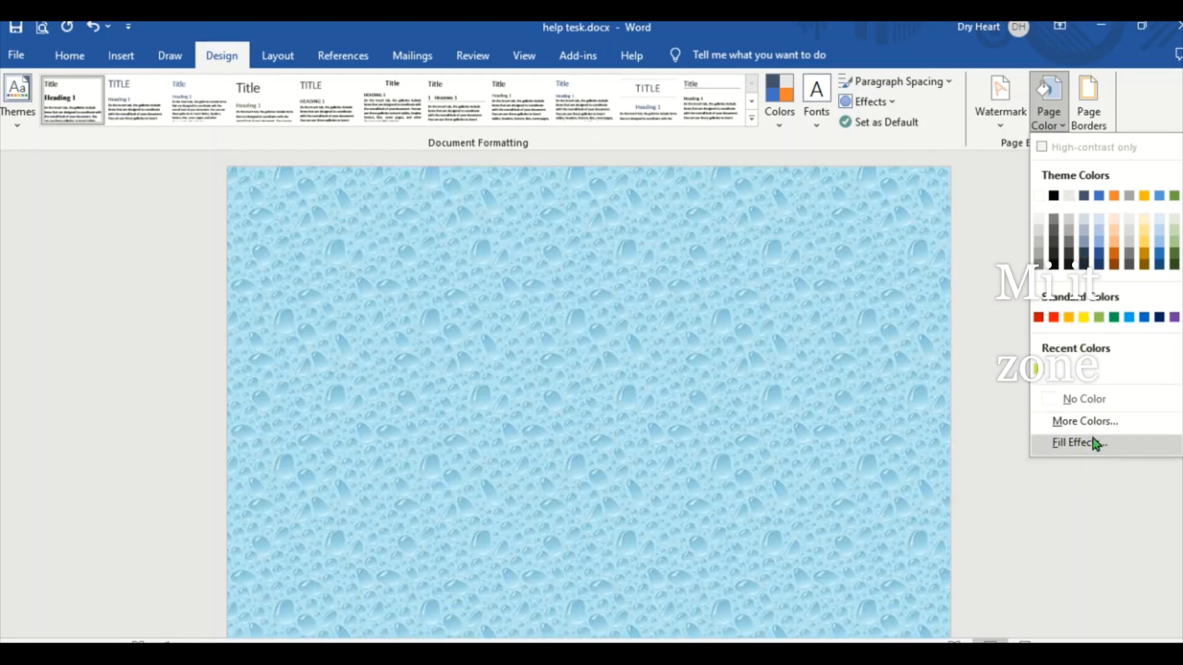
{"action": "left_click", "coordinate": [1095, 444]}
{"action": "left_click", "coordinate": [893, 315]}
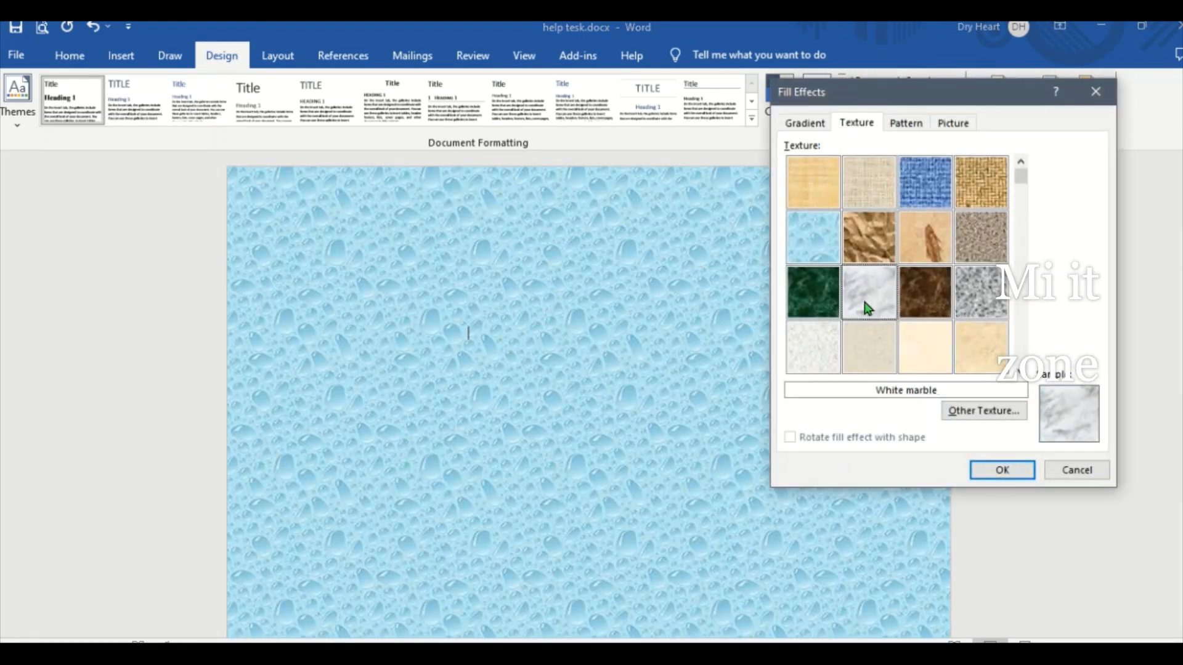
{"action": "left_click", "coordinate": [826, 297]}
{"action": "left_click", "coordinate": [1003, 470]}
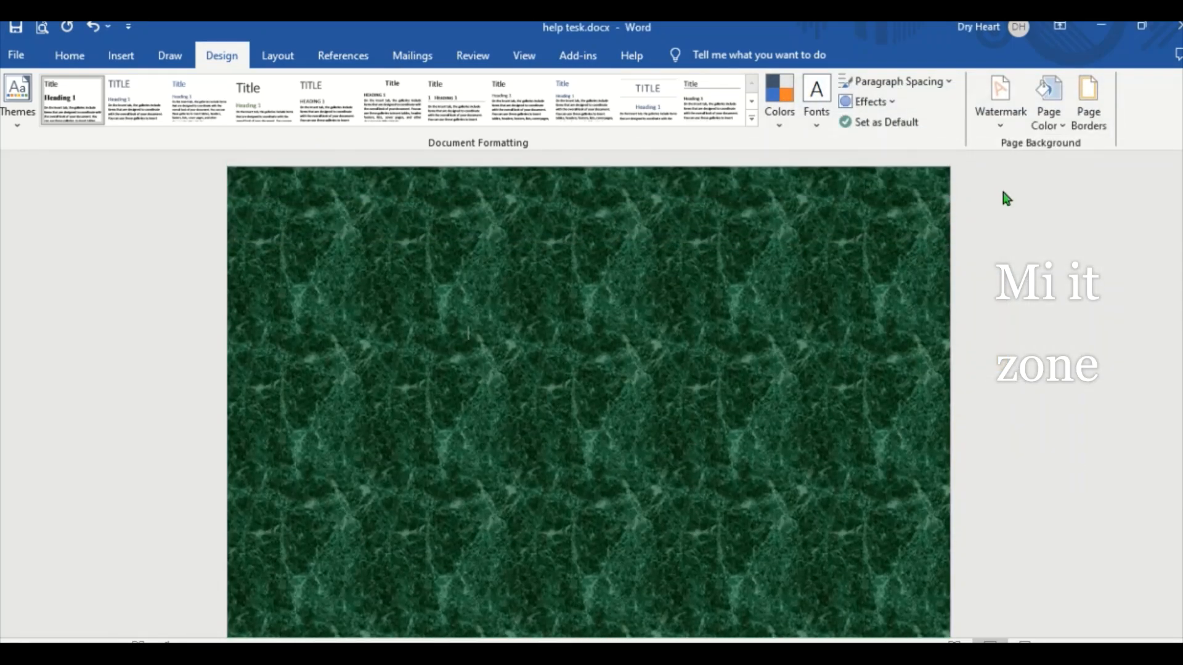
- Try to apply a 3 pt page border width to the whole document with the None setting
{"action": "left_click", "coordinate": [1085, 123]}
{"action": "left_click", "coordinate": [589, 402]}
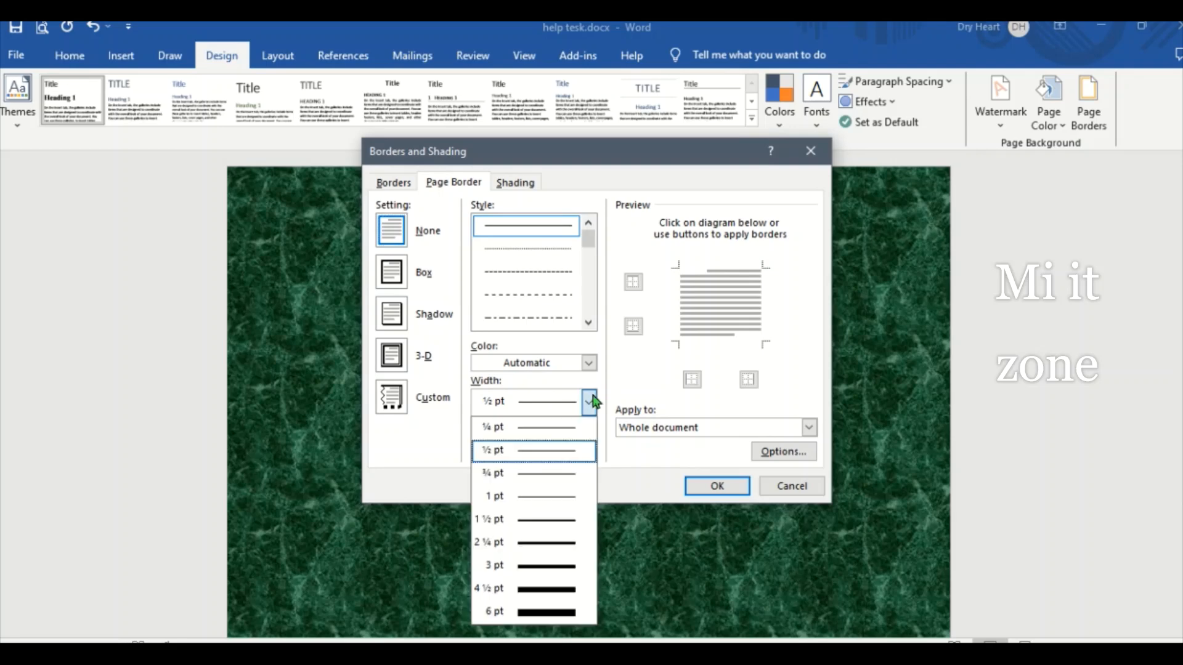
{"action": "left_click", "coordinate": [549, 567]}
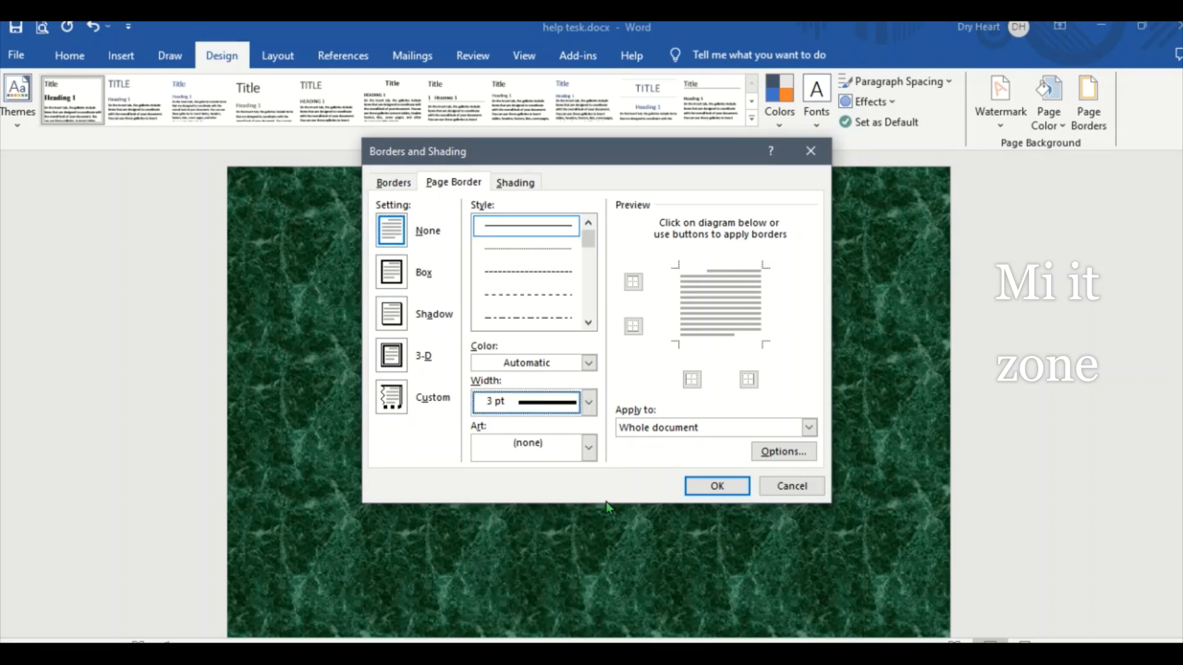
{"action": "left_click", "coordinate": [703, 487]}
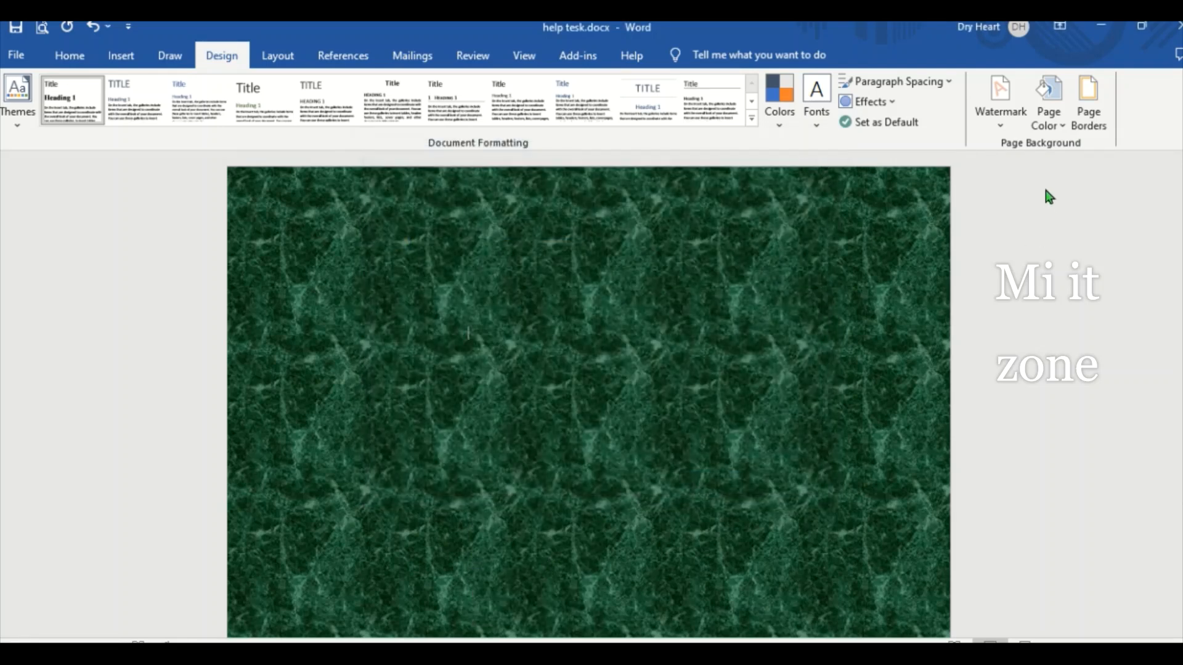
- Apply a Box page border with a solid 3 pt line to the whole document and look it over down the page
{"action": "left_click", "coordinate": [1088, 114]}
{"action": "left_click", "coordinate": [395, 288]}
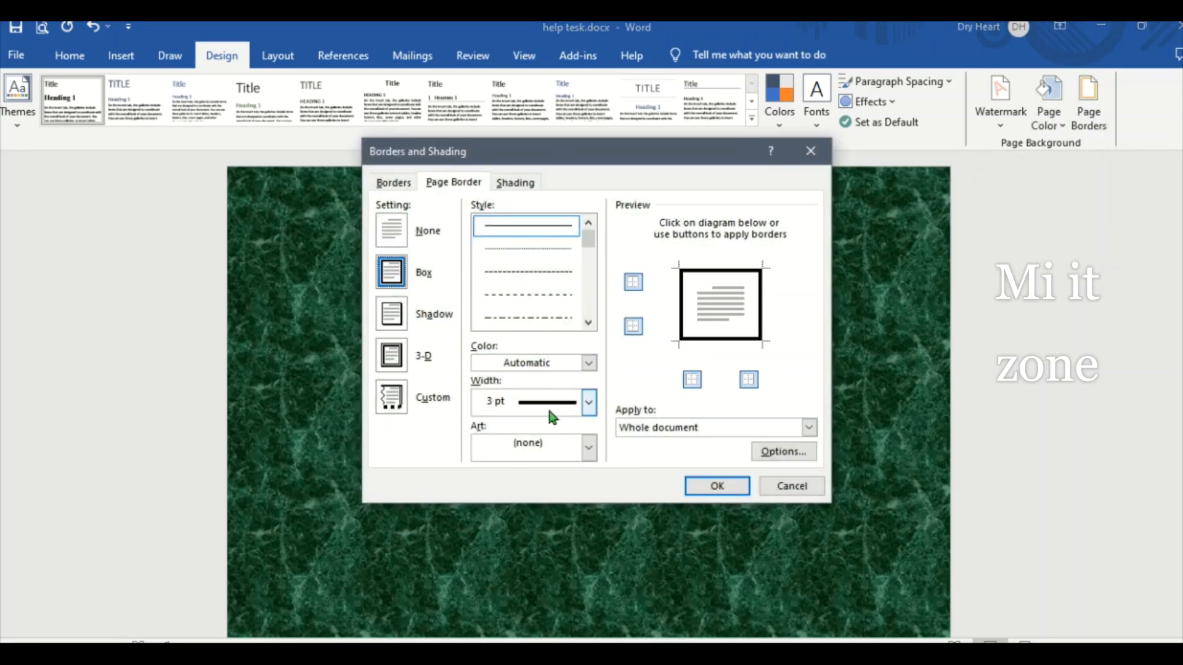
{"action": "left_click", "coordinate": [715, 485]}
{"action": "scroll", "coordinate": [776, 354], "scroll_direction": "down", "scroll_amount": 5}
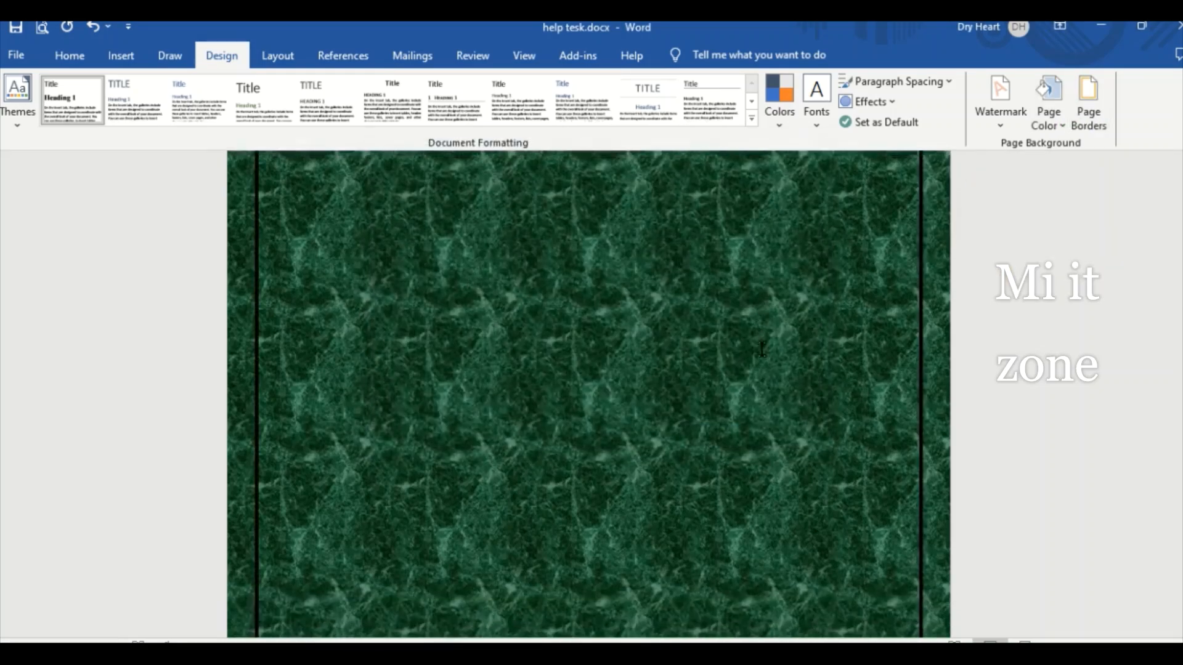
{"action": "scroll", "coordinate": [757, 362], "scroll_direction": "down", "scroll_amount": 10}
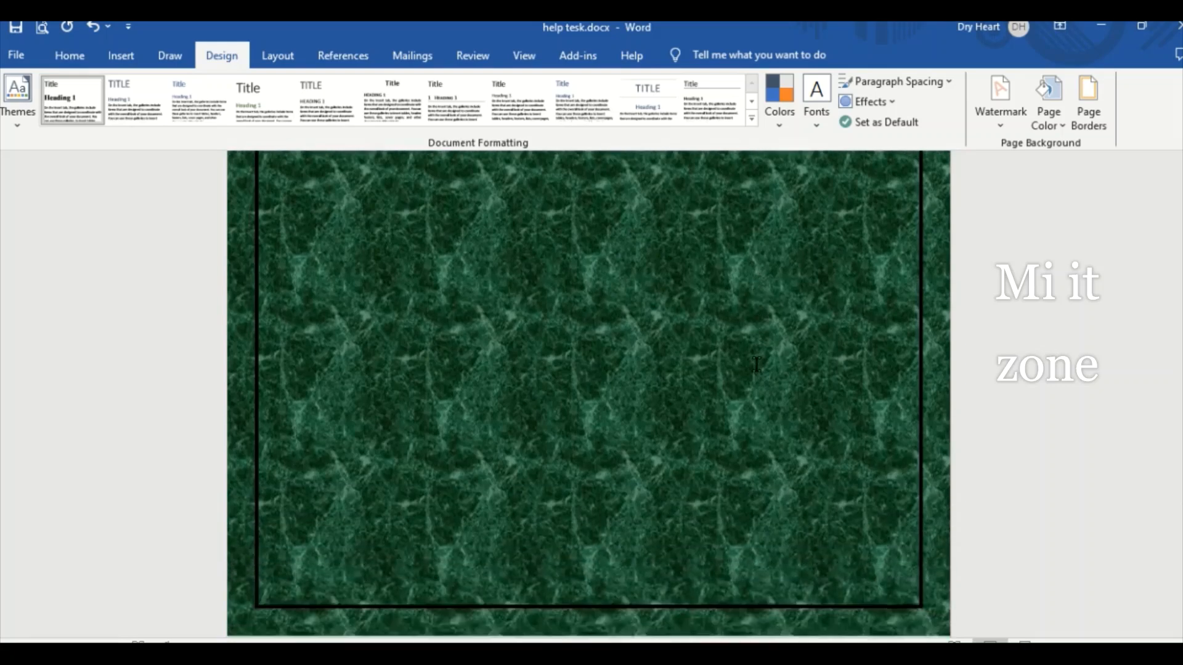
{"action": "scroll", "coordinate": [752, 368], "scroll_direction": "up", "scroll_amount": 4}
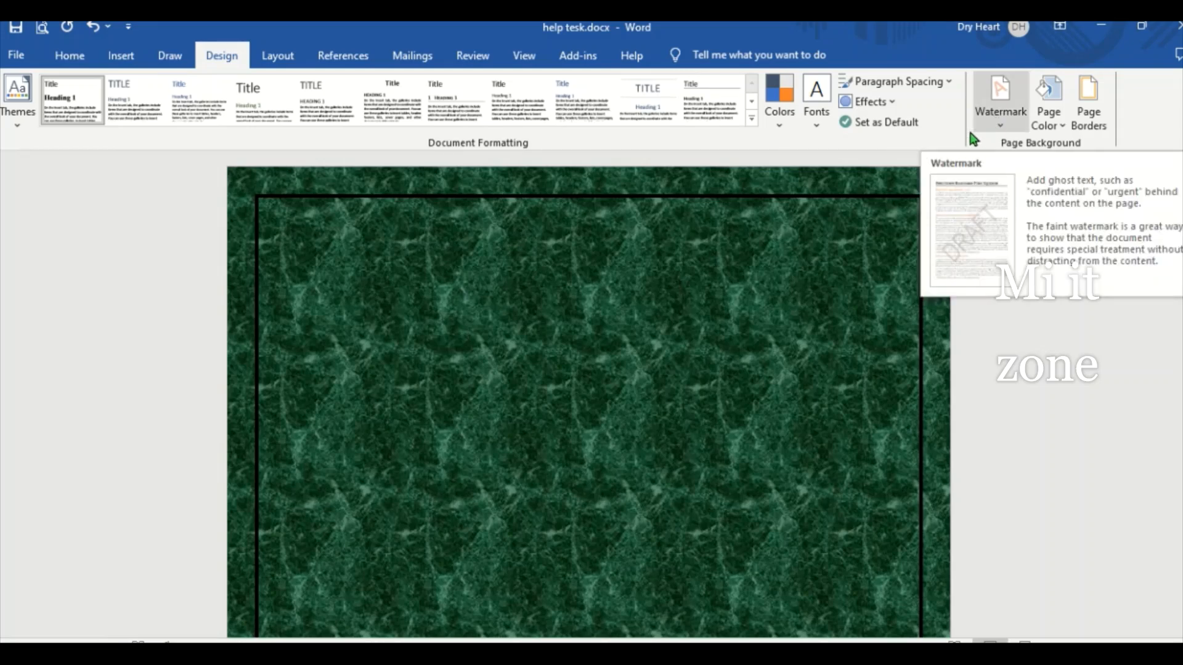
- Set up a custom text watermark with the wording "Mi it zone"
{"action": "left_click", "coordinate": [992, 127]}
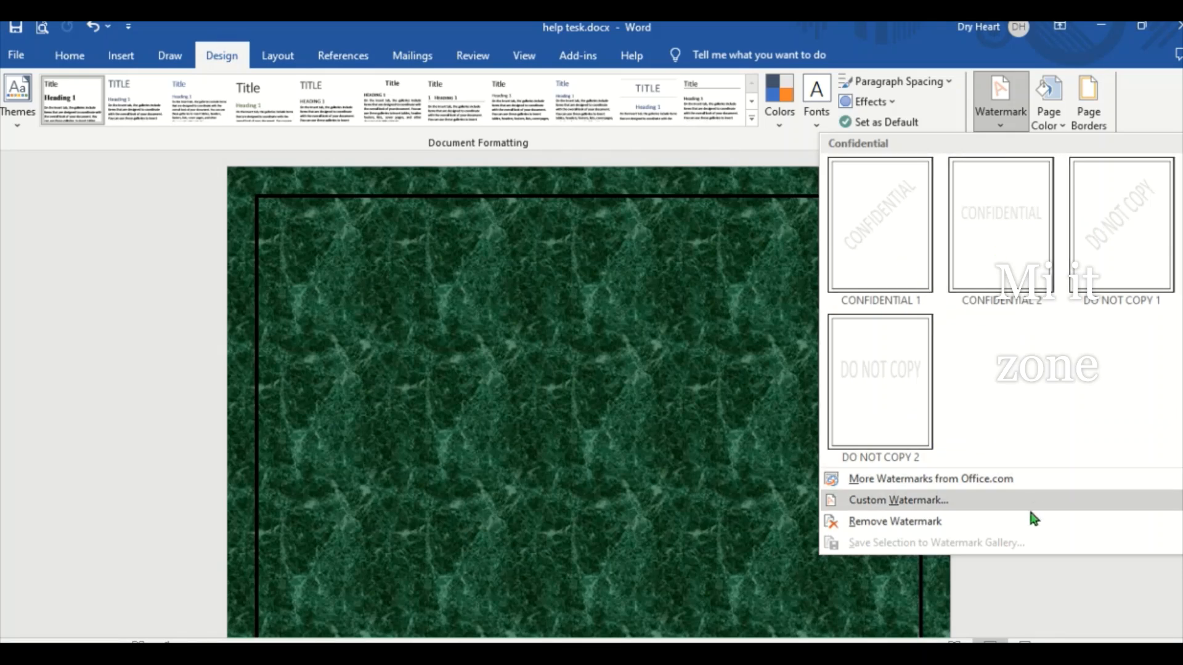
{"action": "left_click", "coordinate": [905, 501]}
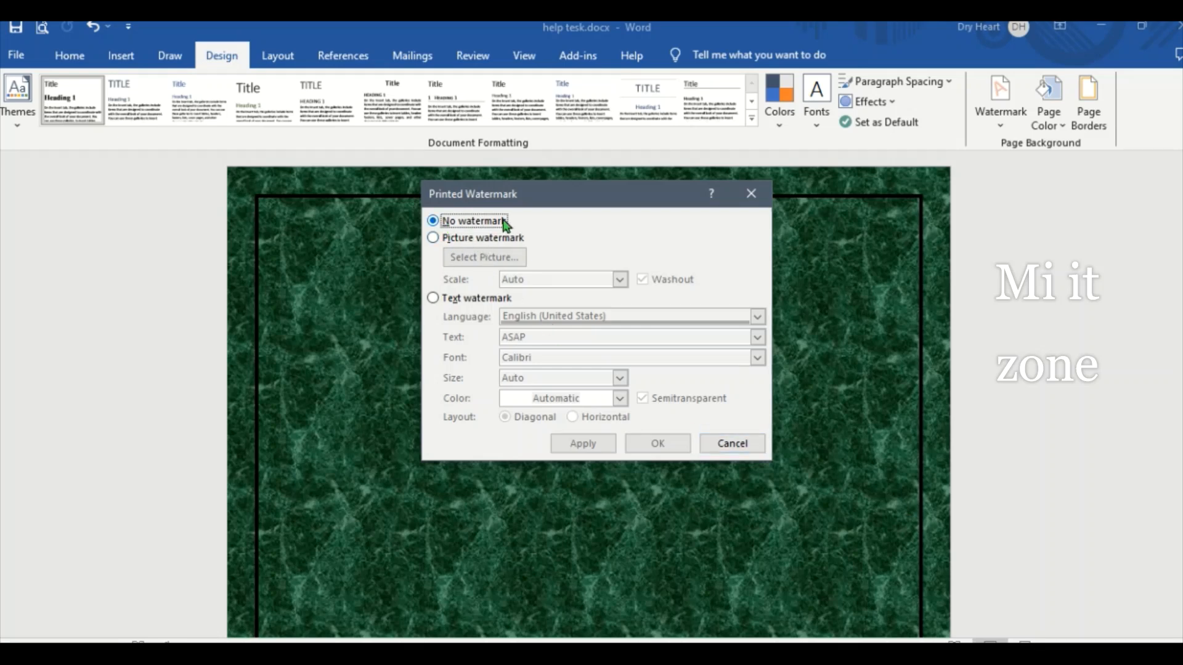
{"action": "left_click", "coordinate": [432, 299]}
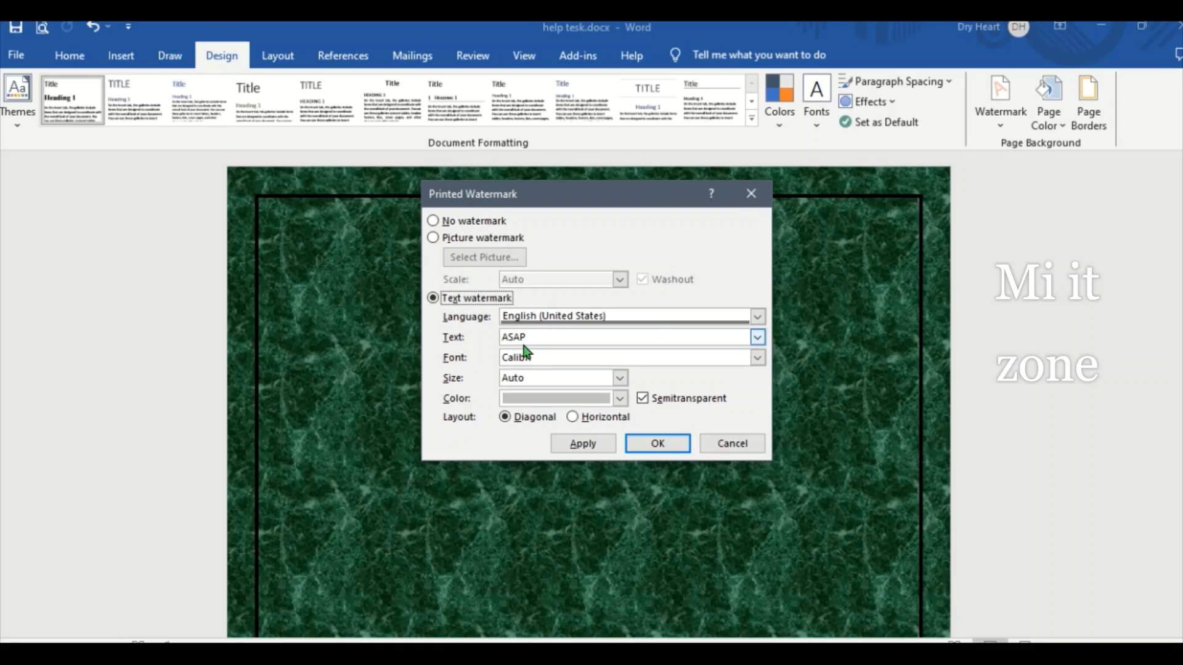
{"action": "left_click_drag", "start_coordinate": [534, 337], "coordinate": [450, 353]}
{"action": "type", "text": "Mi it zone"}
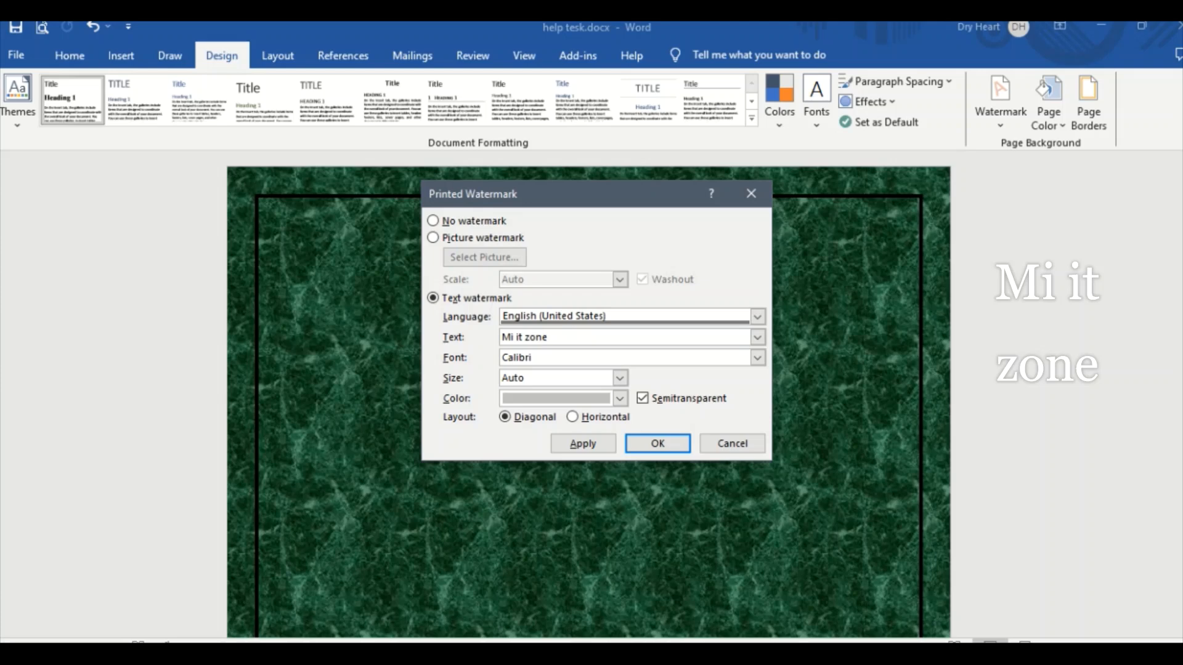
- Set the text watermark's size to 80, apply it and look it over on the page
{"action": "left_click", "coordinate": [620, 378]}
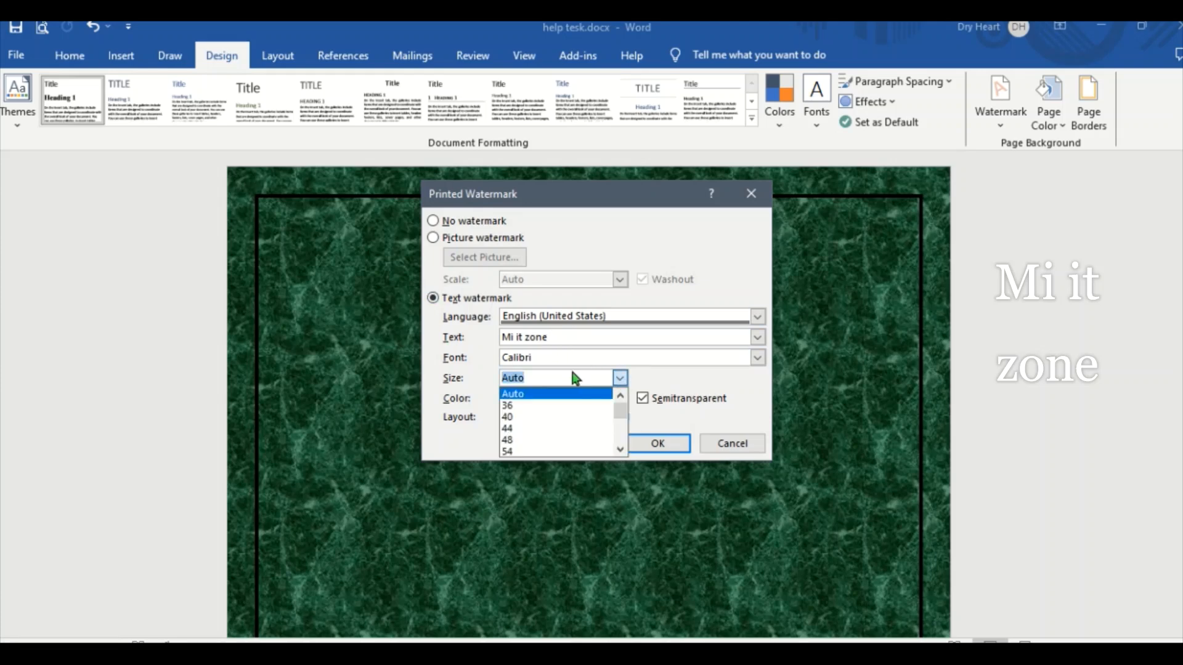
{"action": "type", "text": "60"}
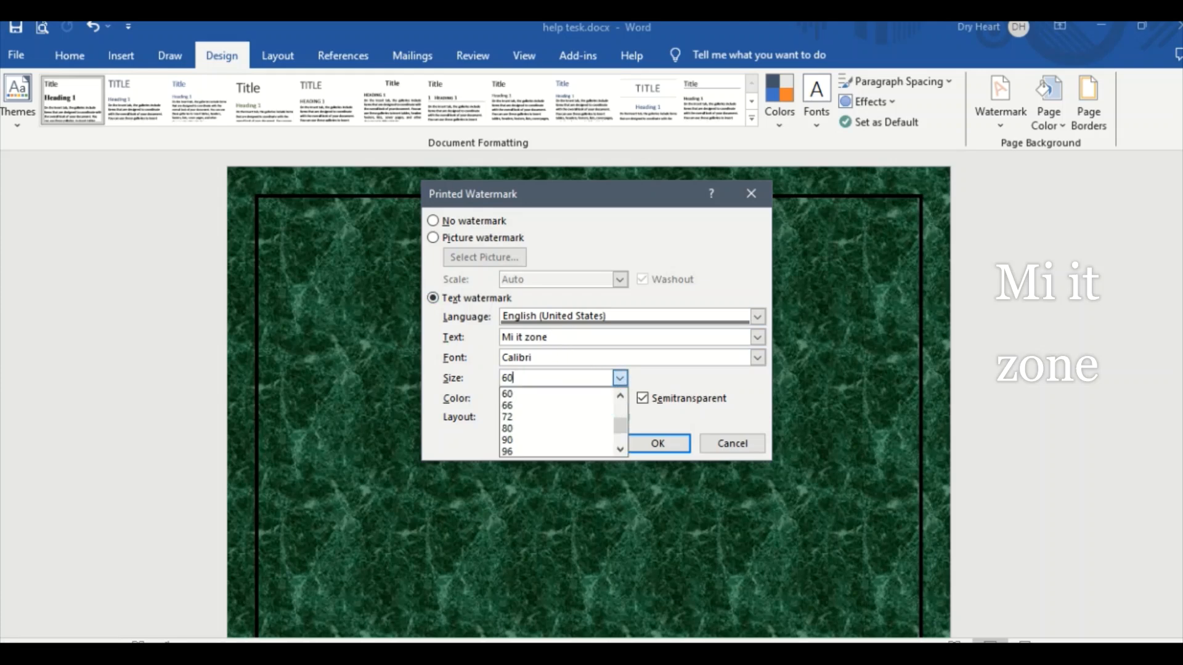
{"action": "left_click", "coordinate": [527, 430]}
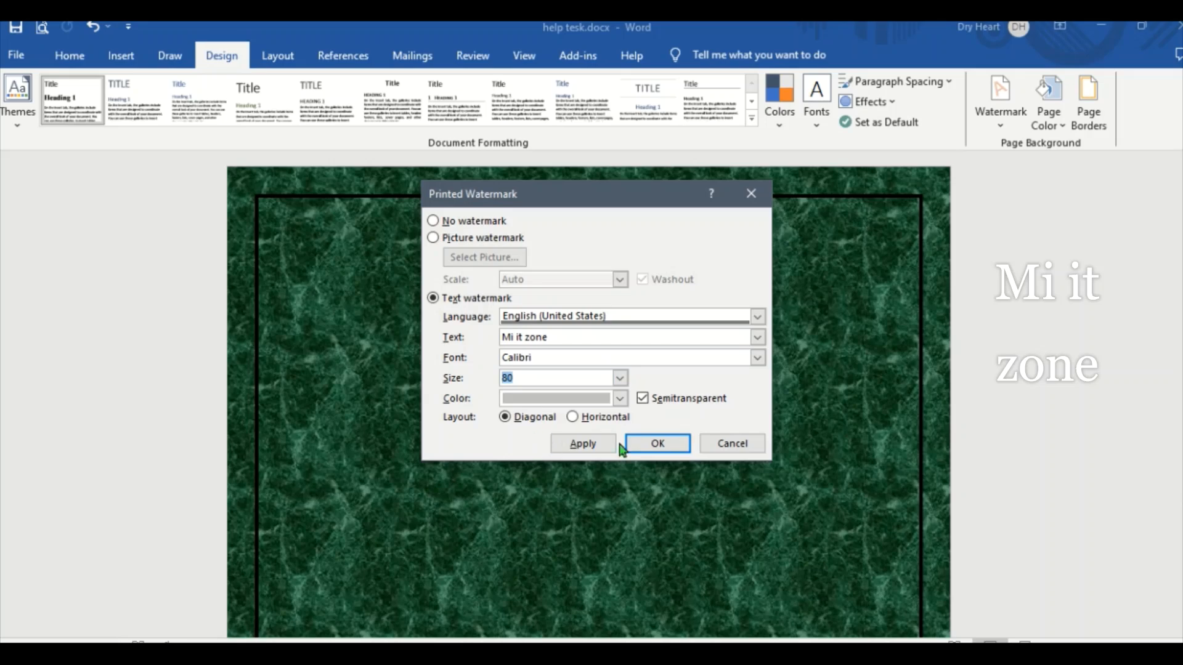
{"action": "left_click", "coordinate": [604, 443]}
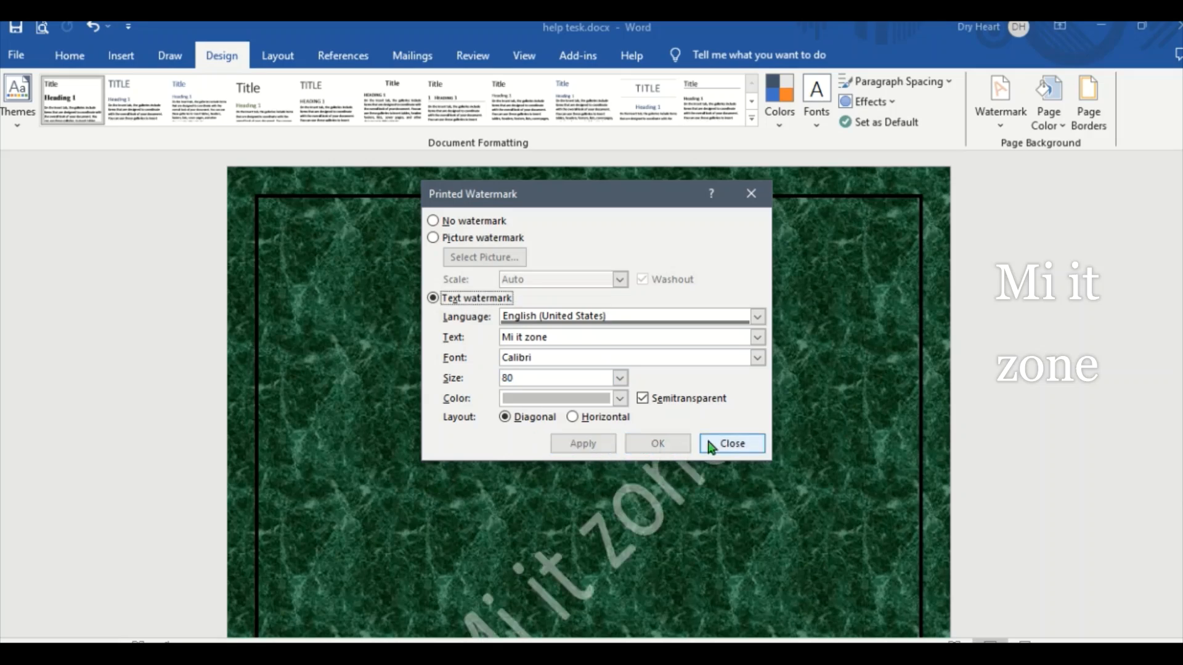
{"action": "left_click", "coordinate": [731, 442]}
{"action": "scroll", "coordinate": [712, 439], "scroll_direction": "down", "scroll_amount": 5}
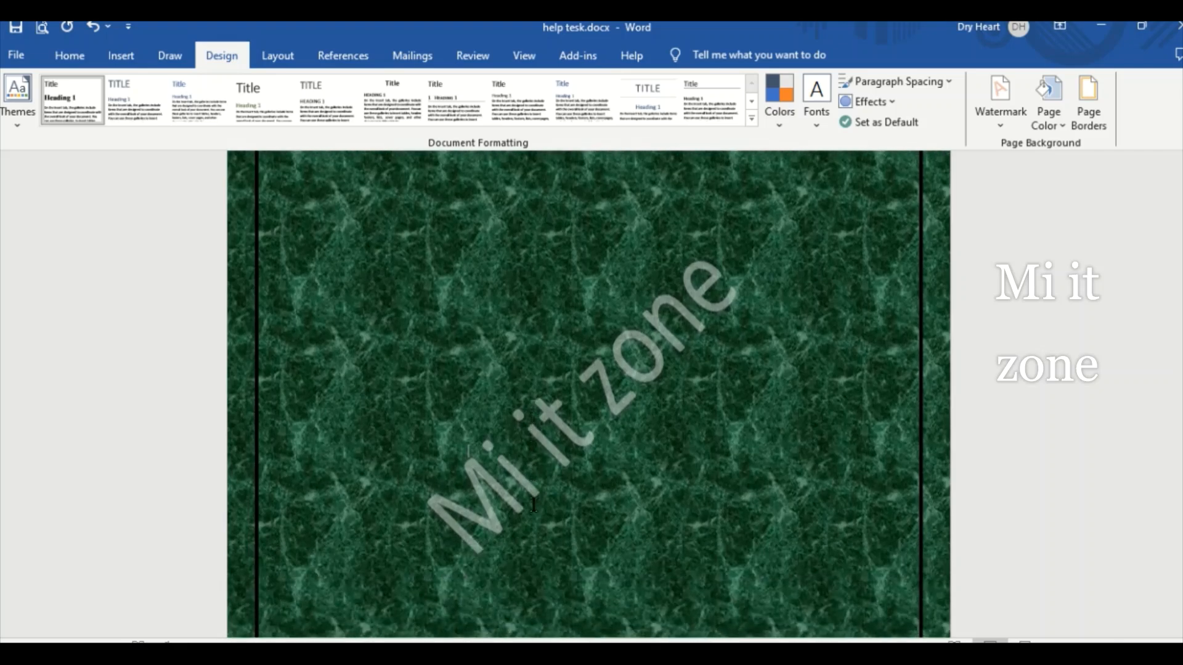
{"action": "scroll", "coordinate": [534, 505], "scroll_direction": "up", "scroll_amount": 5}
{"action": "scroll", "coordinate": [524, 493], "scroll_direction": "down", "scroll_amount": 6}
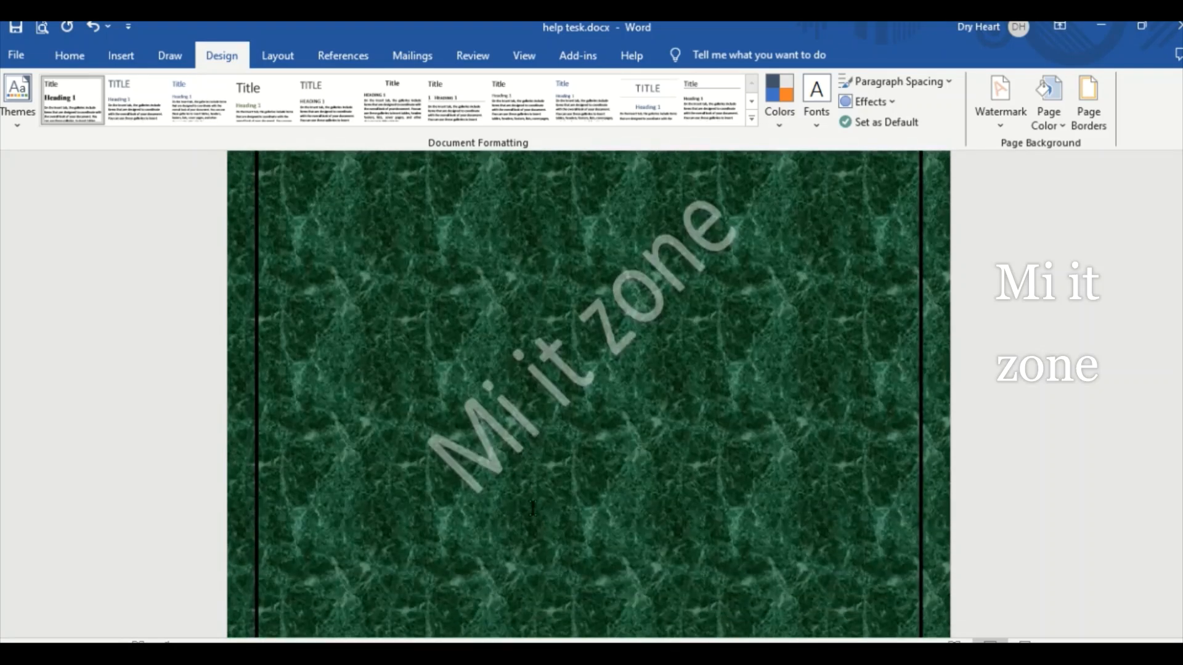
{"action": "scroll", "coordinate": [487, 468], "scroll_direction": "up", "scroll_amount": 2}
{"action": "scroll", "coordinate": [533, 509], "scroll_direction": "up", "scroll_amount": 5}
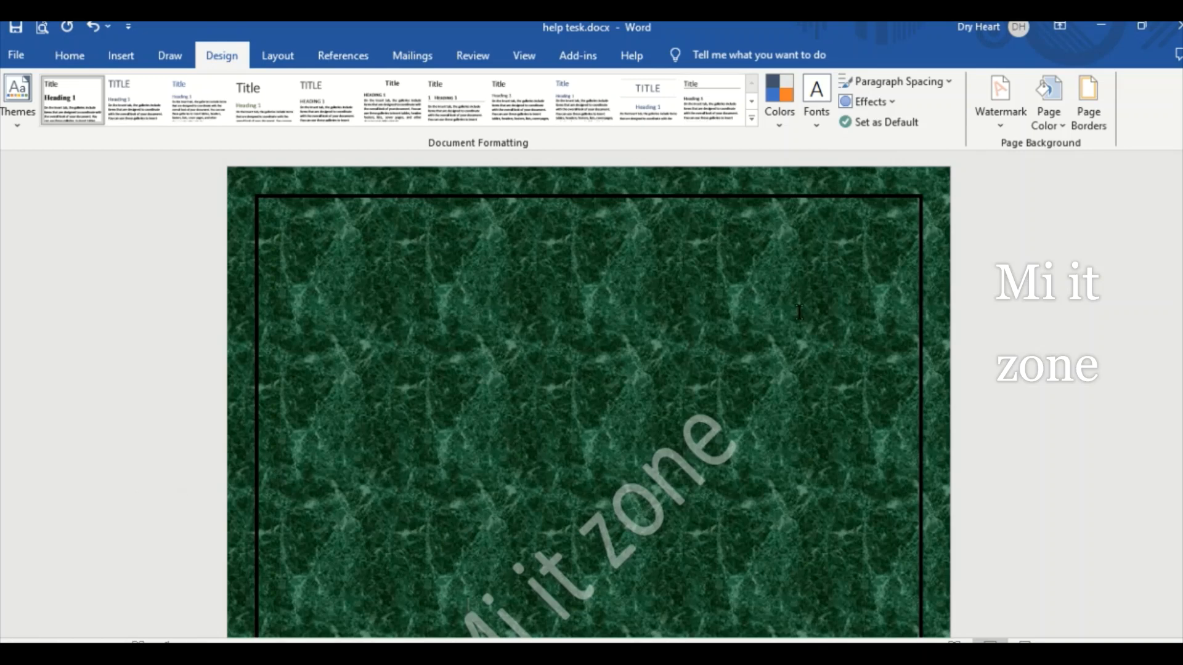
- Replace the watermark with the DO NOT COPY 2 preset and, after viewing it, with the CONFIDENTIAL 2 preset
{"action": "left_click", "coordinate": [998, 124]}
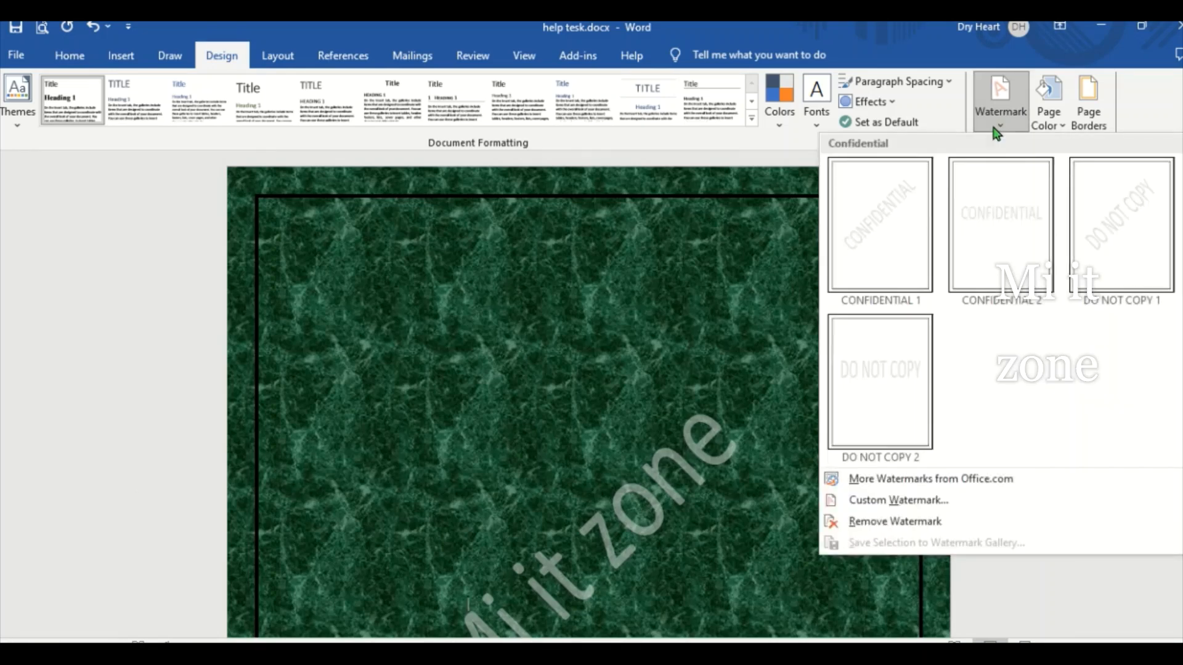
{"action": "left_click", "coordinate": [887, 376]}
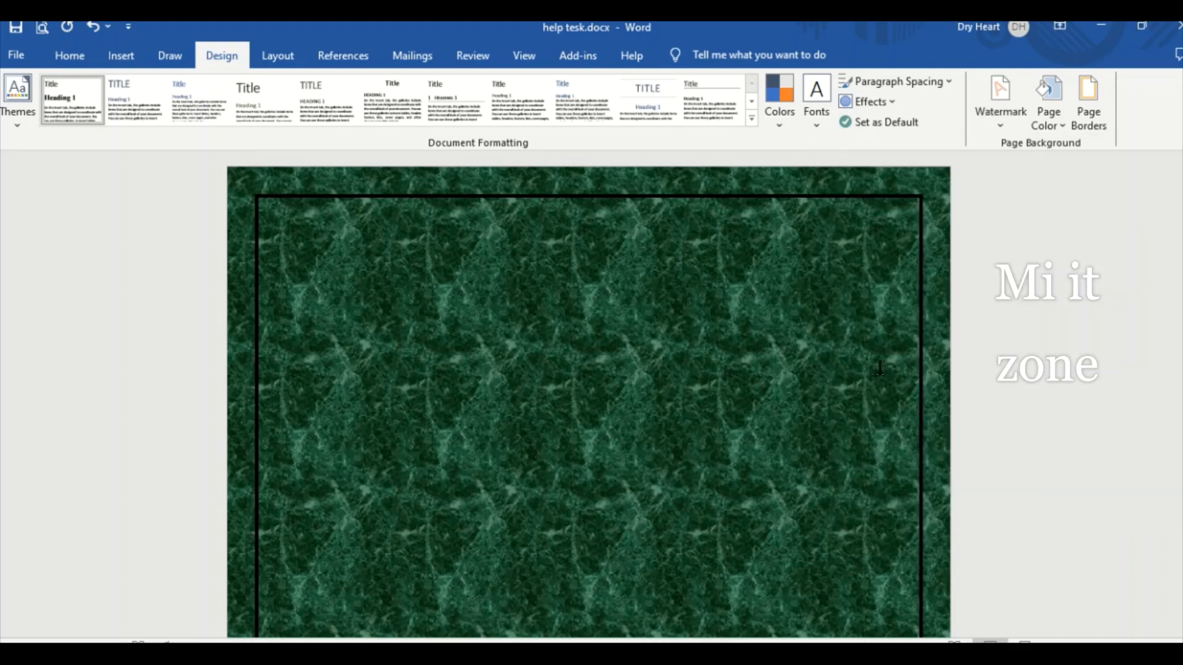
{"action": "scroll", "coordinate": [614, 501], "scroll_direction": "down", "scroll_amount": 2}
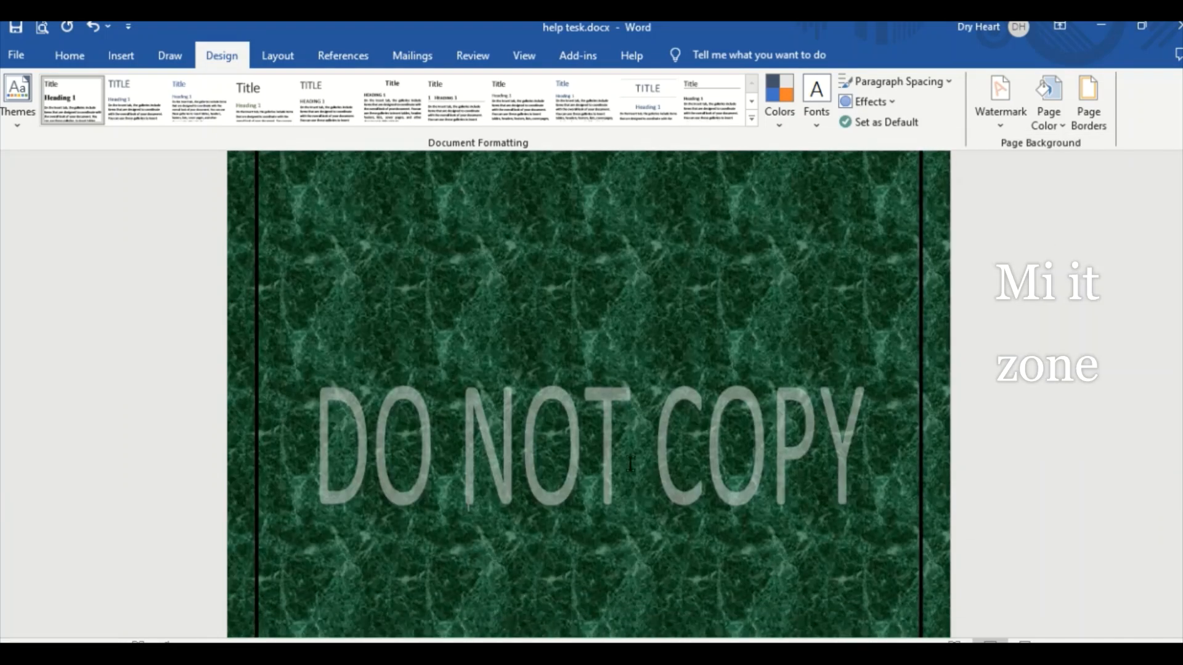
{"action": "left_click", "coordinate": [997, 123]}
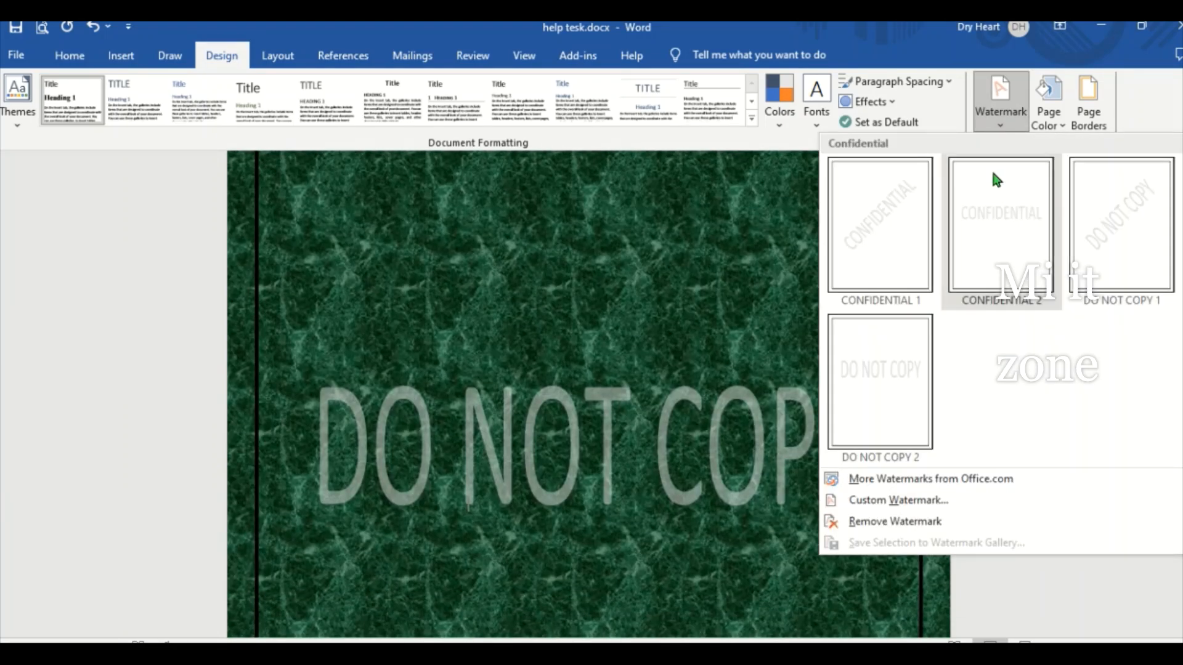
{"action": "left_click", "coordinate": [992, 191]}
- Replace the text watermark with a picture watermark using ANKnak.png from the Downloads folder, with Auto scale and Washout
{"action": "left_click", "coordinate": [1004, 123]}
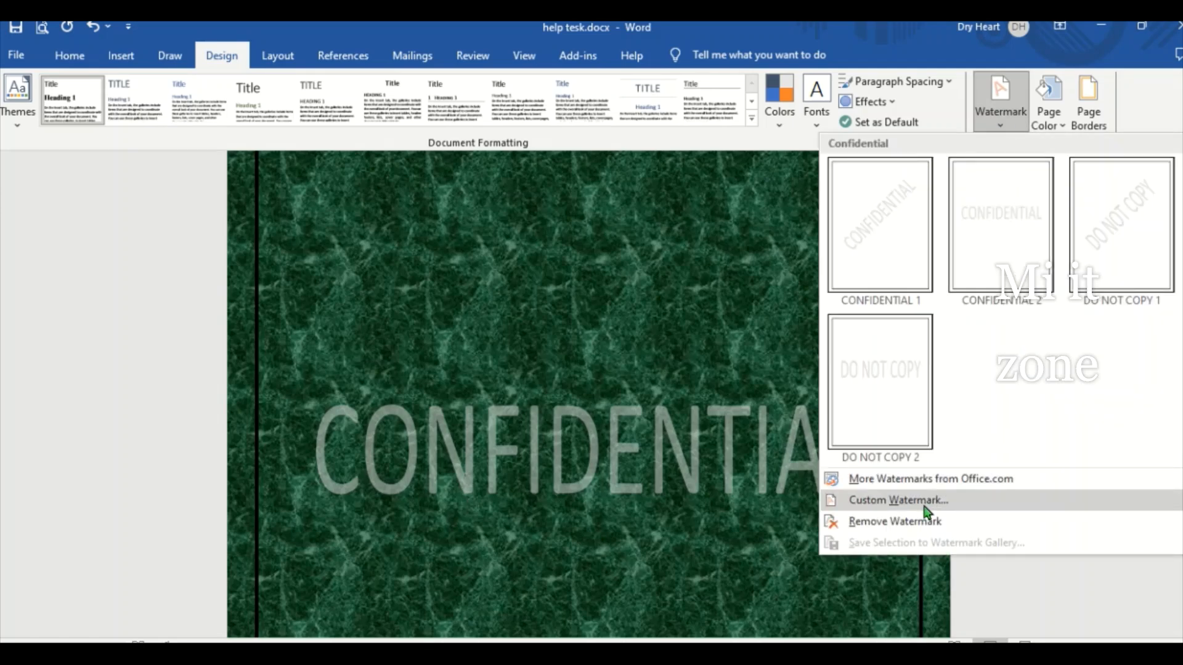
{"action": "left_click", "coordinate": [874, 502]}
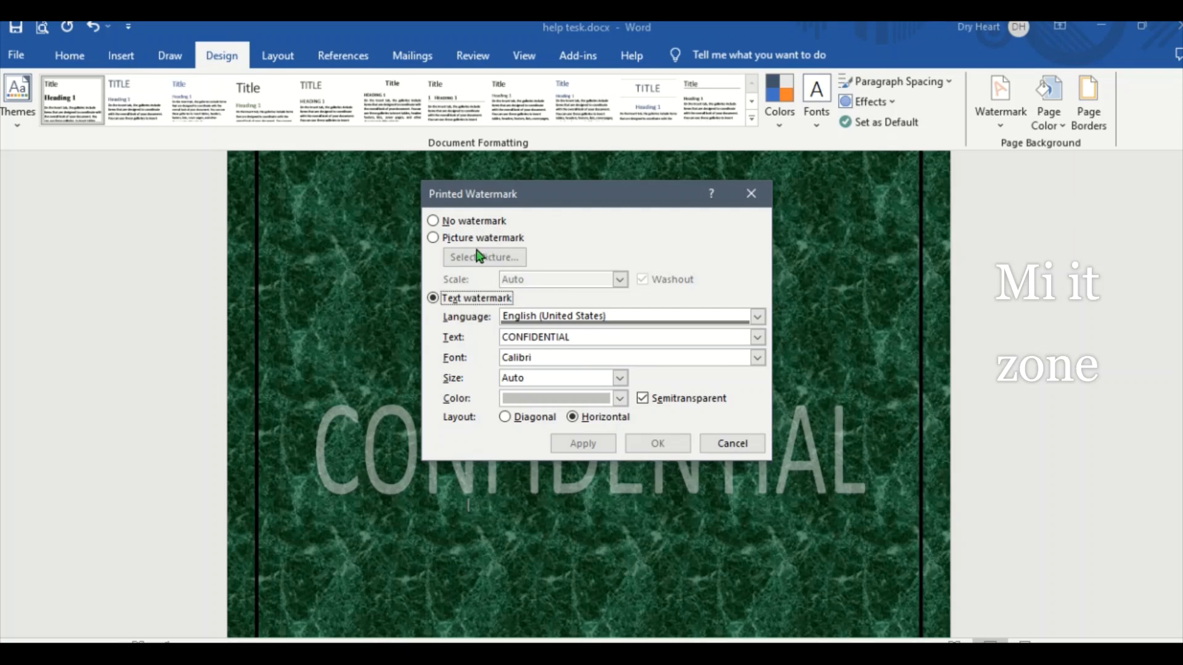
{"action": "left_click", "coordinate": [434, 239]}
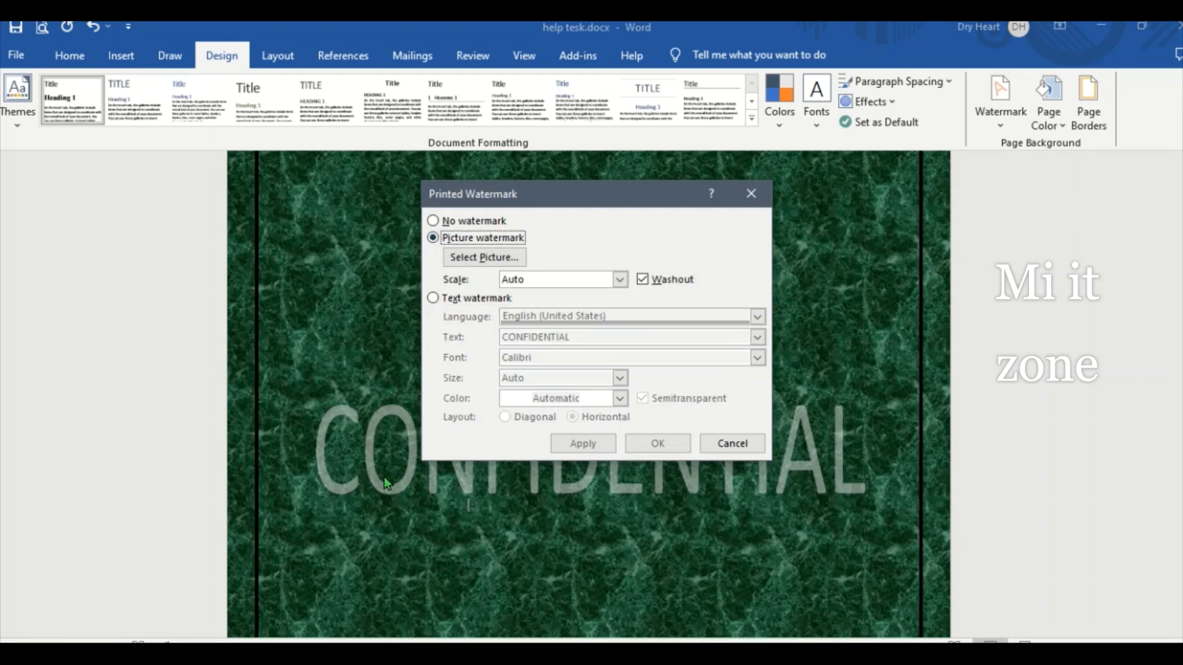
{"action": "left_click", "coordinate": [478, 259]}
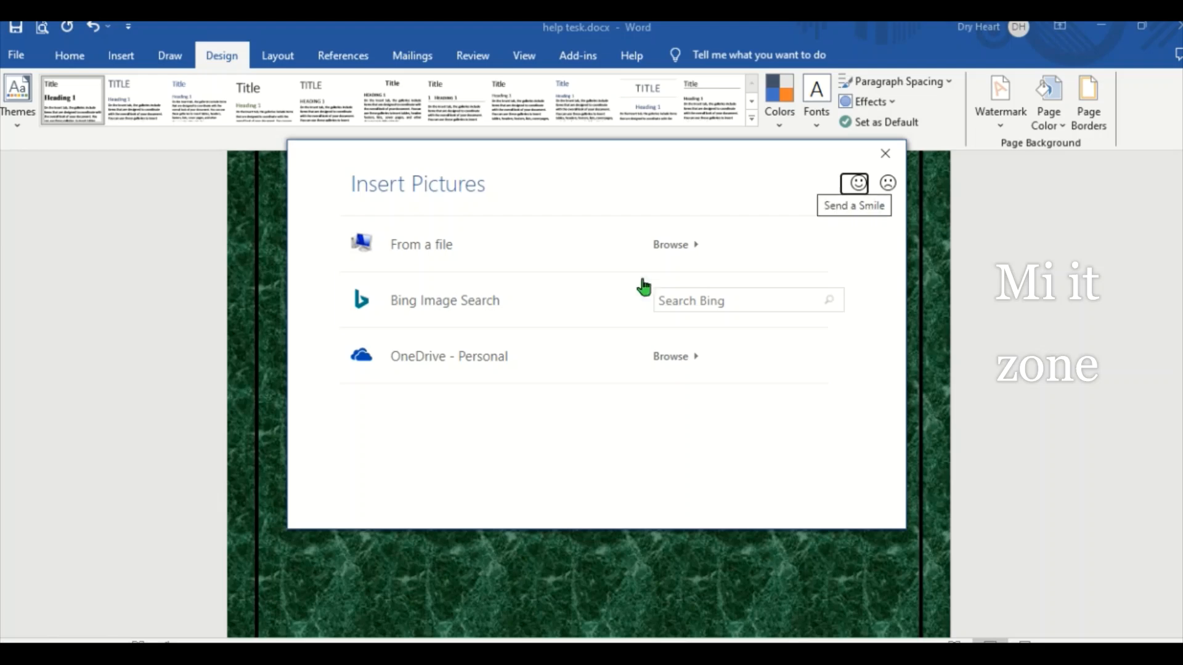
{"action": "left_click", "coordinate": [454, 249]}
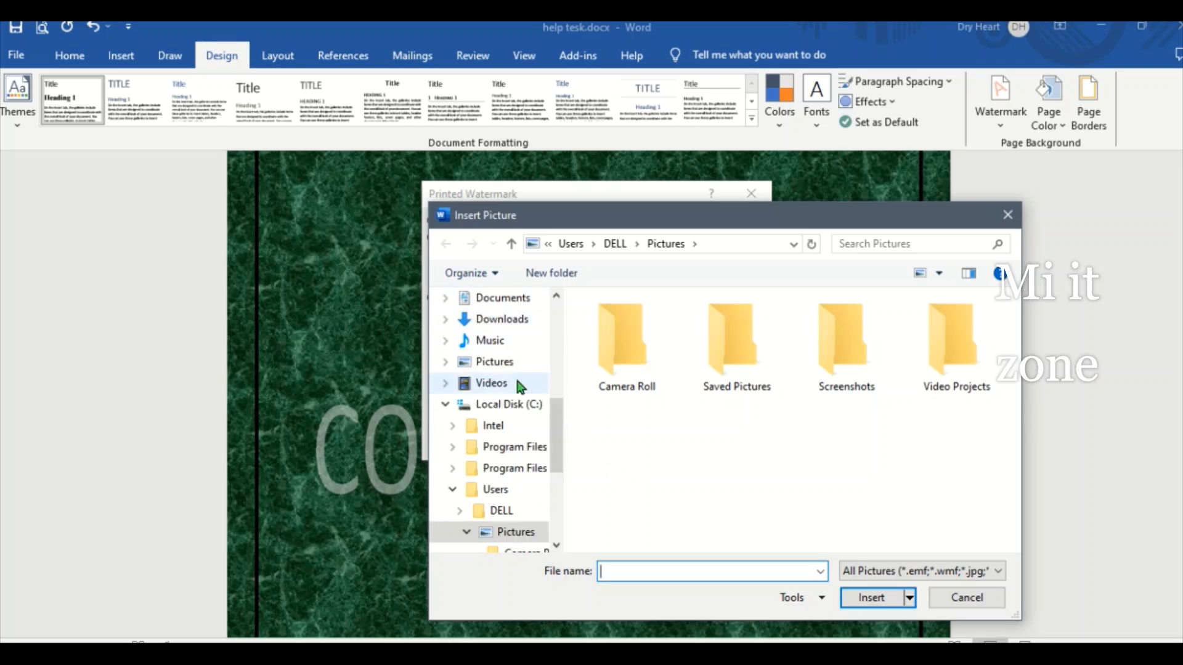
{"action": "left_click", "coordinate": [490, 363]}
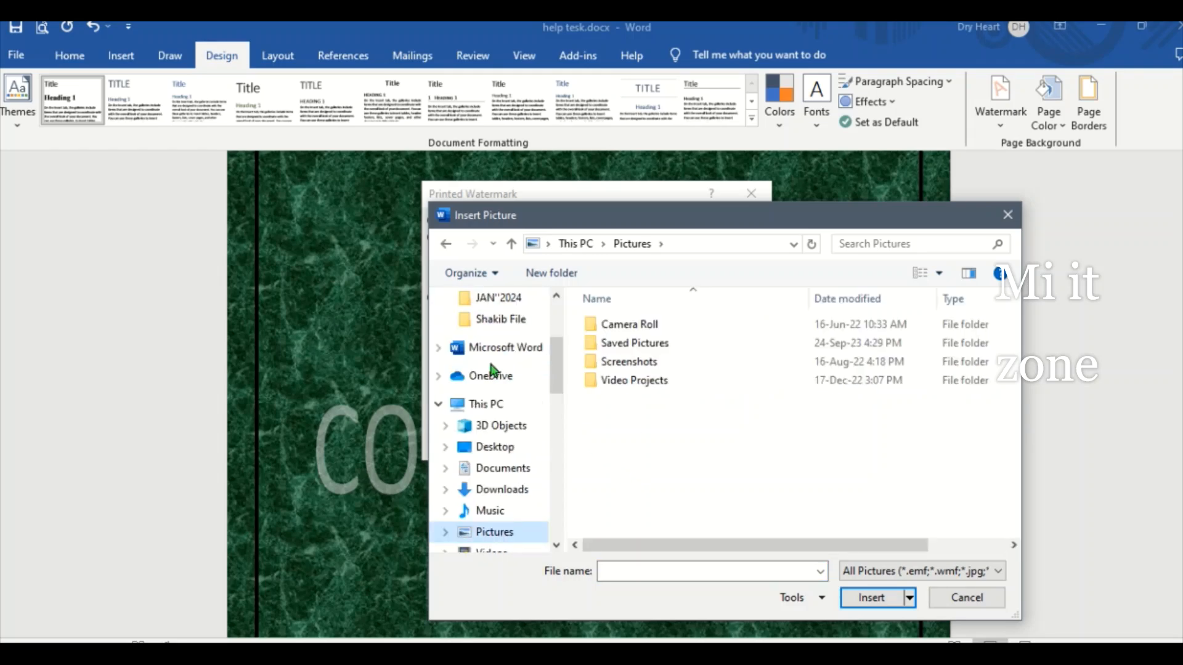
{"action": "double_click", "coordinate": [629, 364]}
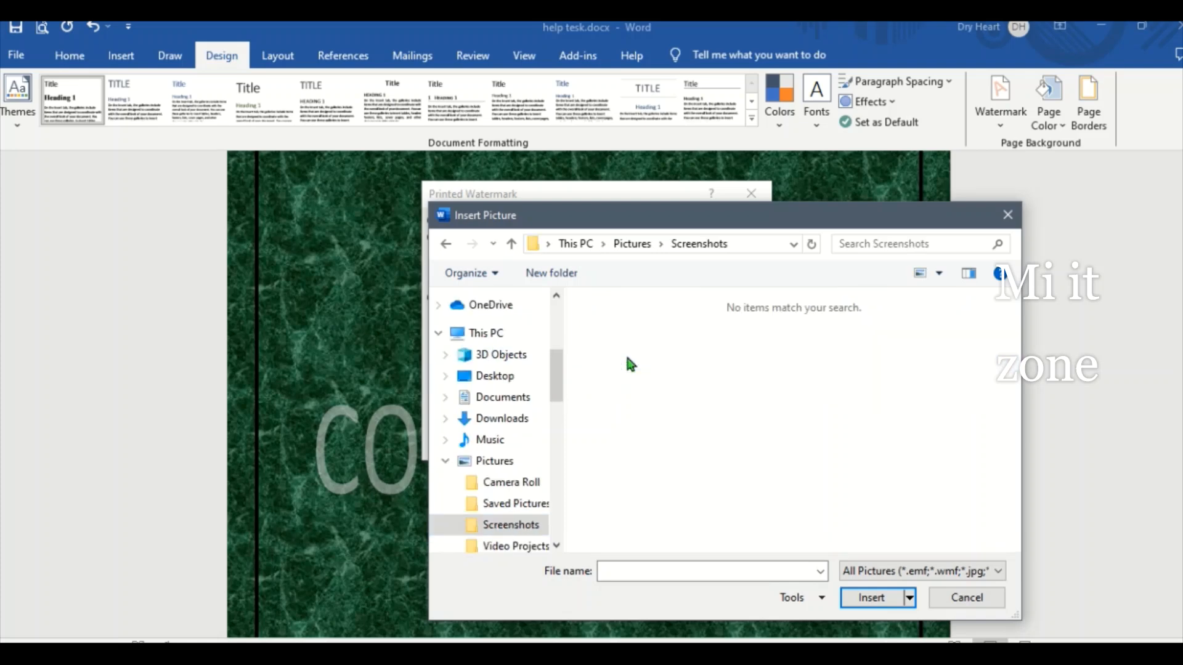
{"action": "left_click", "coordinate": [523, 418]}
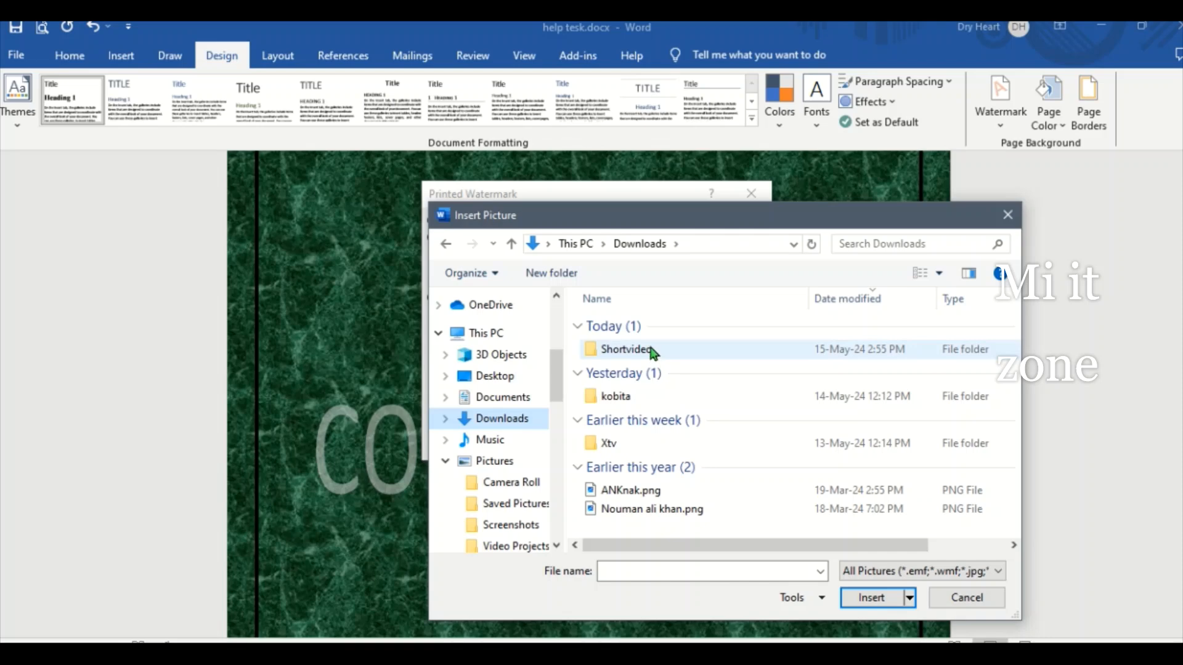
{"action": "left_click", "coordinate": [628, 493]}
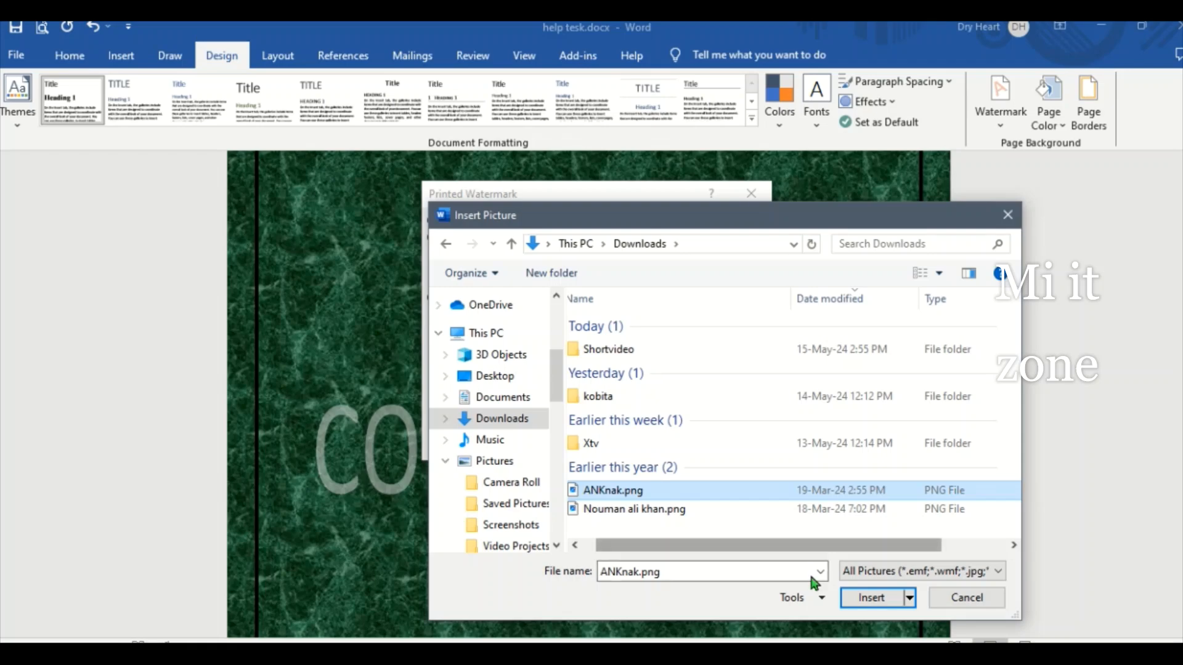
{"action": "left_click", "coordinate": [856, 605]}
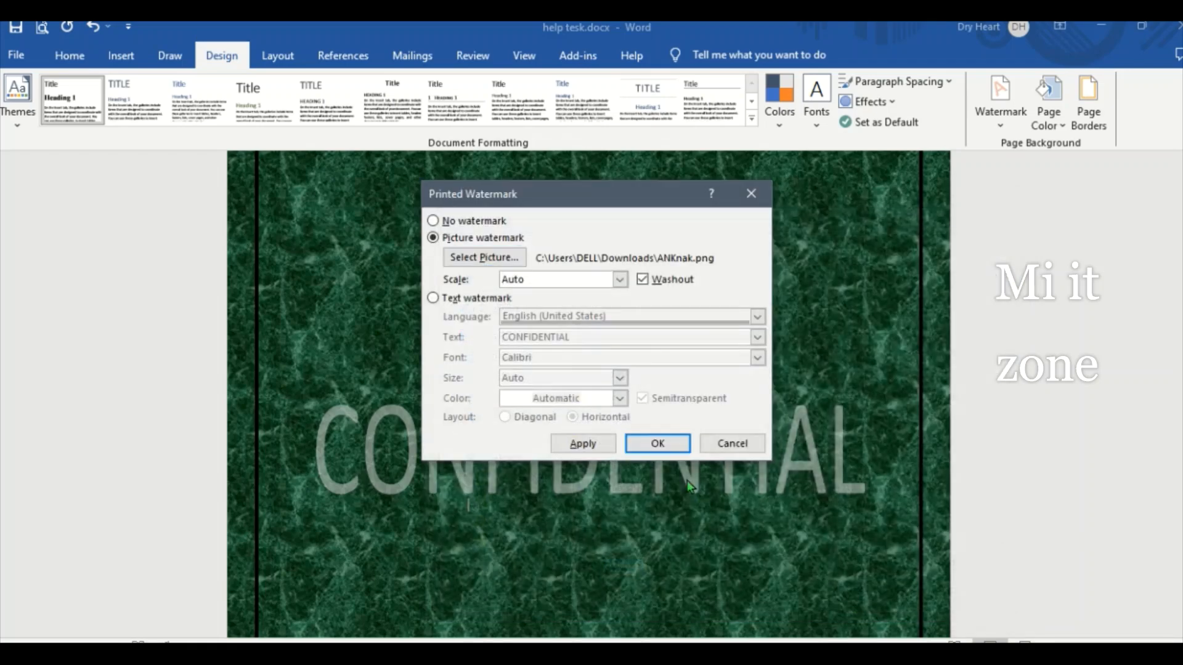
{"action": "left_click", "coordinate": [659, 444]}
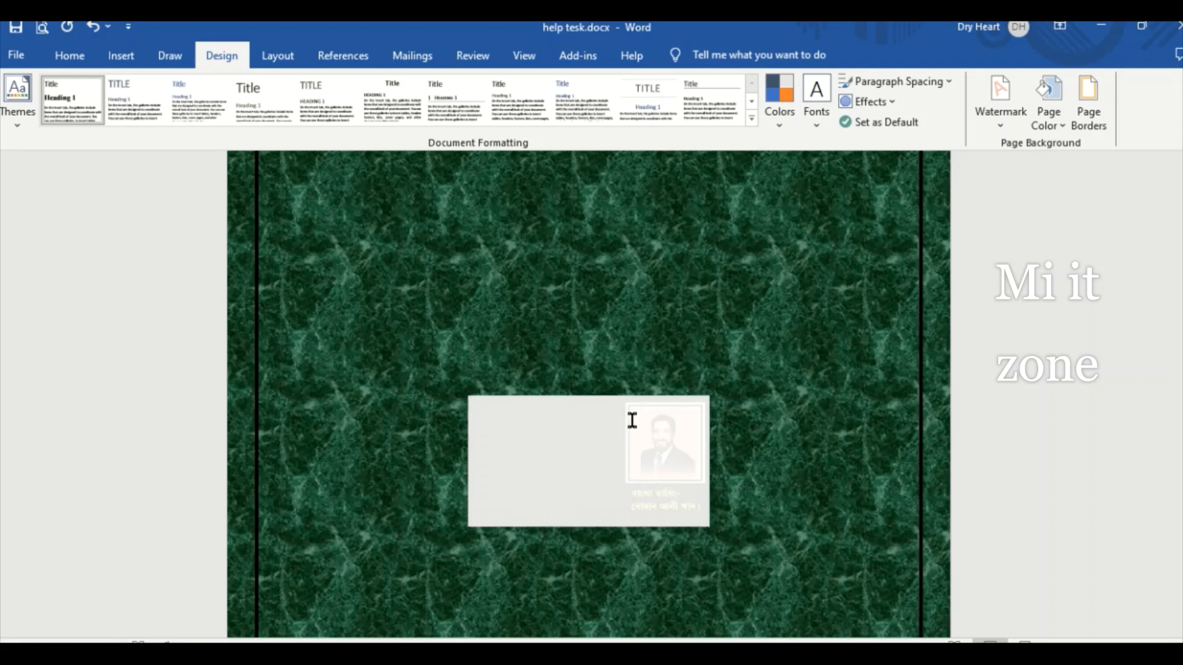
- Remove the watermark from the document and set the page color to No Color
{"action": "left_click", "coordinate": [1002, 129]}
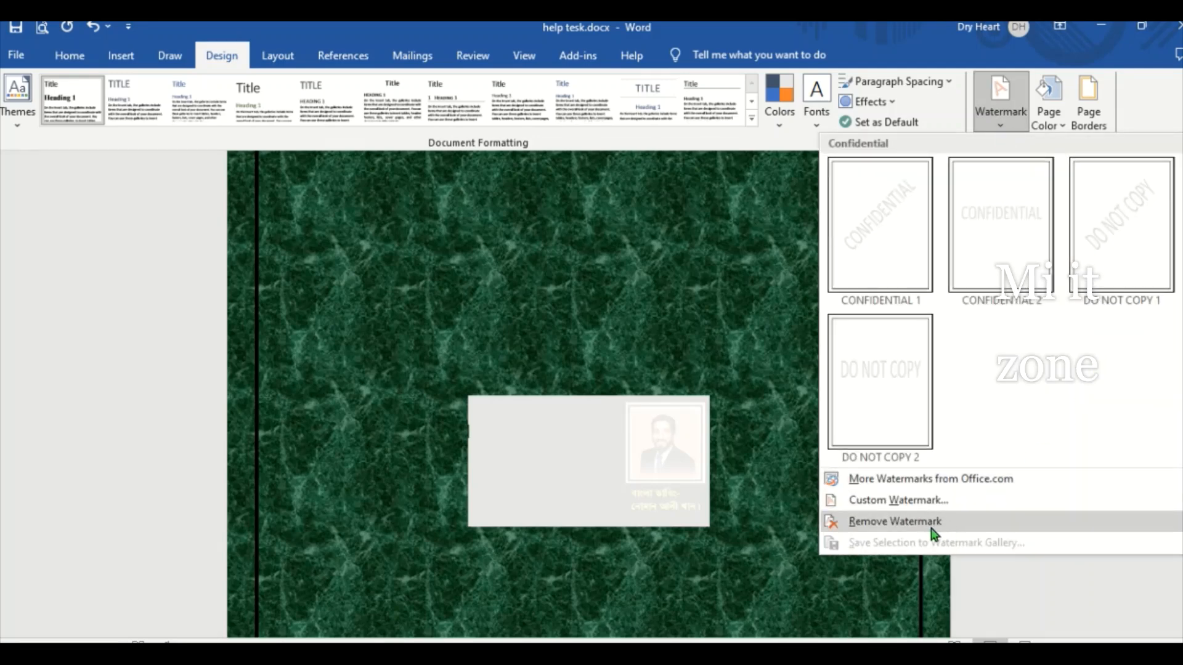
{"action": "left_click", "coordinate": [836, 522]}
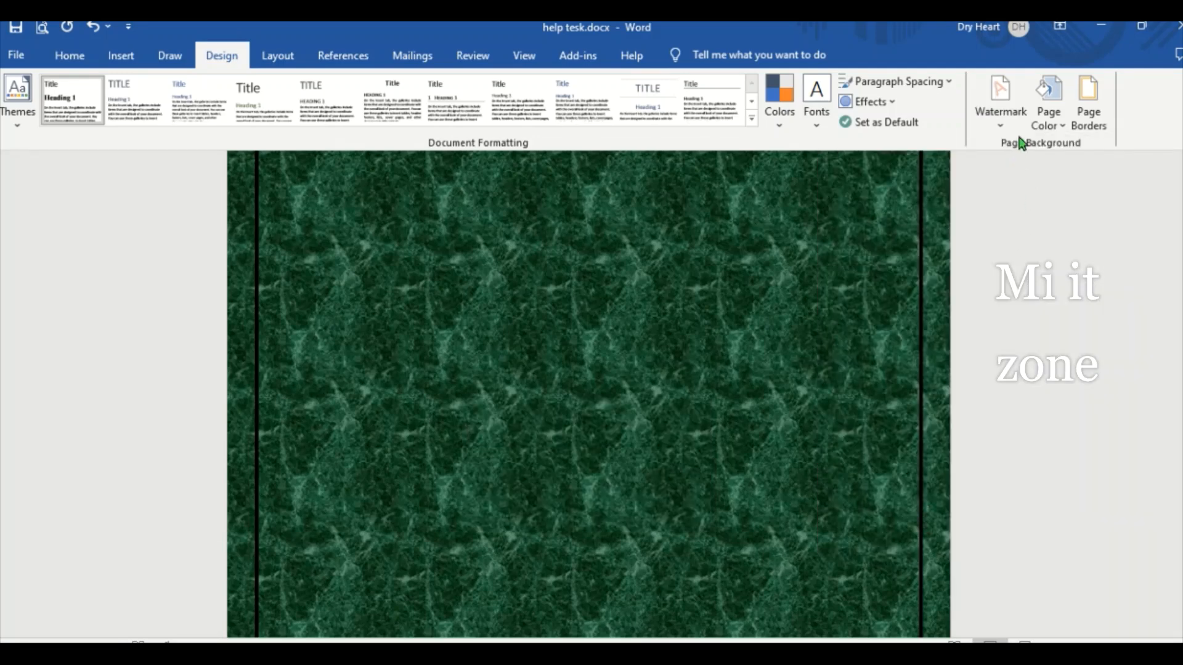
{"action": "left_click", "coordinate": [1061, 130]}
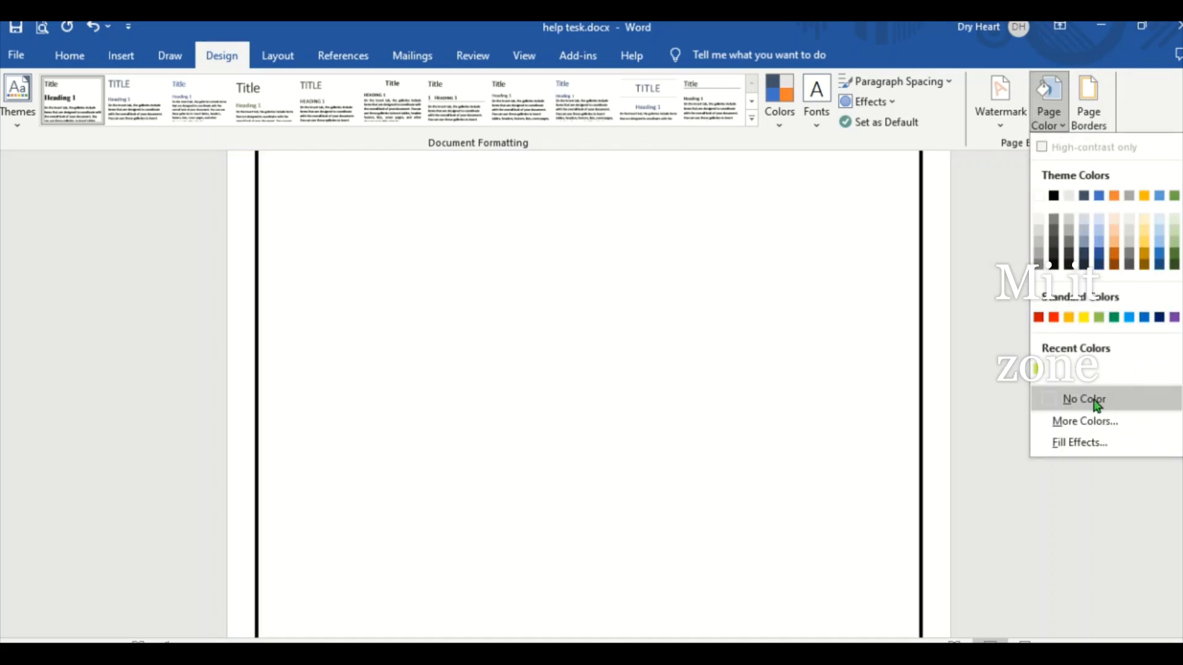
{"action": "left_click", "coordinate": [1058, 401]}
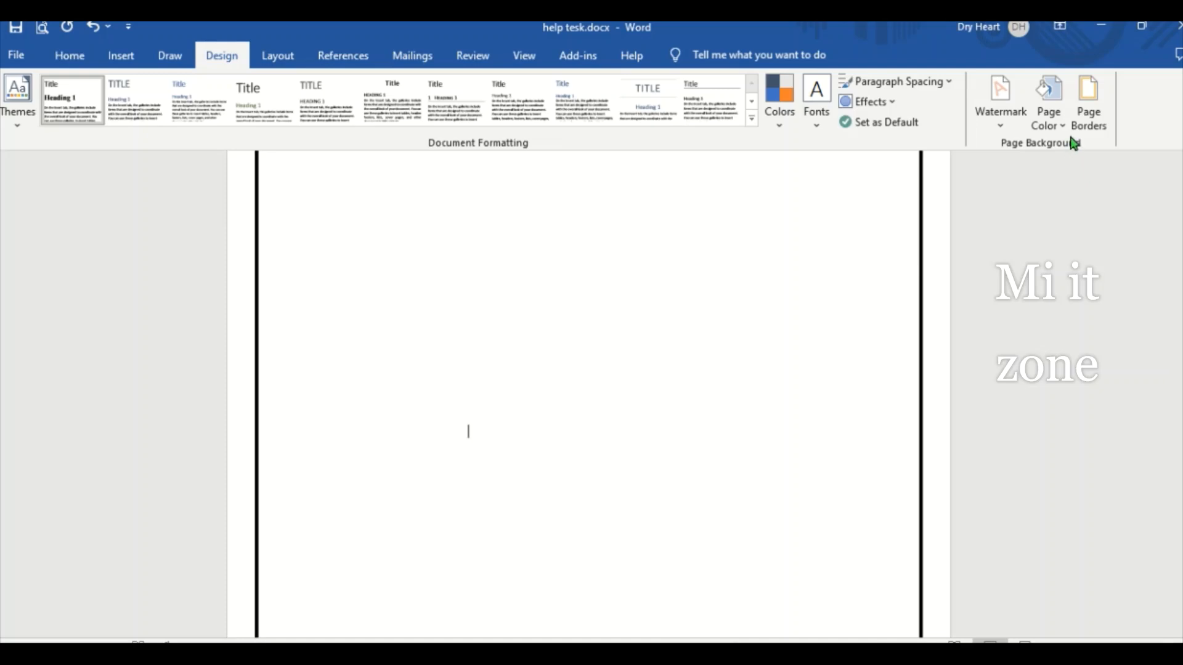
- Remove the page border from the whole document with the None setting
{"action": "left_click", "coordinate": [1089, 124]}
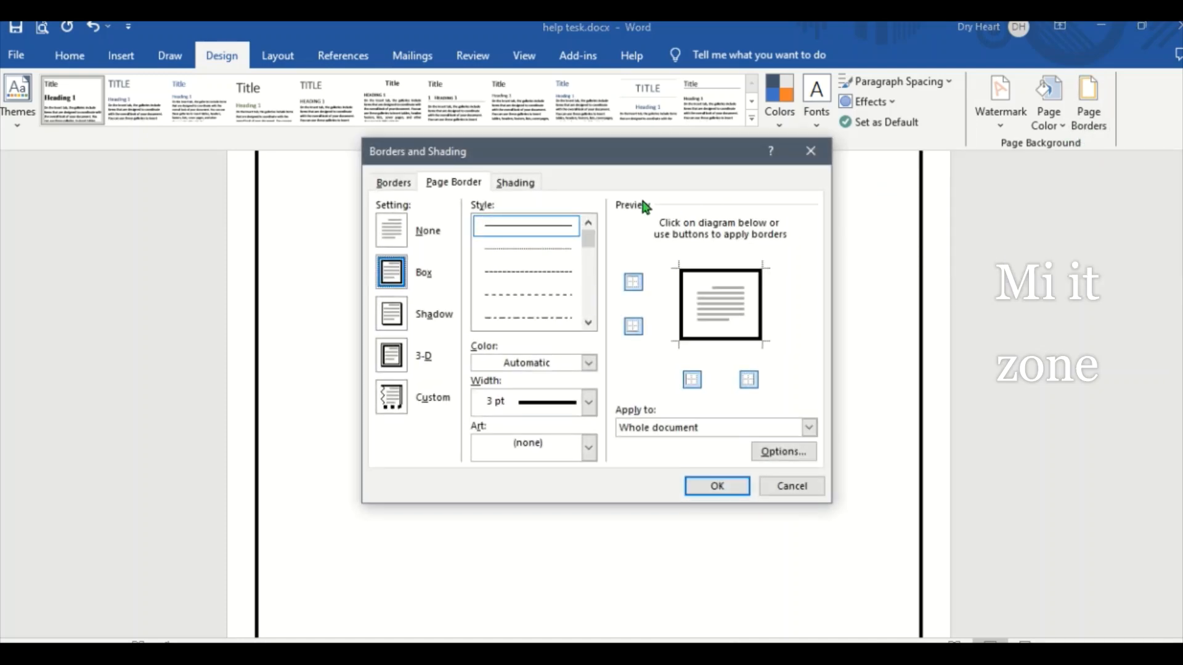
{"action": "left_click", "coordinate": [397, 236]}
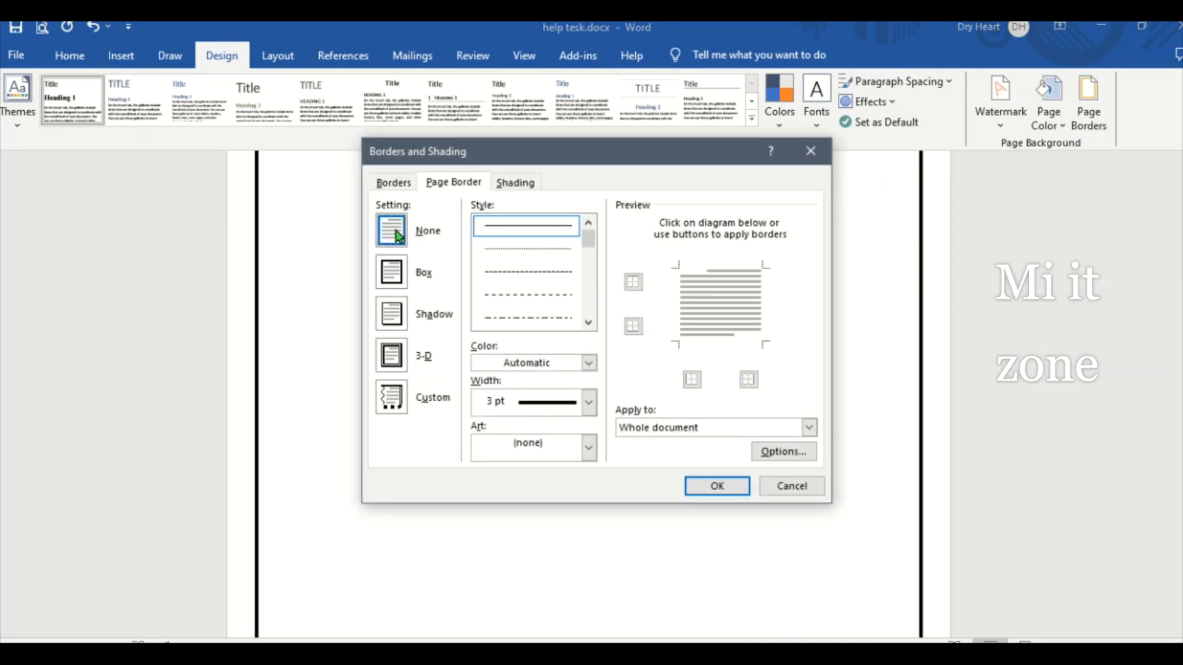
{"action": "left_click", "coordinate": [708, 488]}
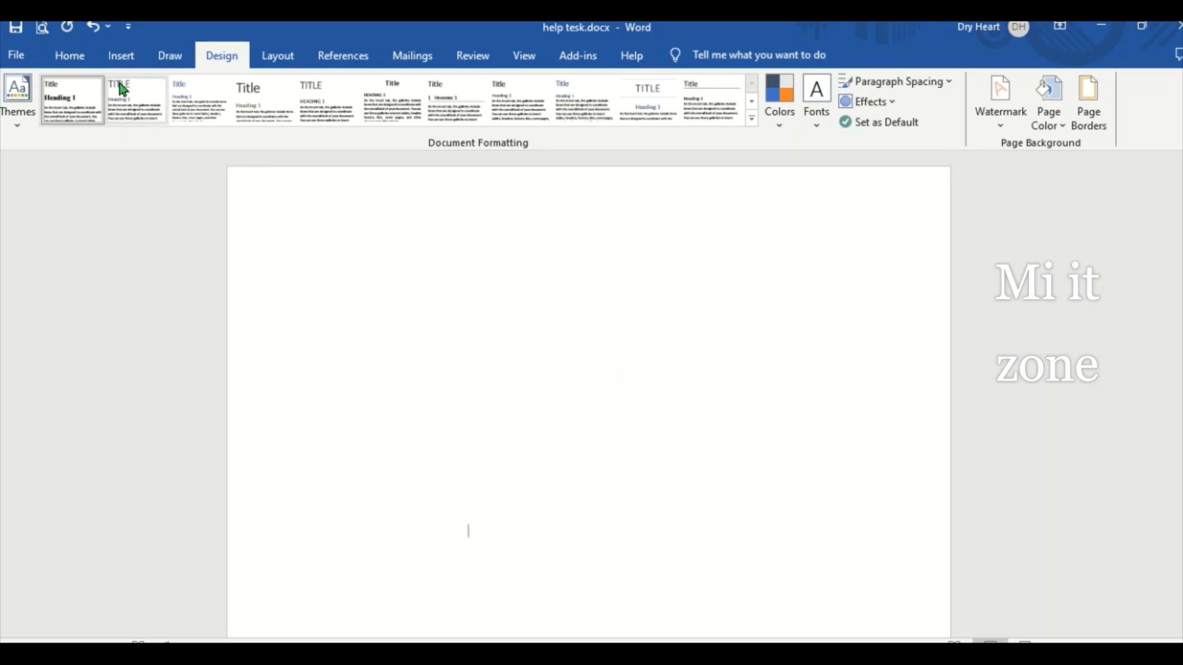
- Enter the word "Subscribe" on the blank page, make it bold and enlarge it to 11 pt
{"action": "left_click", "coordinate": [69, 57]}
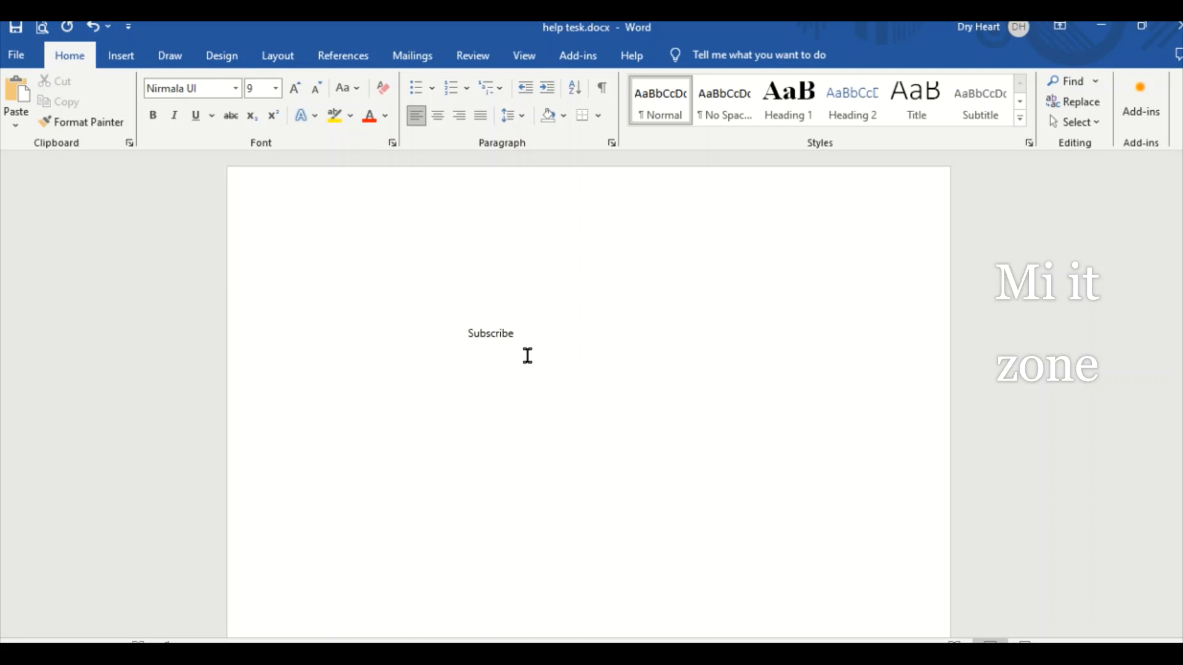
{"action": "double_click", "coordinate": [514, 332]}
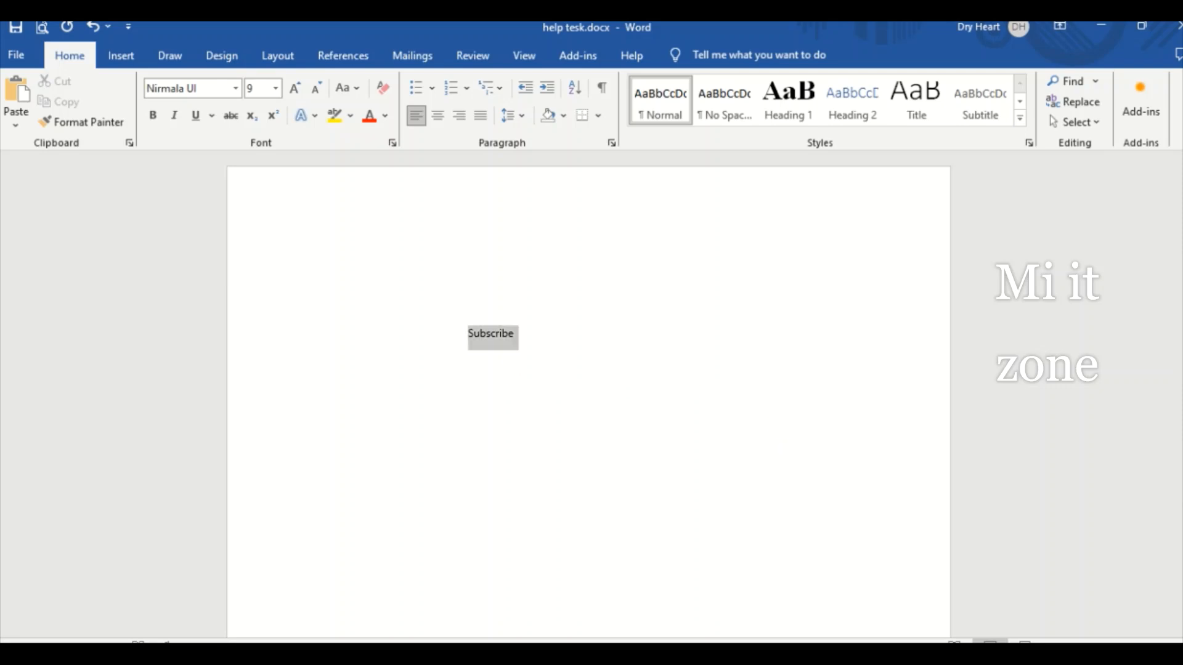
{"action": "left_click", "coordinate": [153, 116]}
{"action": "left_click", "coordinate": [302, 89]}
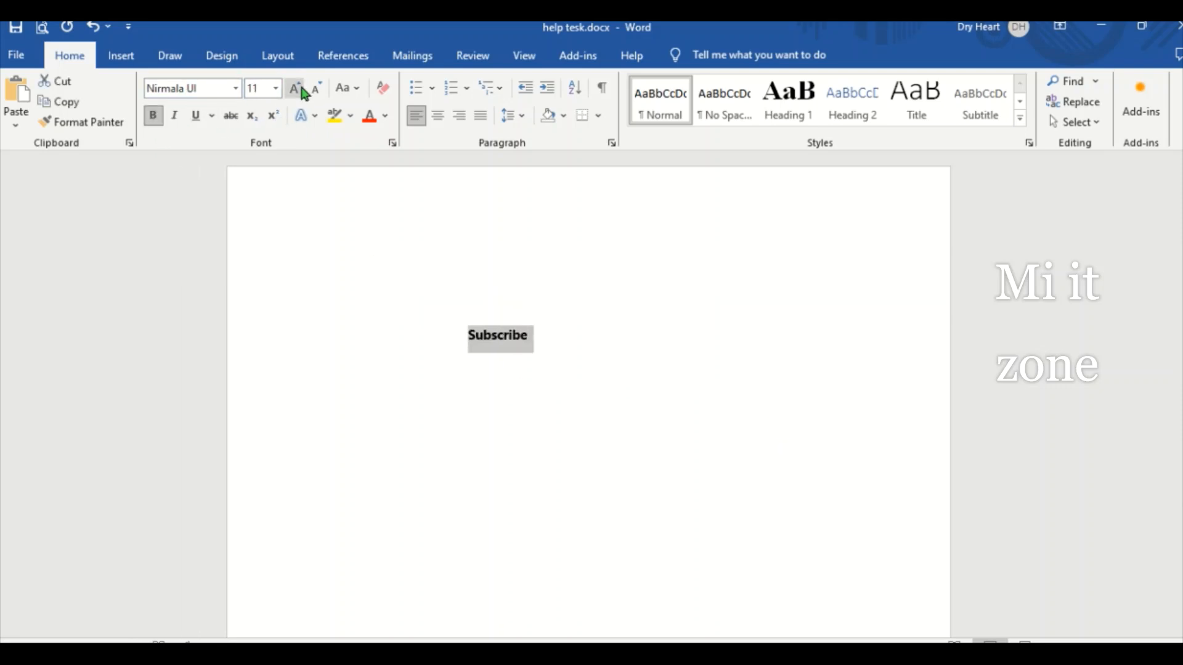